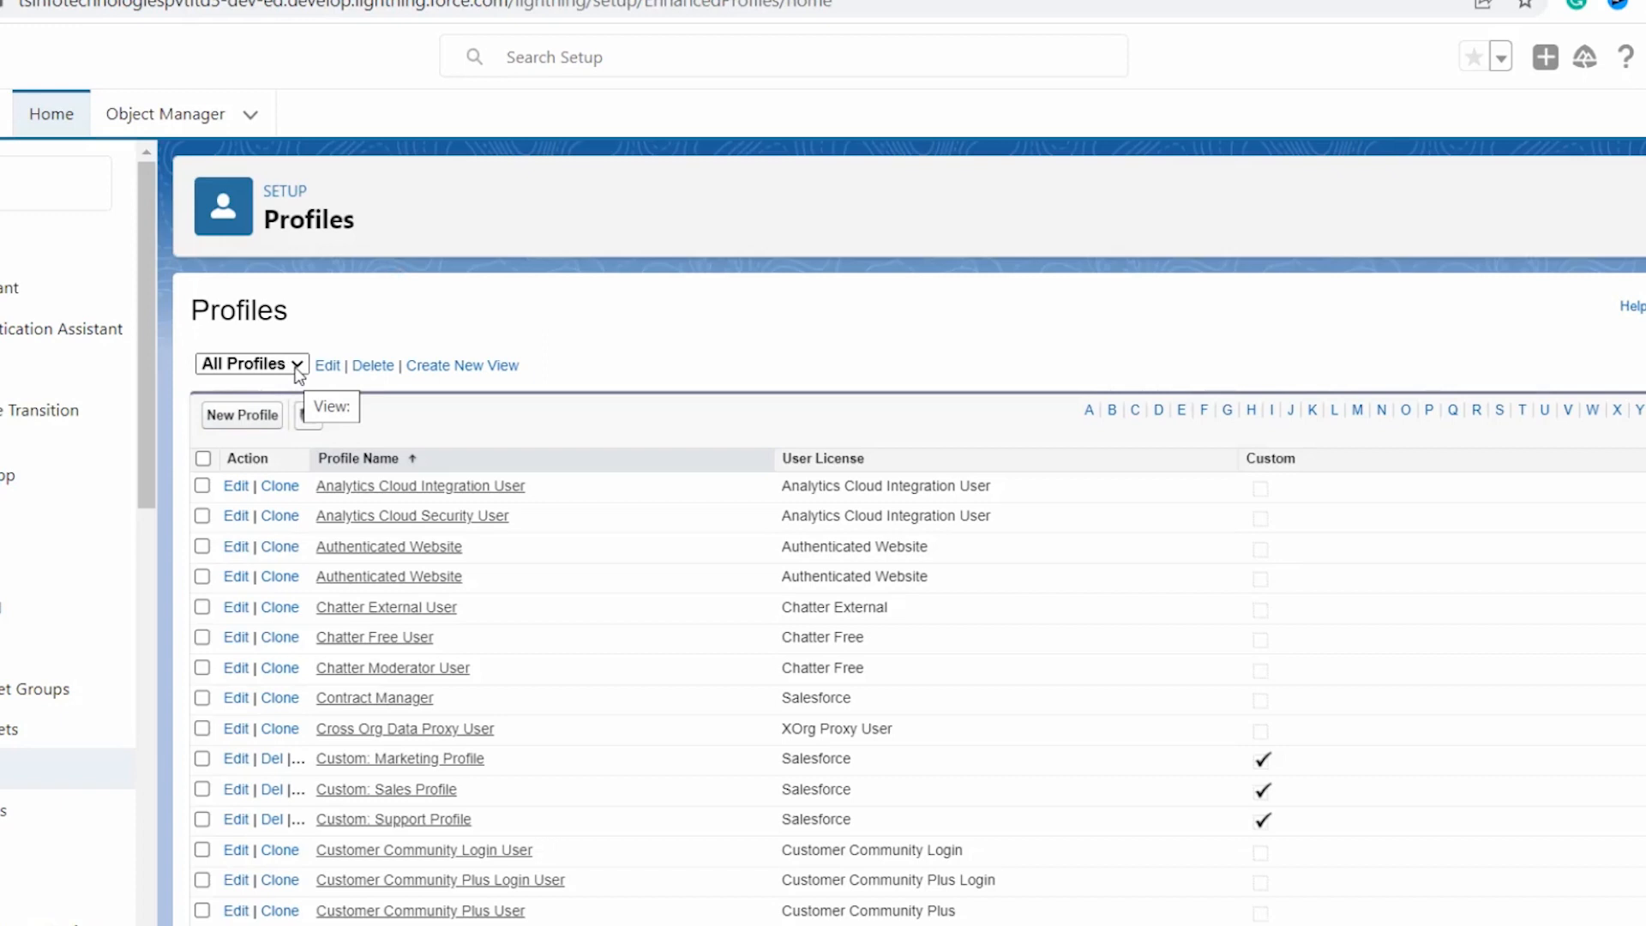
Step: Start a new list view for the profiles and name it License List View
click(297, 367)
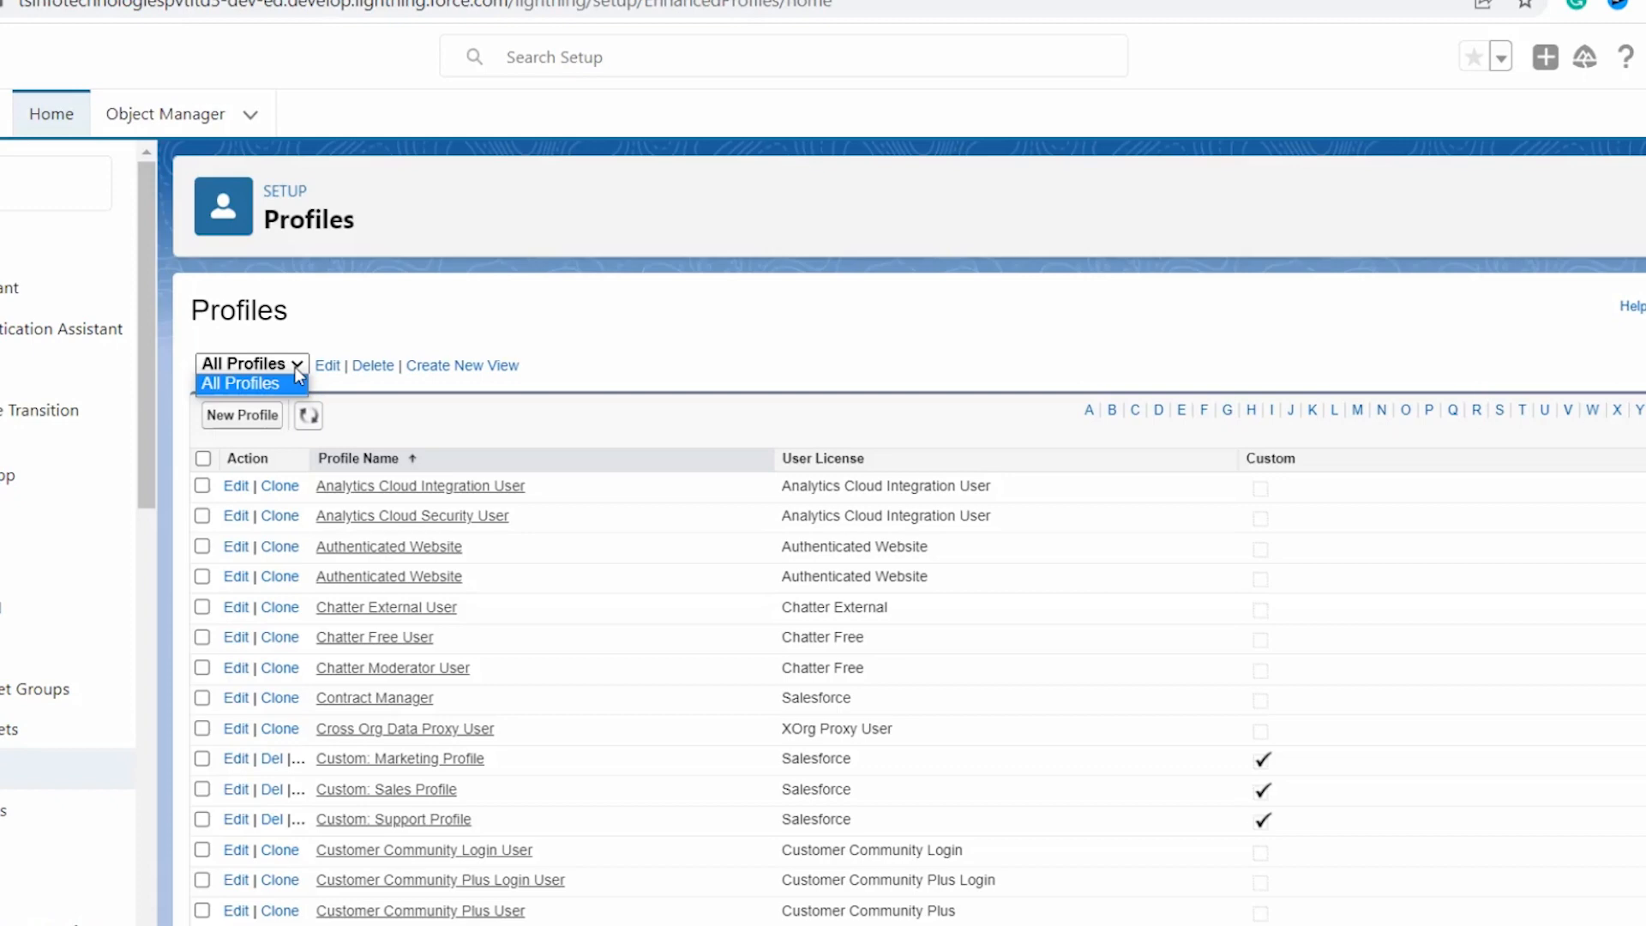
click(446, 367)
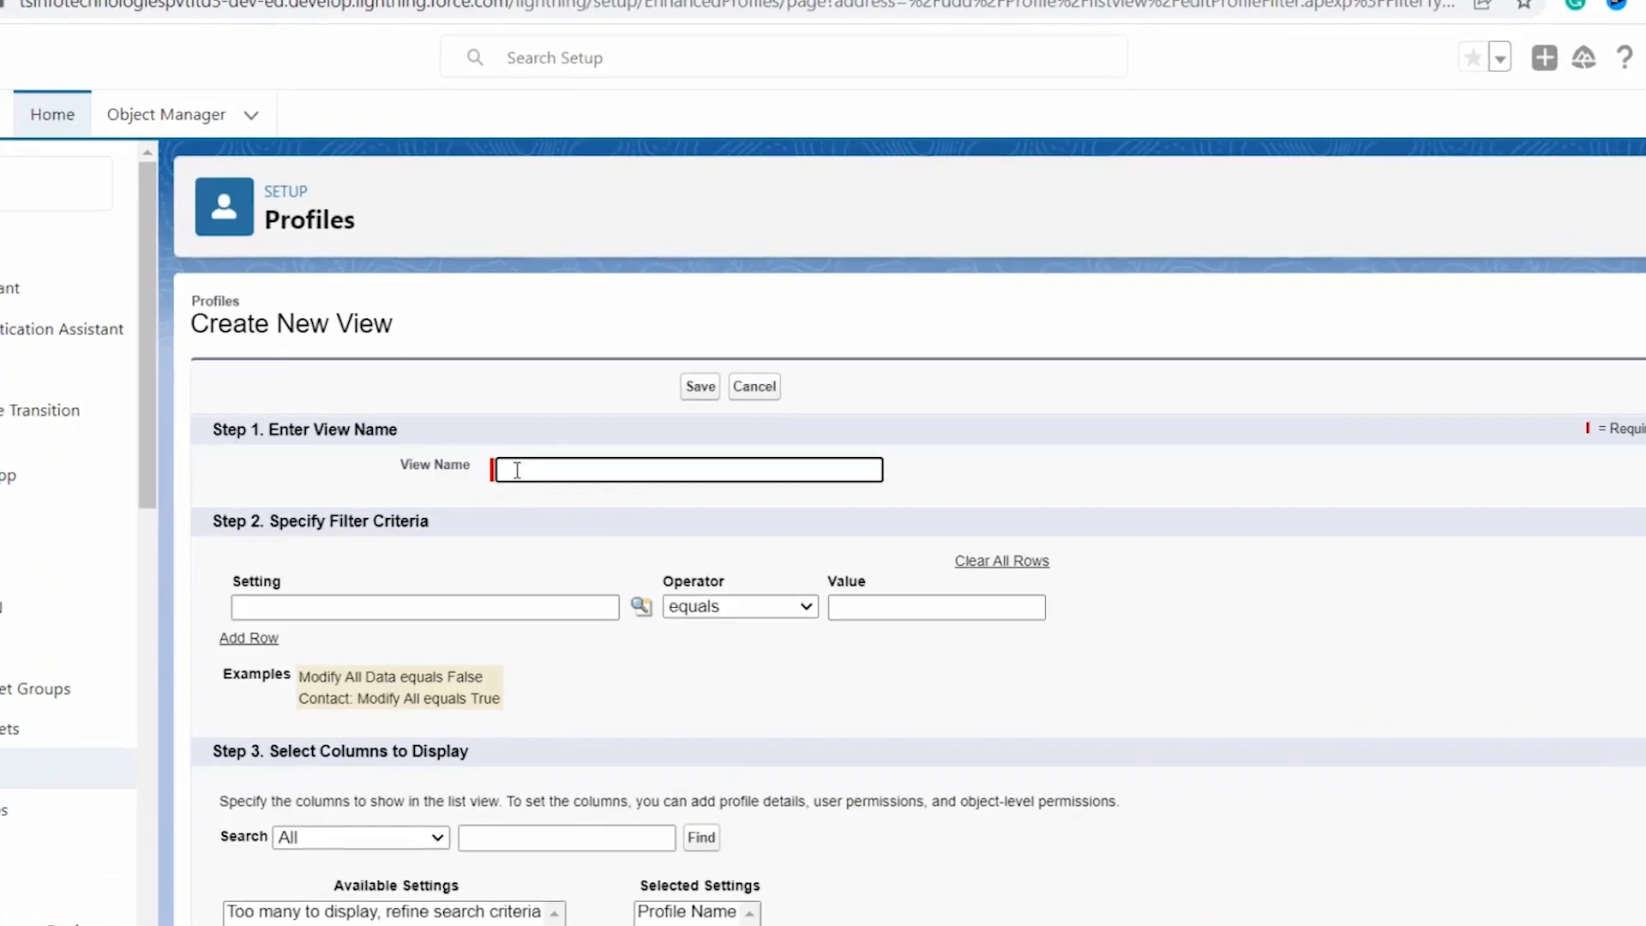
text(License List View)
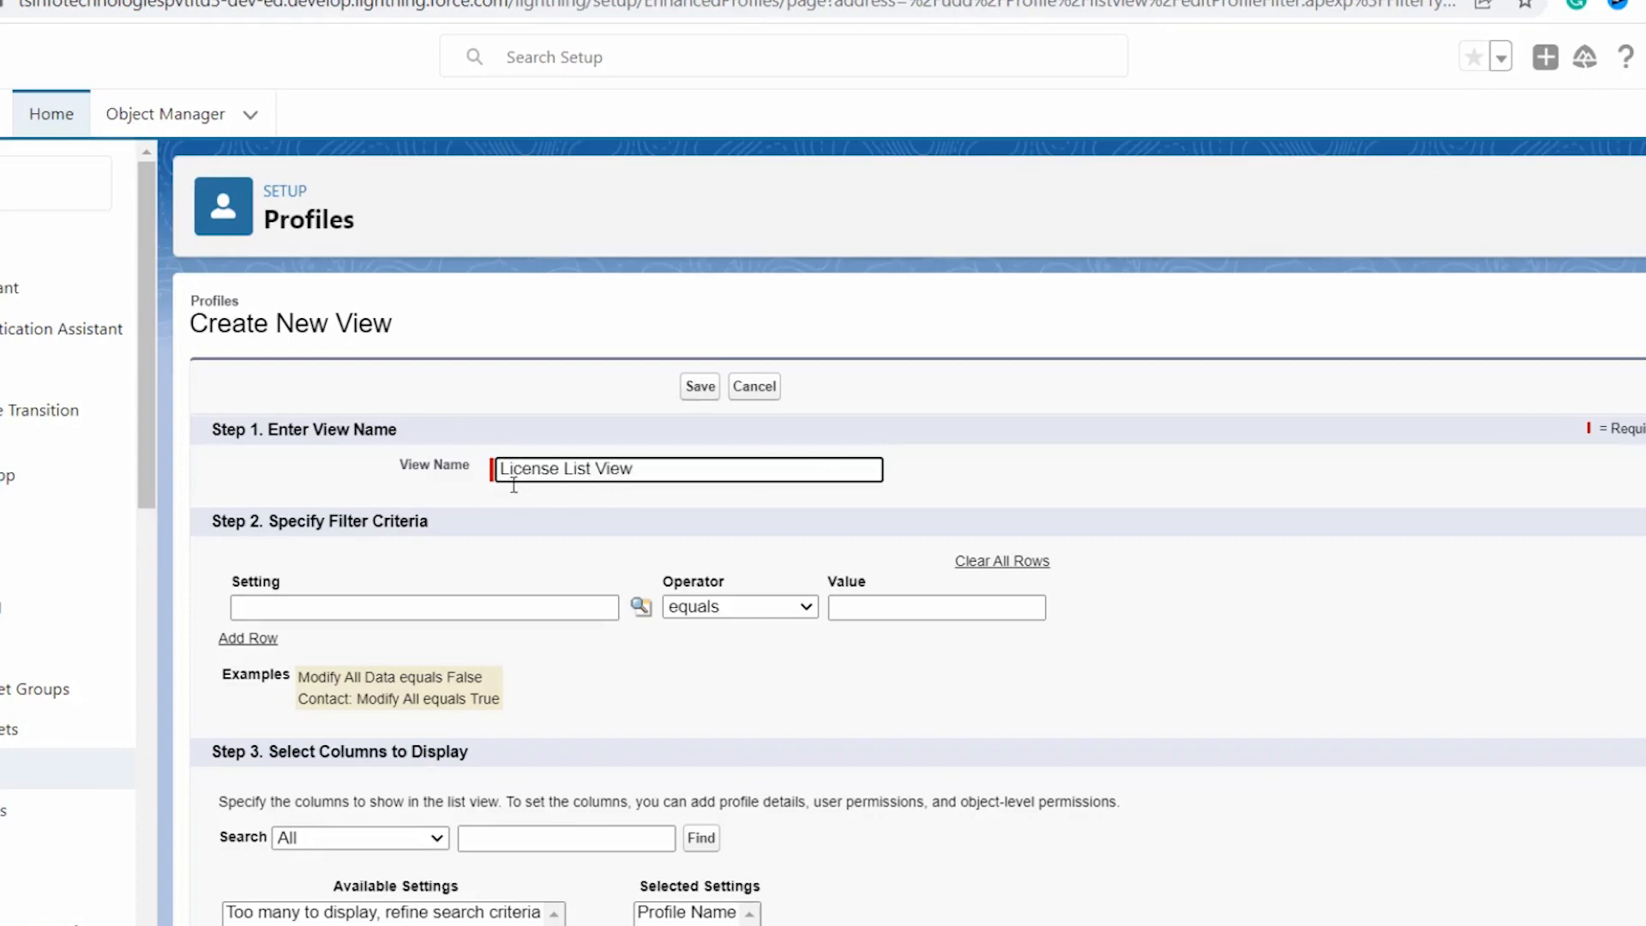
Step: Set the view's filter criteria to the Profile Details setting User License, operator equals, value Salesforce
click(446, 605)
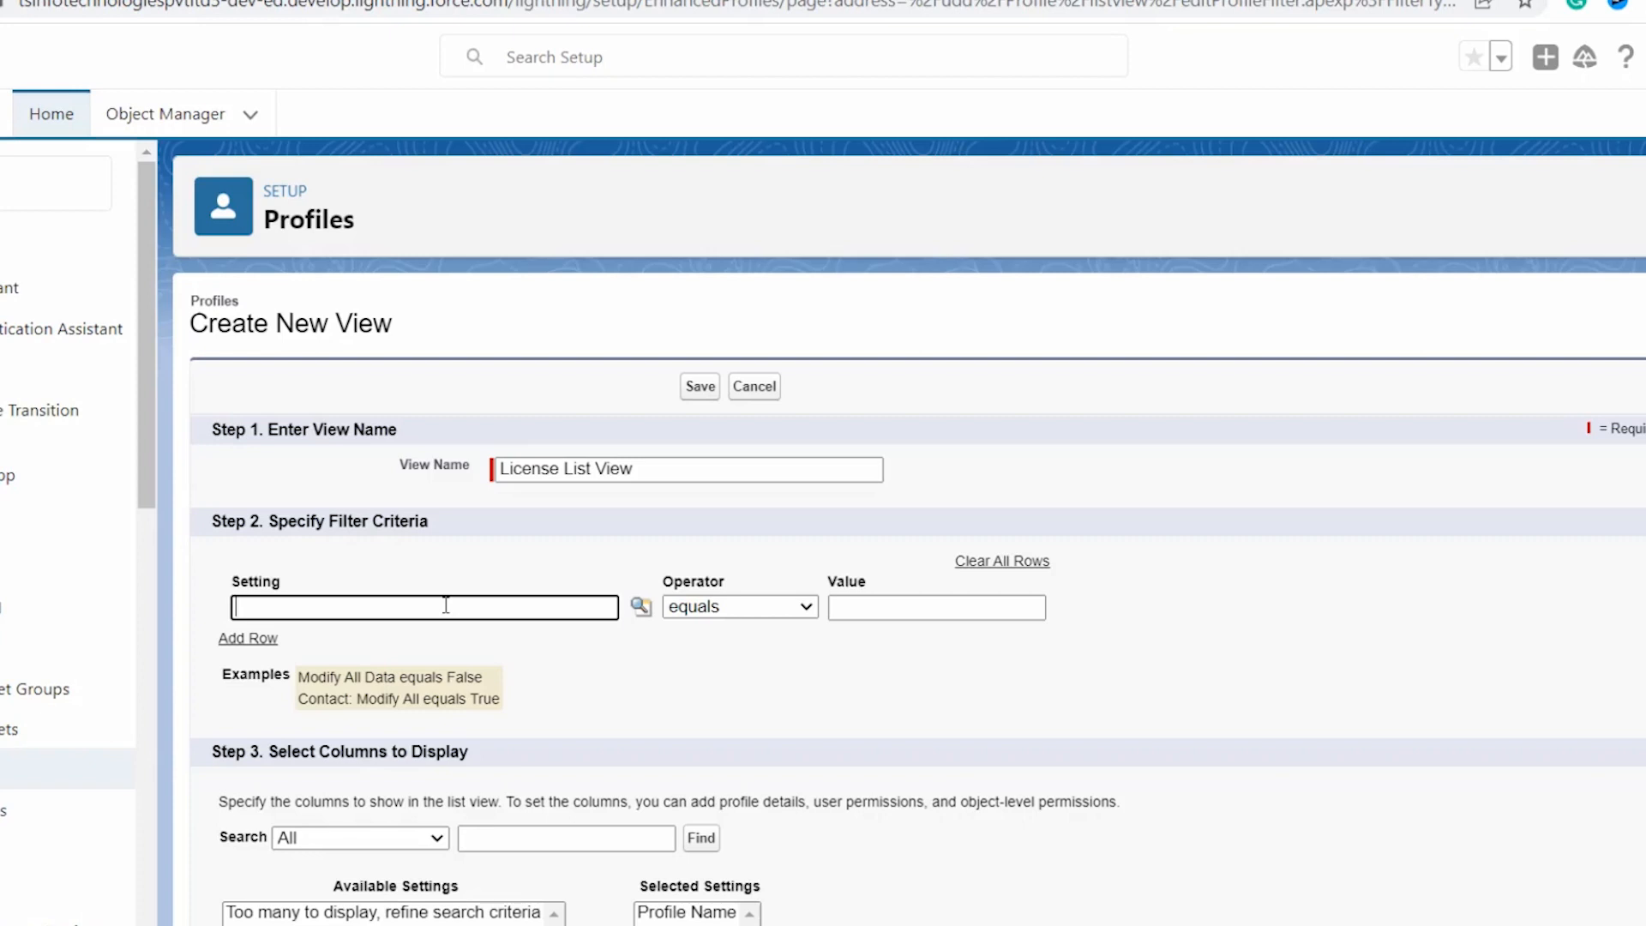
click(641, 614)
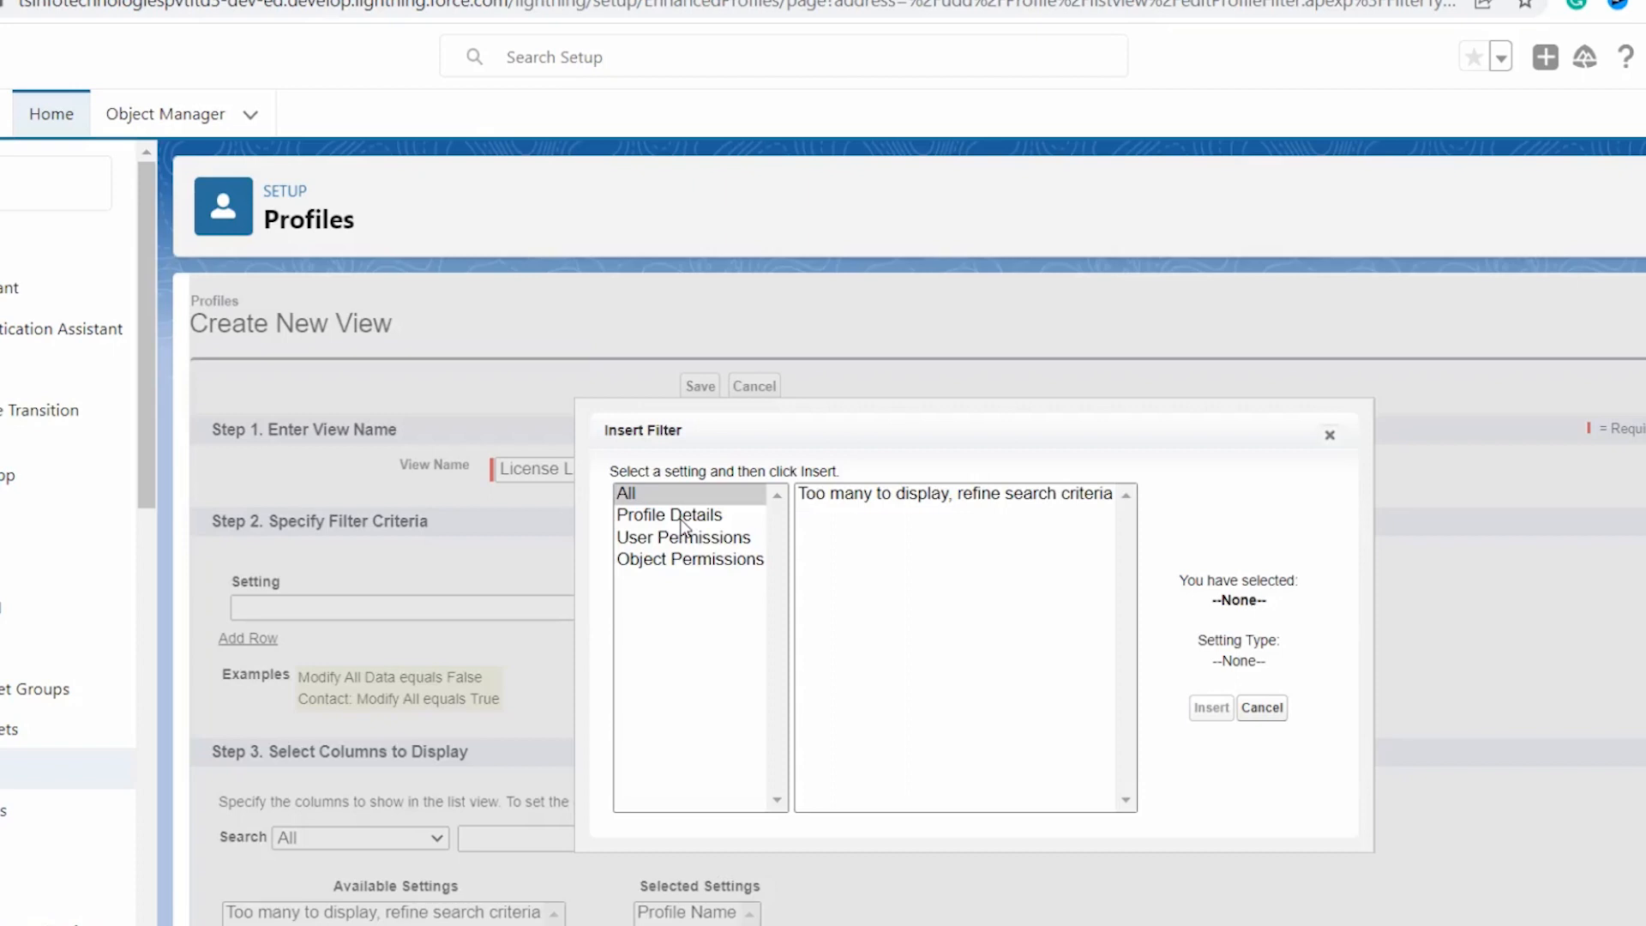
click(684, 518)
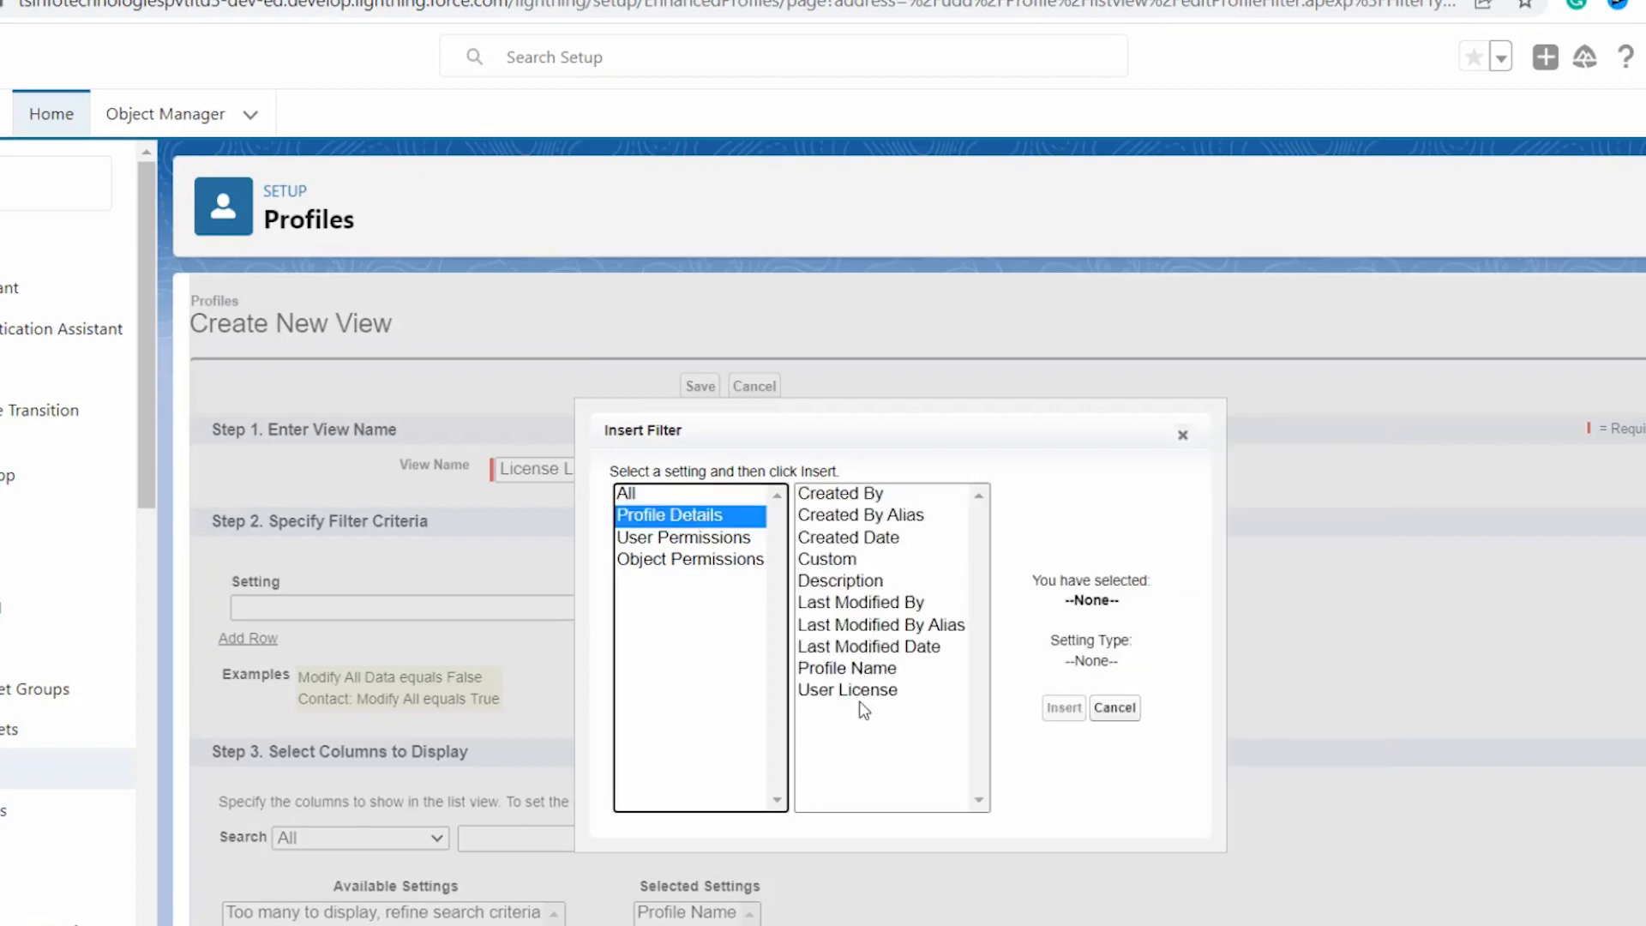
click(857, 692)
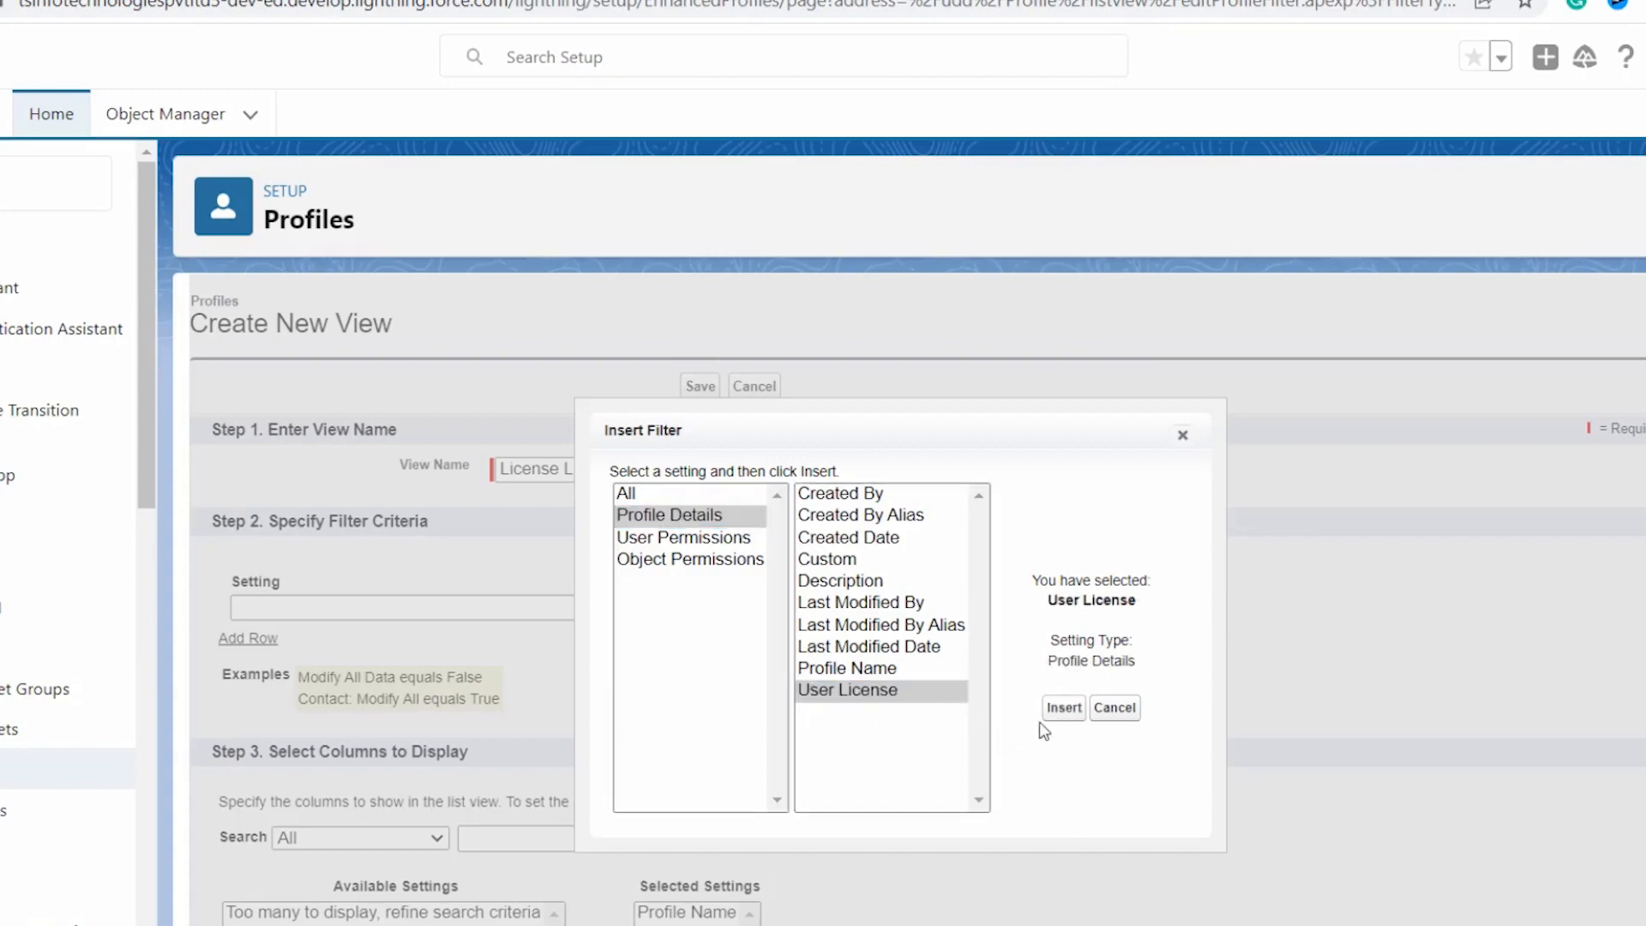
click(1065, 716)
click(1065, 710)
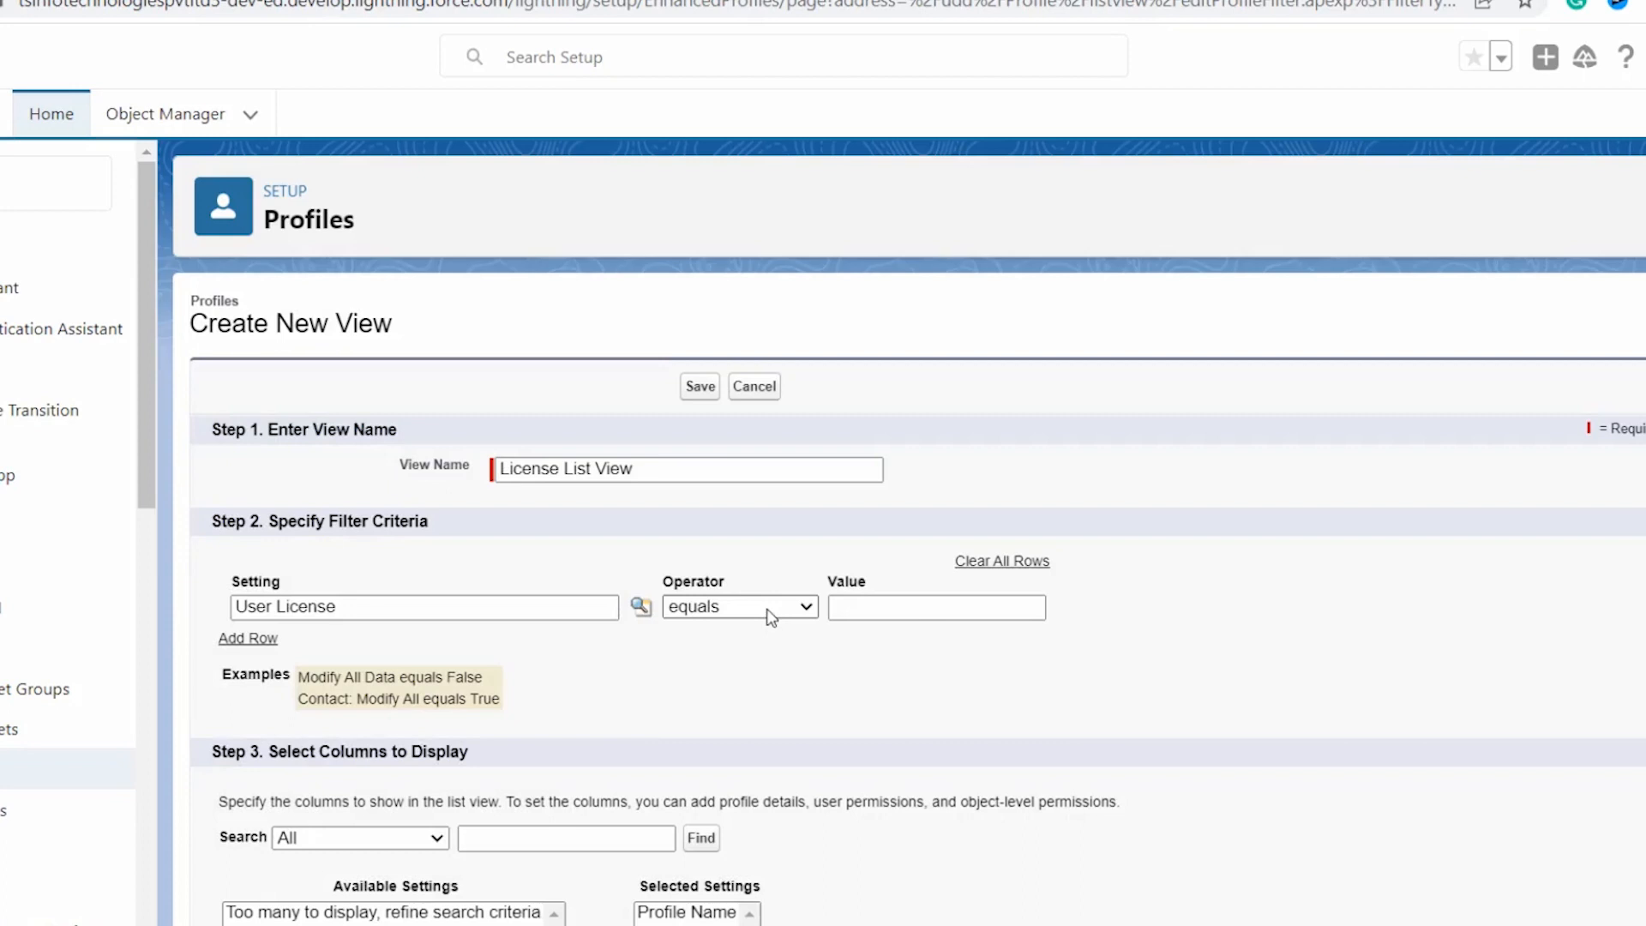
click(769, 612)
click(756, 633)
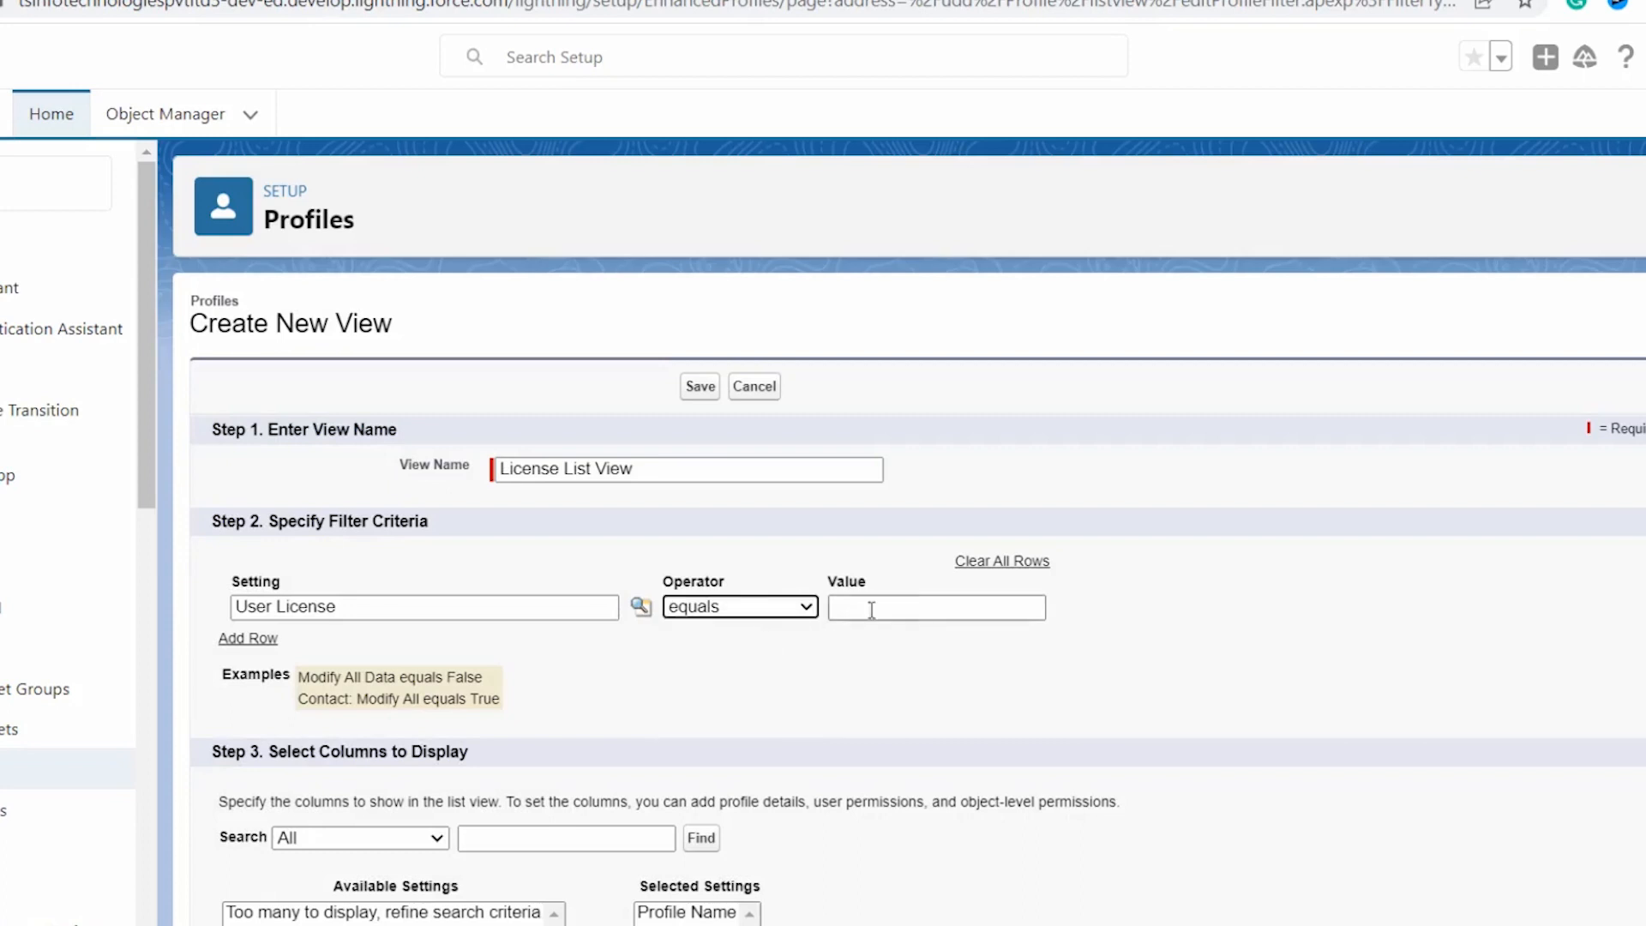
click(917, 599)
text(Sa)
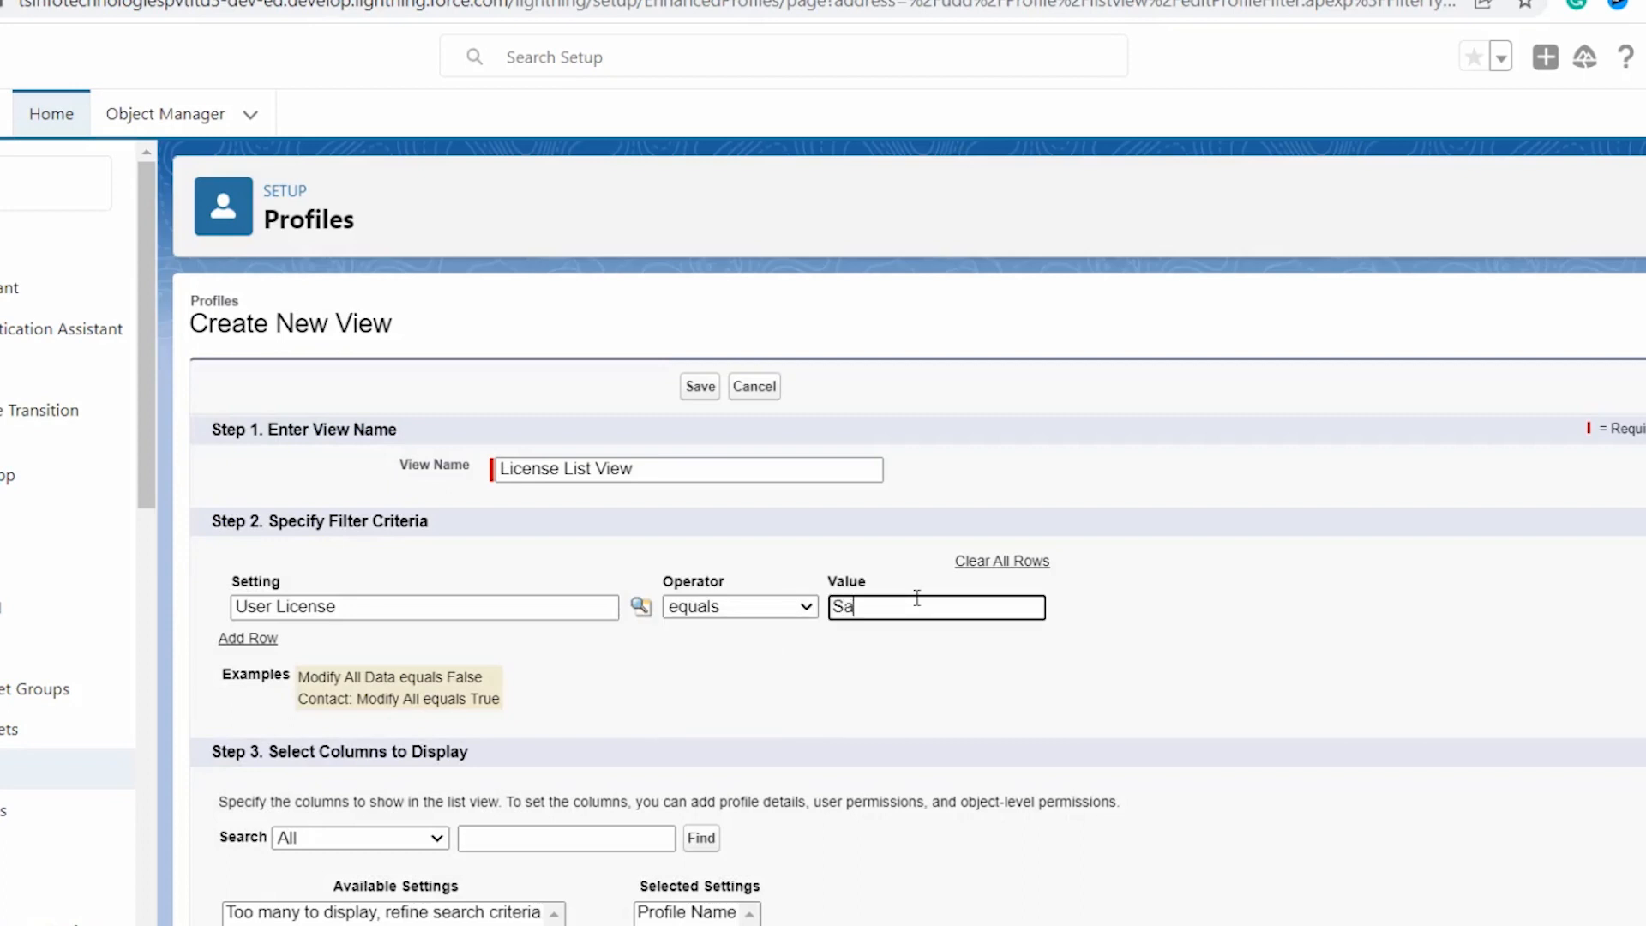
text(lesforce)
Step: Add the Profile Details settings Created Date, User License and Created By as columns of the view
scroll(900, 668, down, 3)
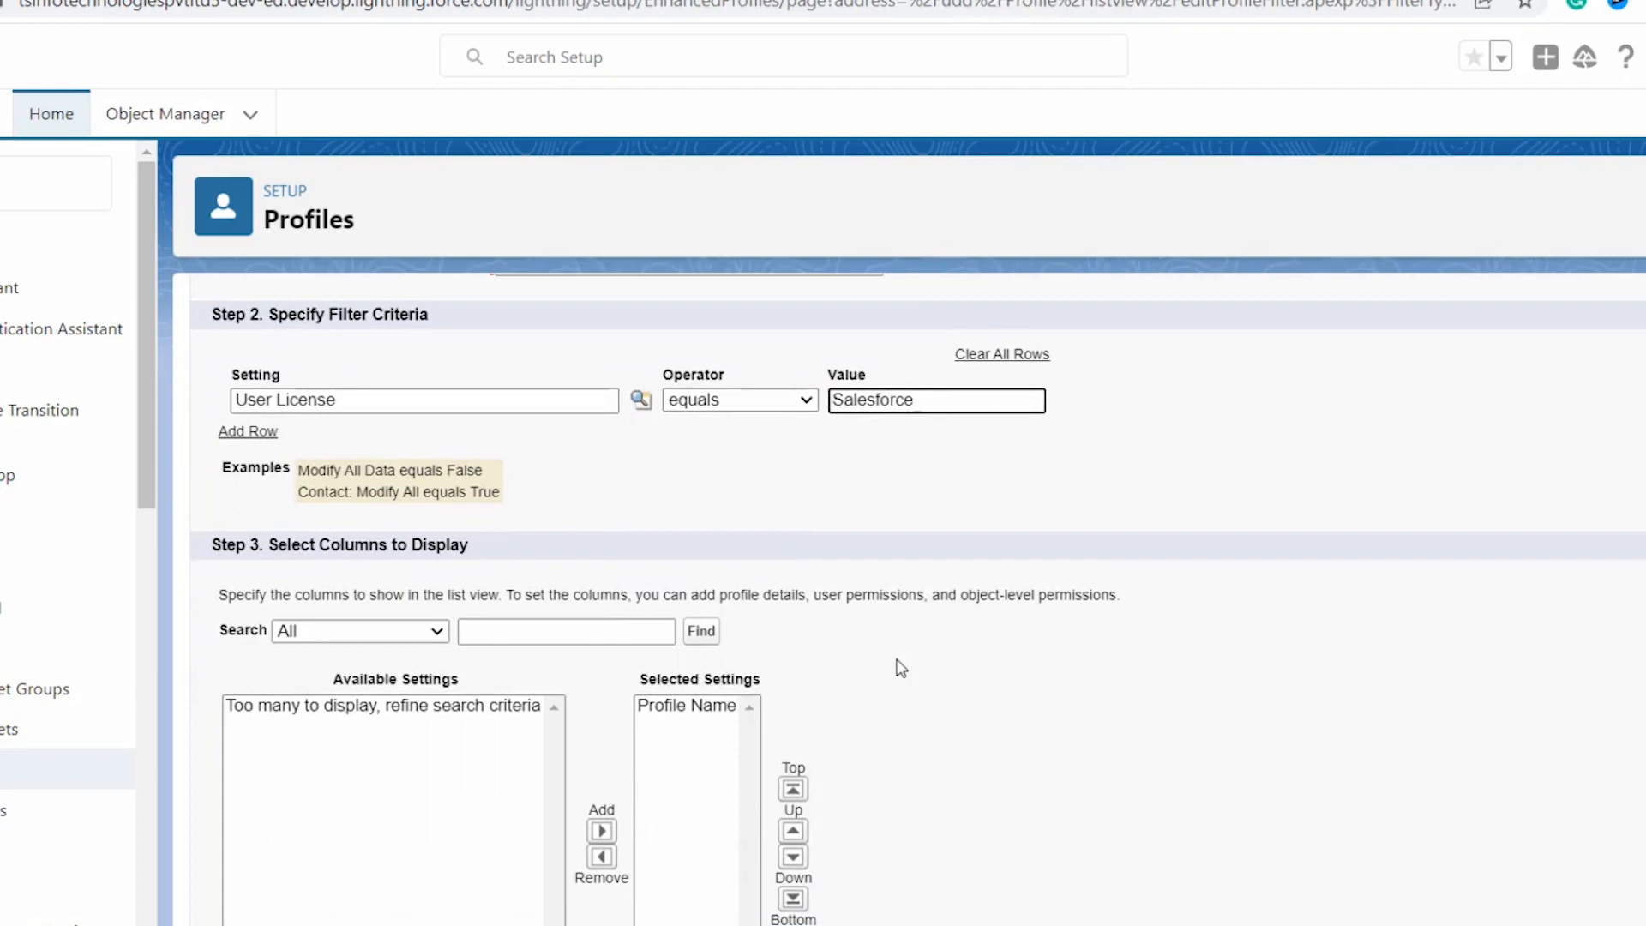
scroll(897, 665, down, 1)
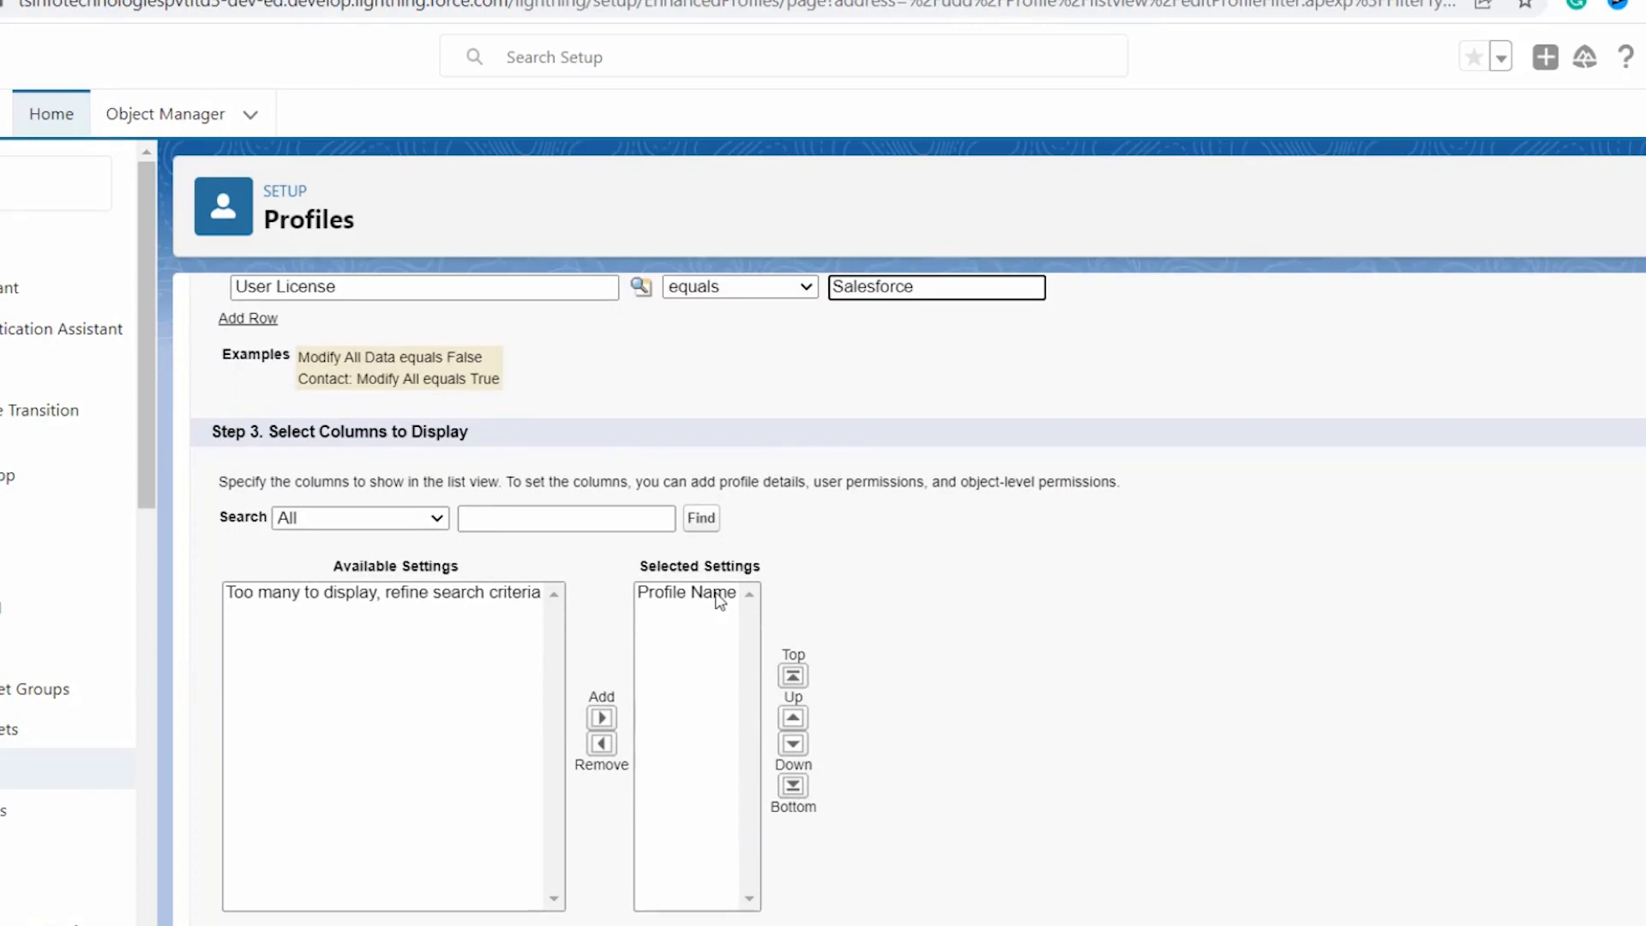
click(429, 520)
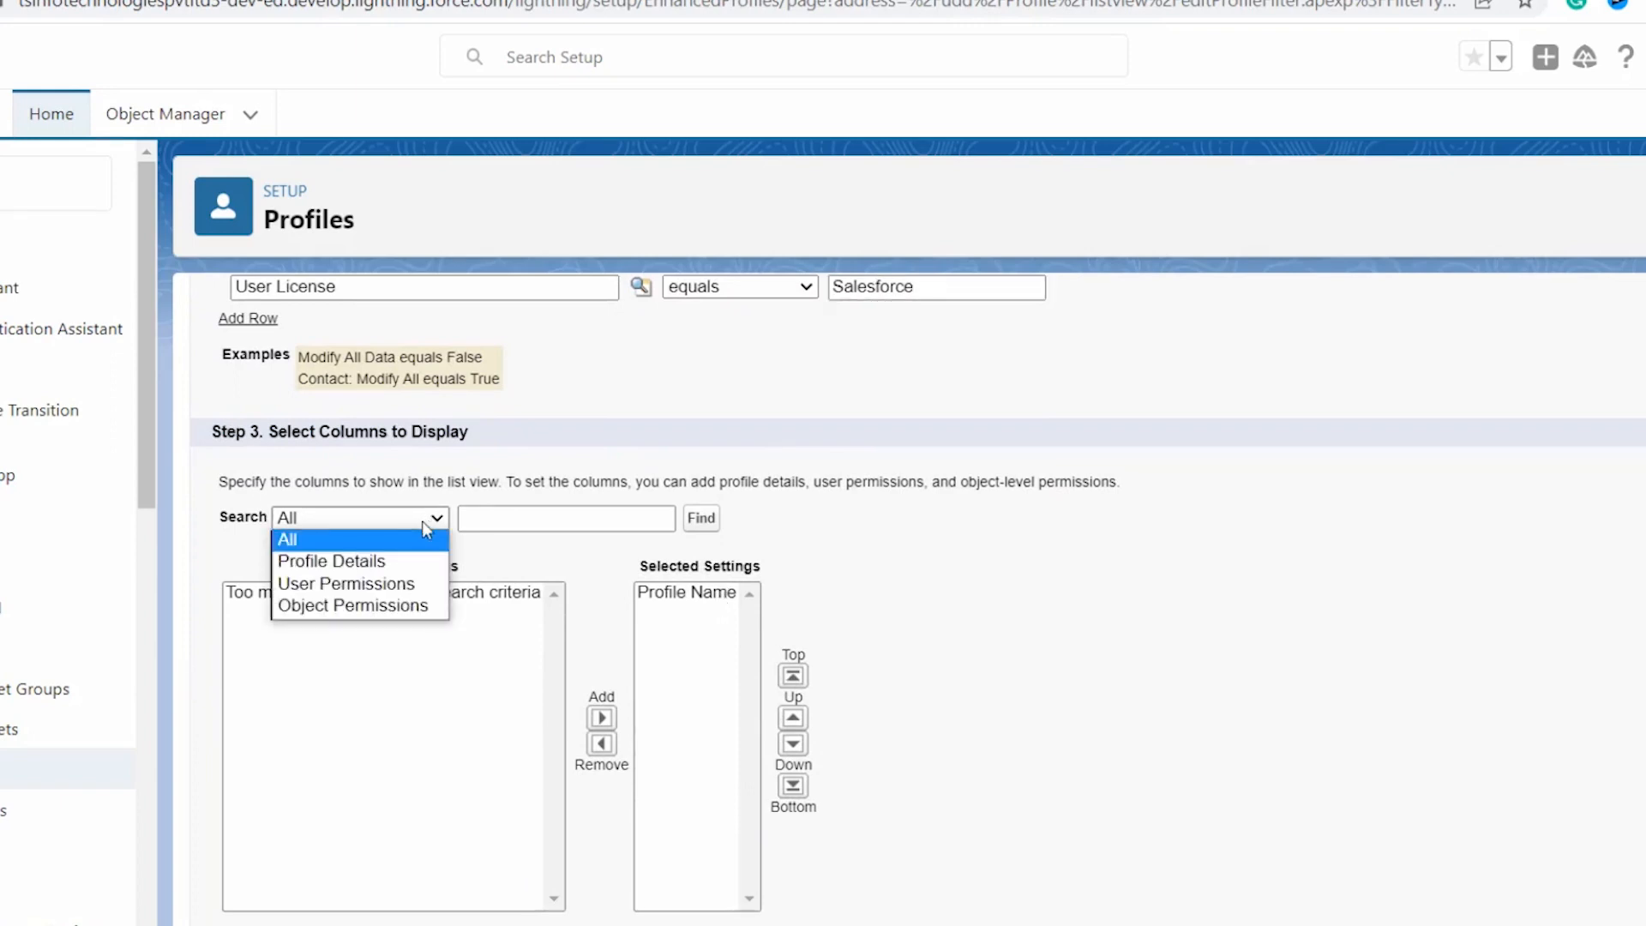
click(407, 562)
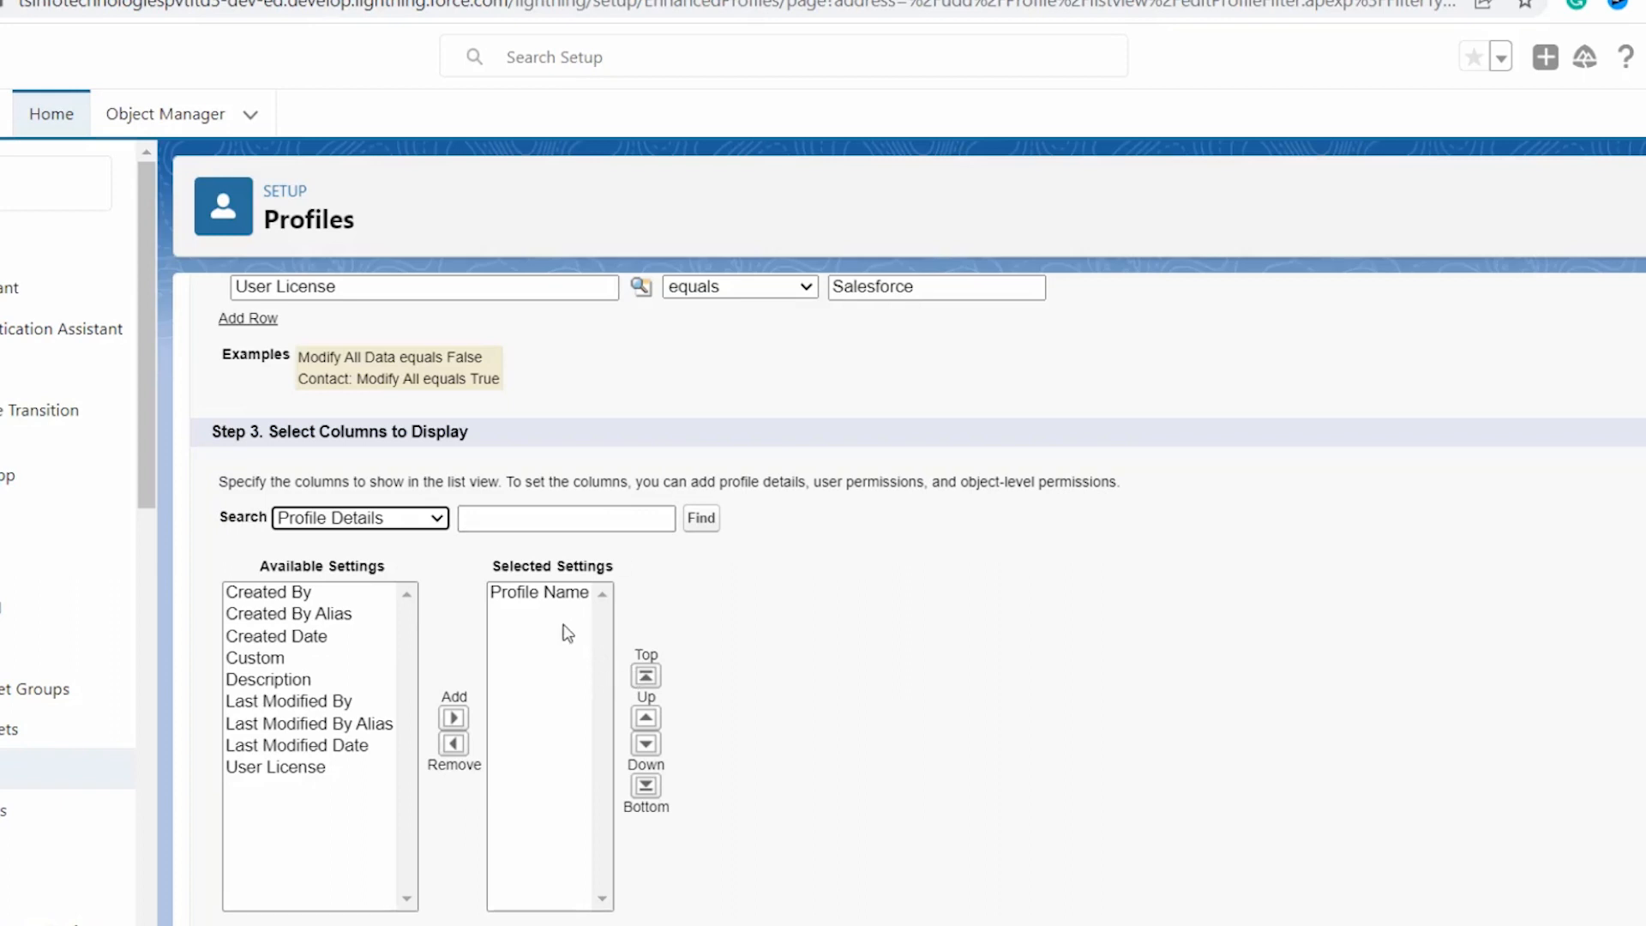
click(281, 774)
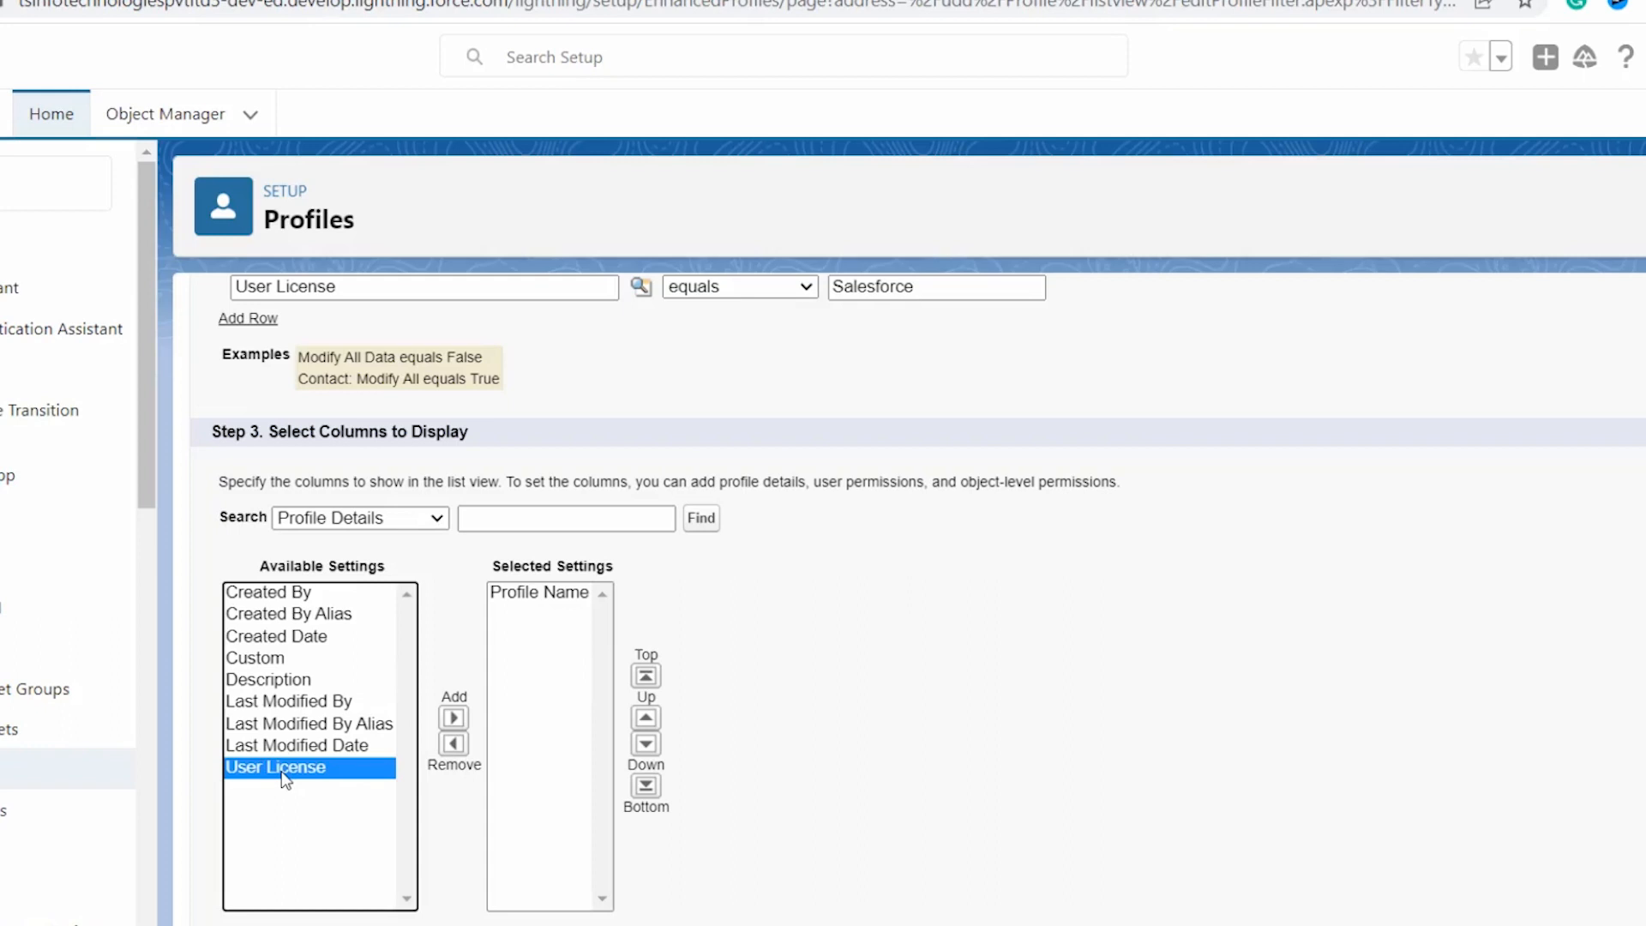
shift+click(281, 630)
click(454, 718)
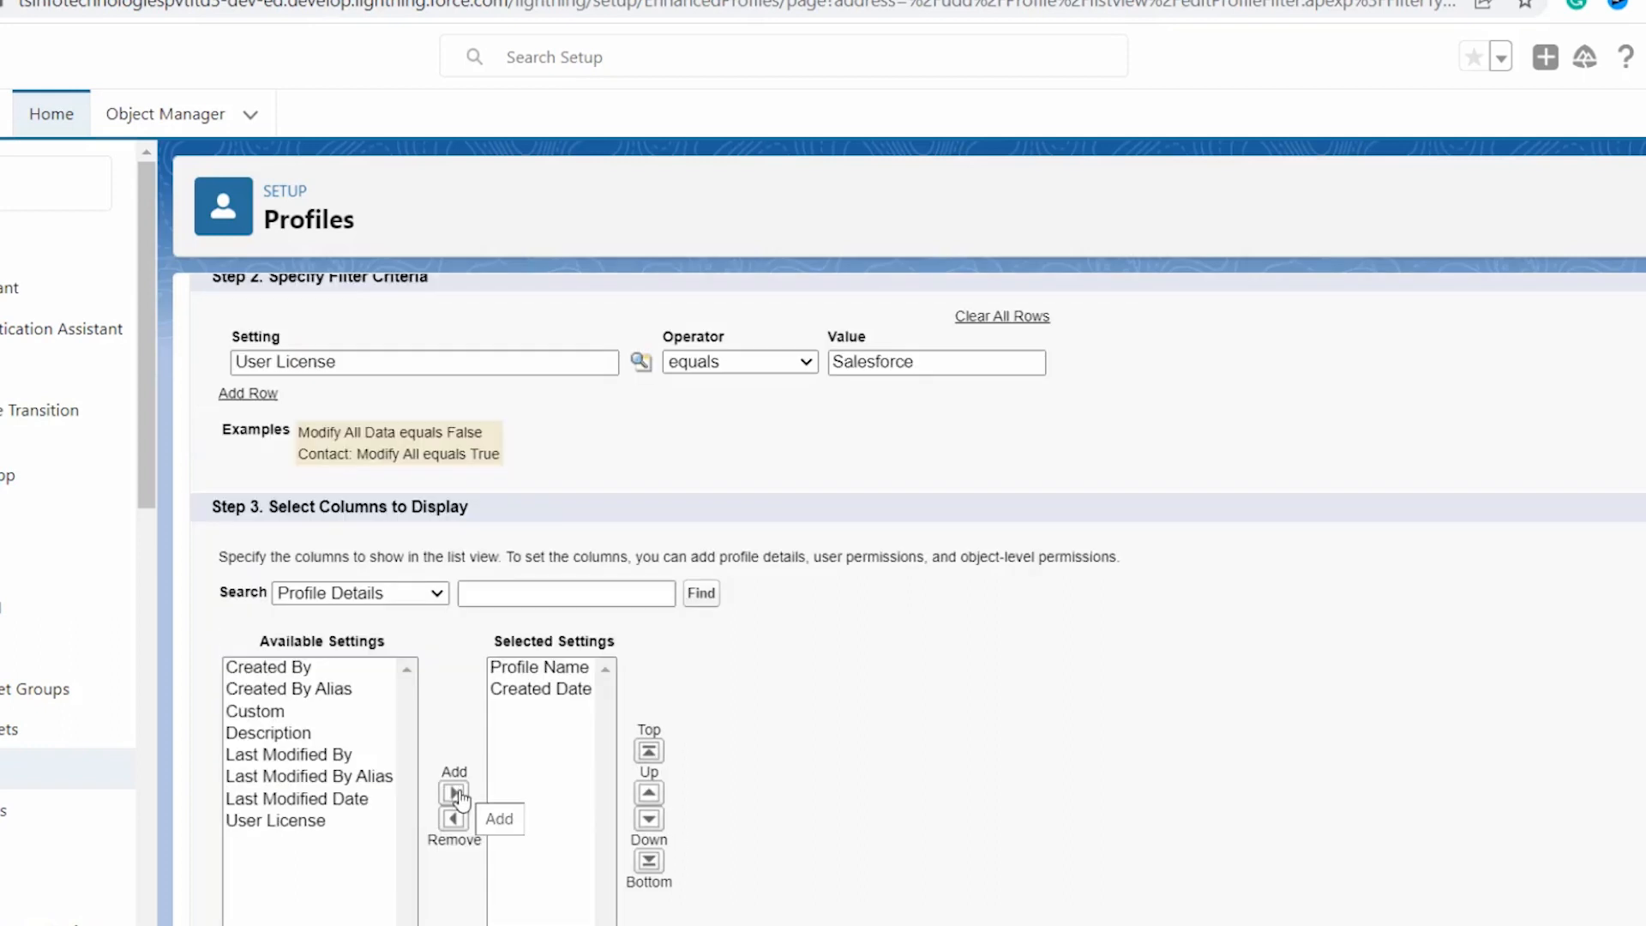
click(323, 821)
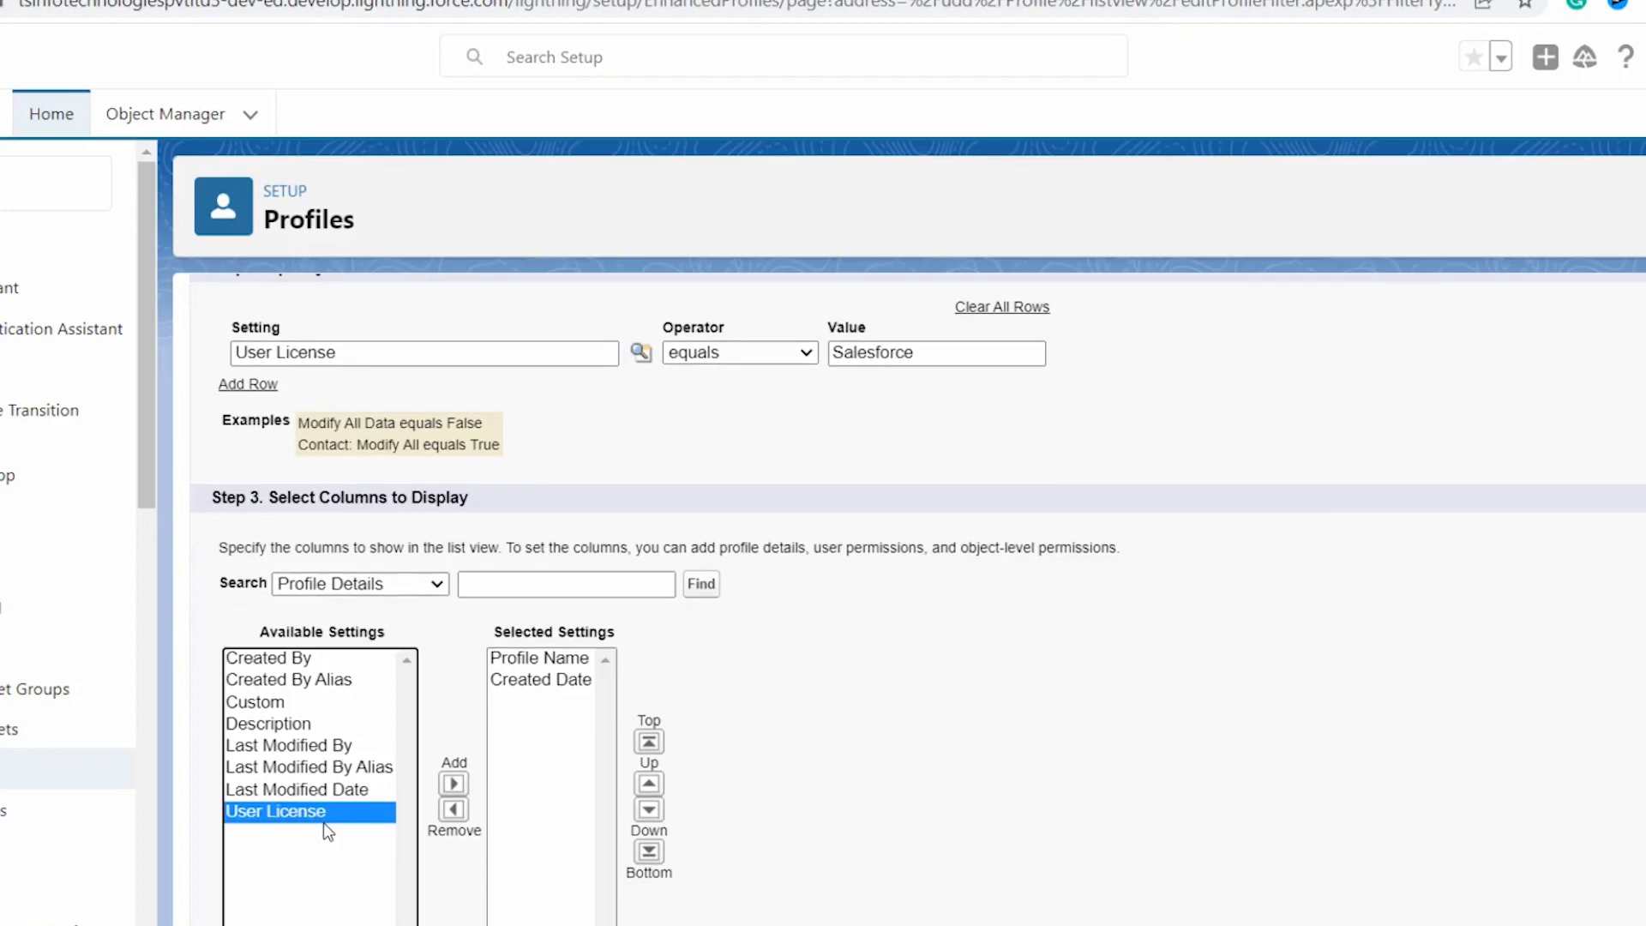
click(453, 793)
click(306, 606)
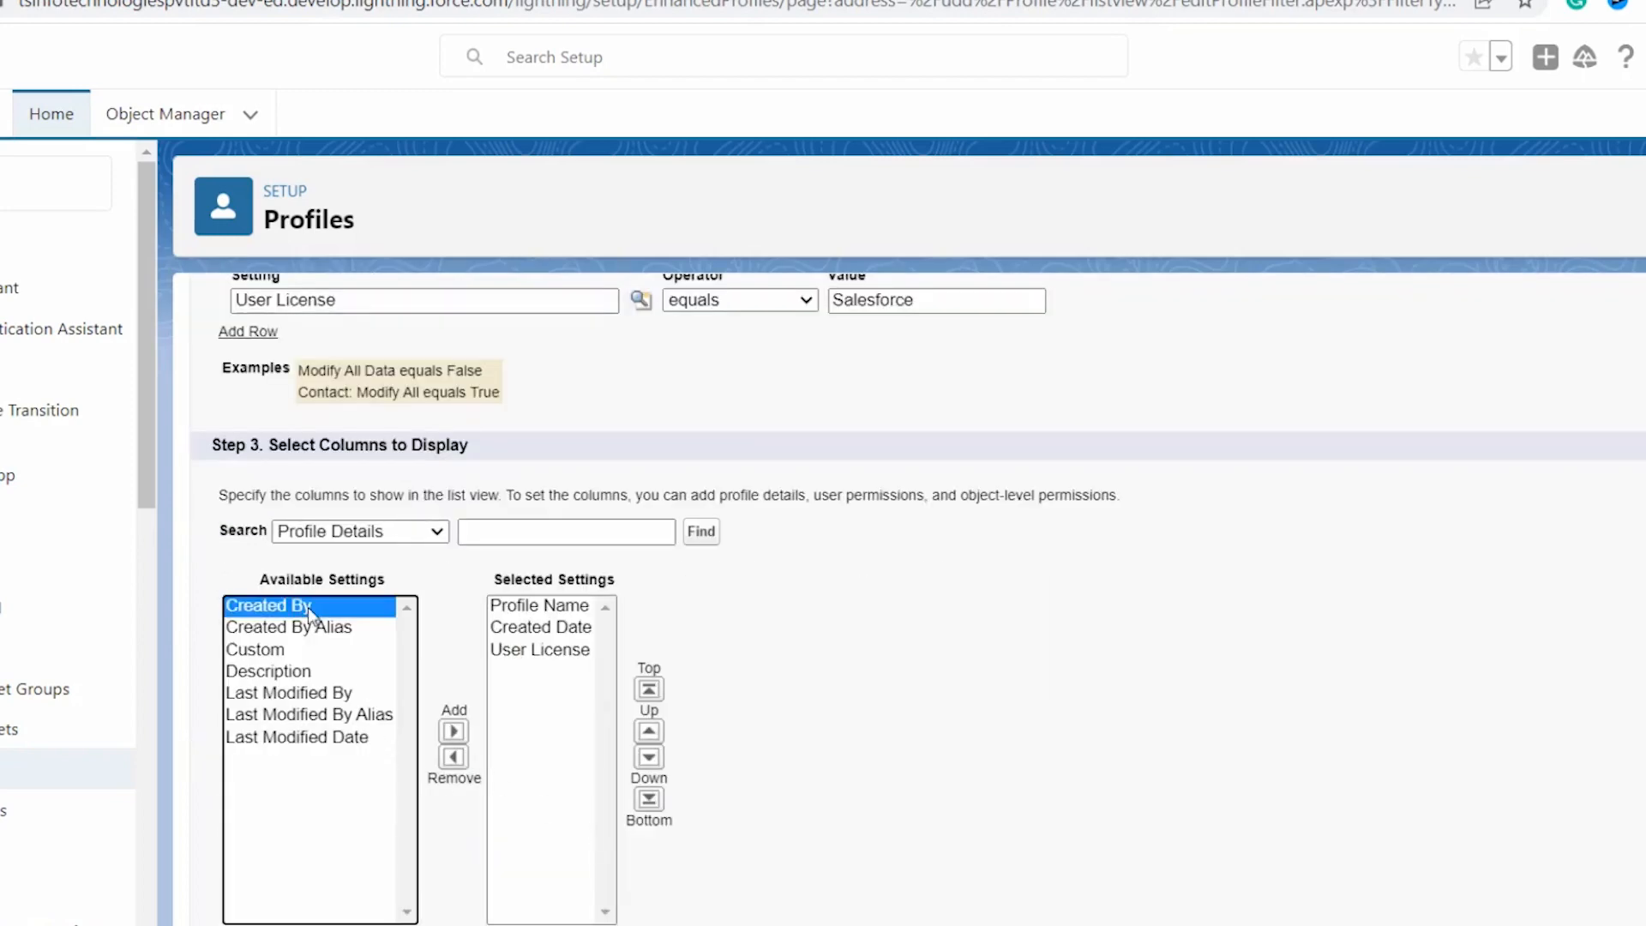
click(453, 731)
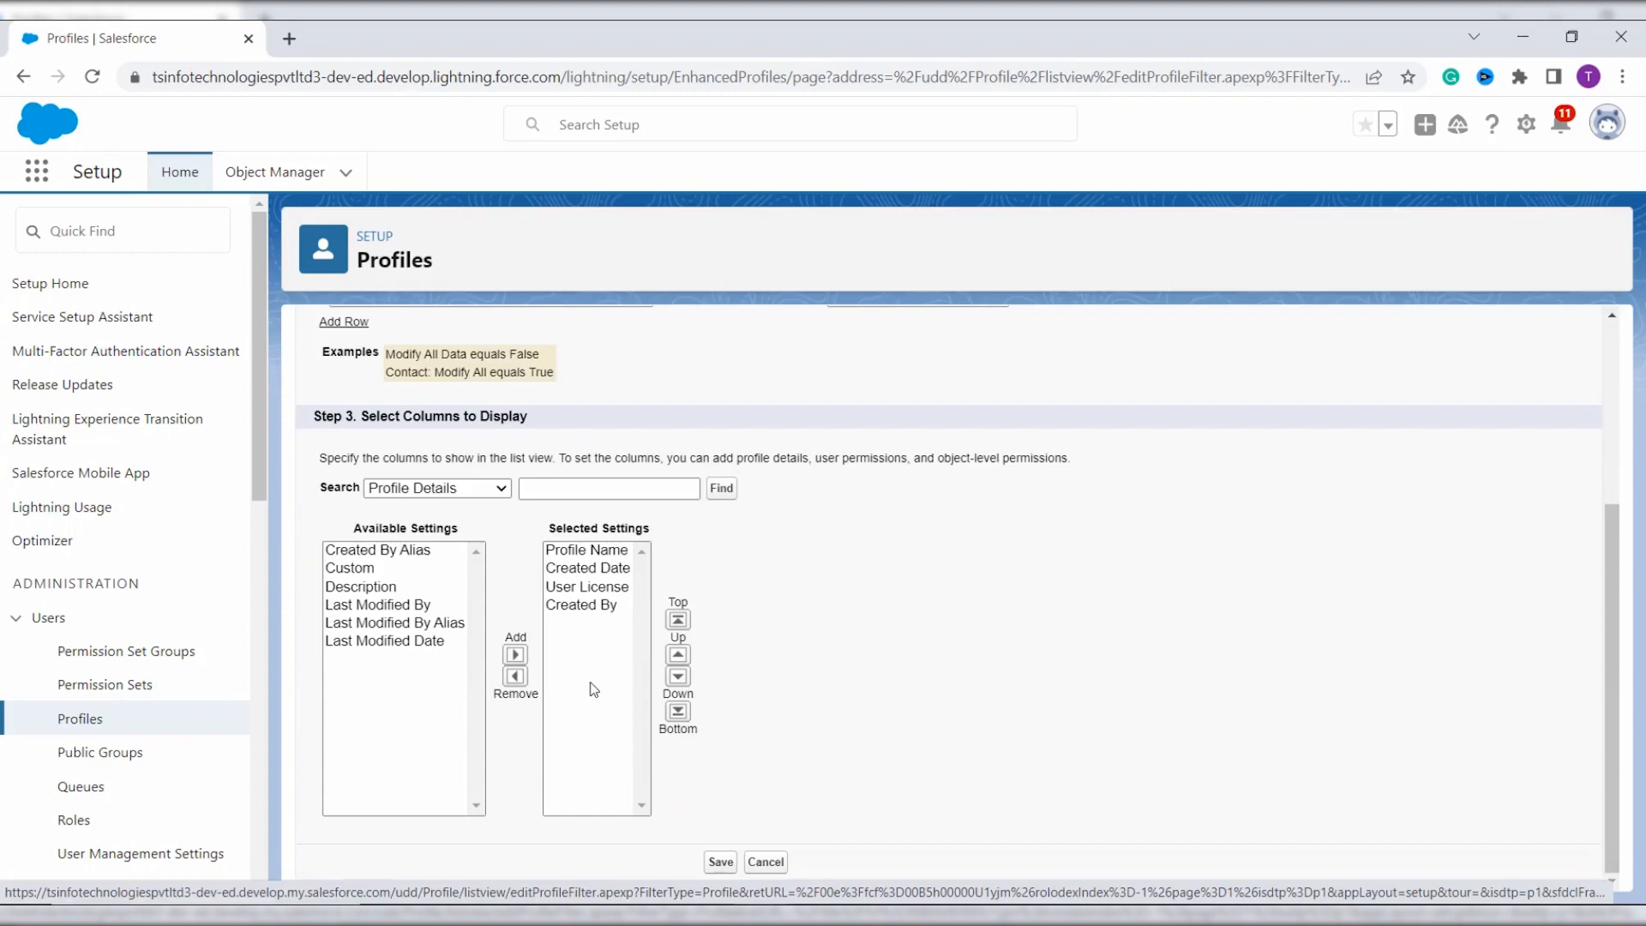
Step: Save the new view and switch the profile list to License List View
click(721, 862)
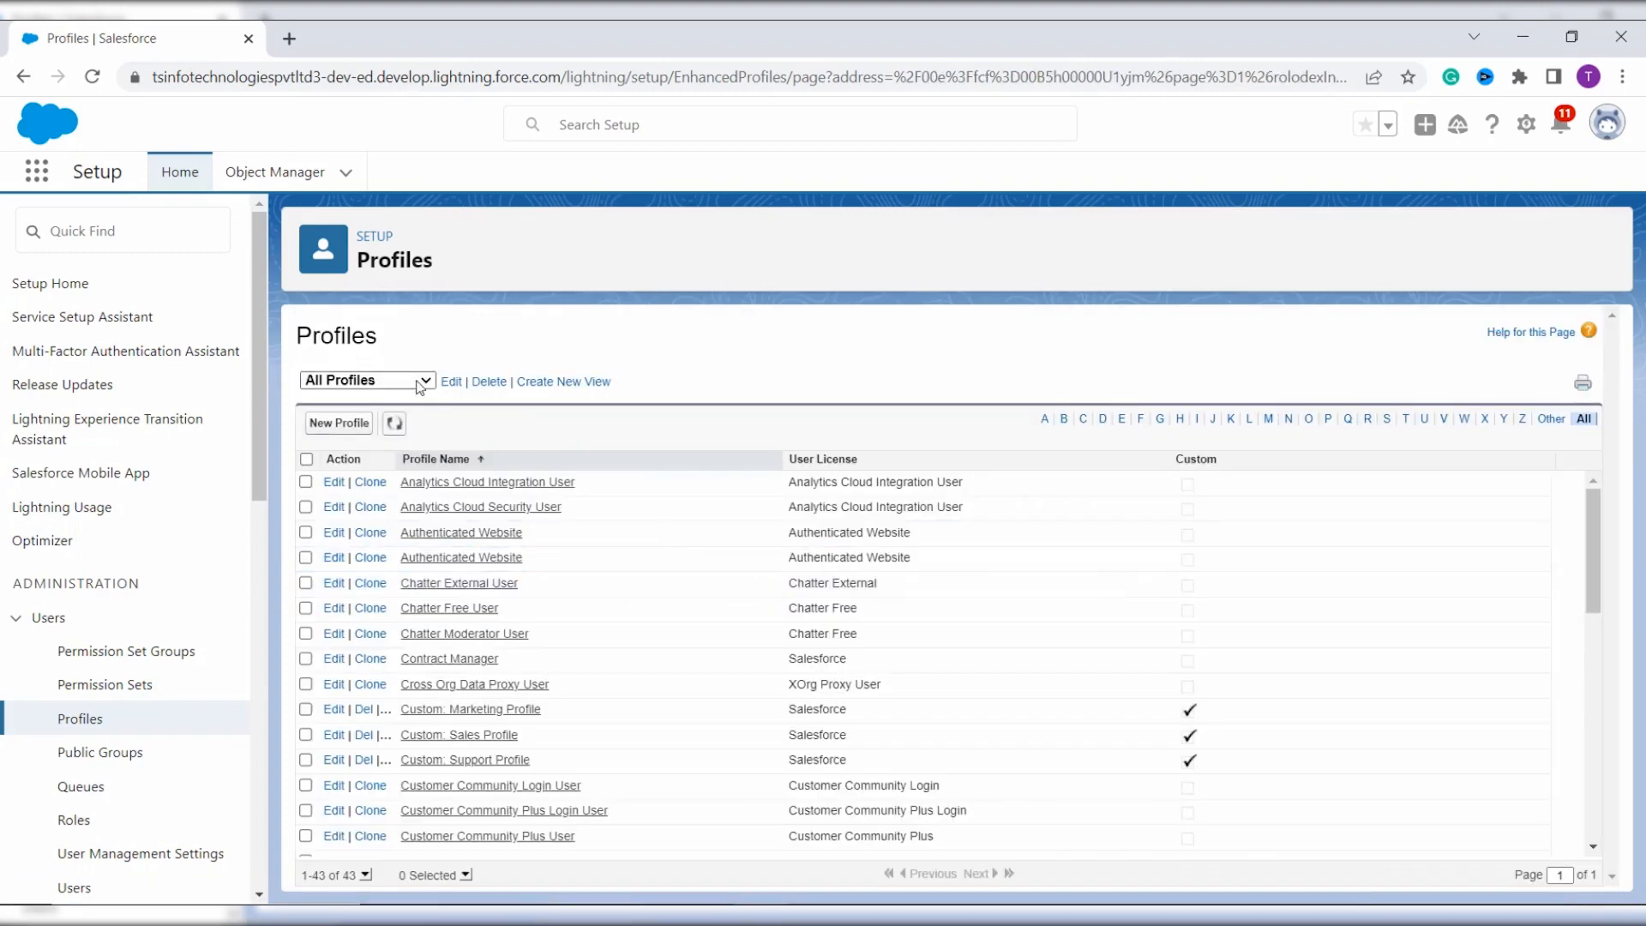
click(431, 383)
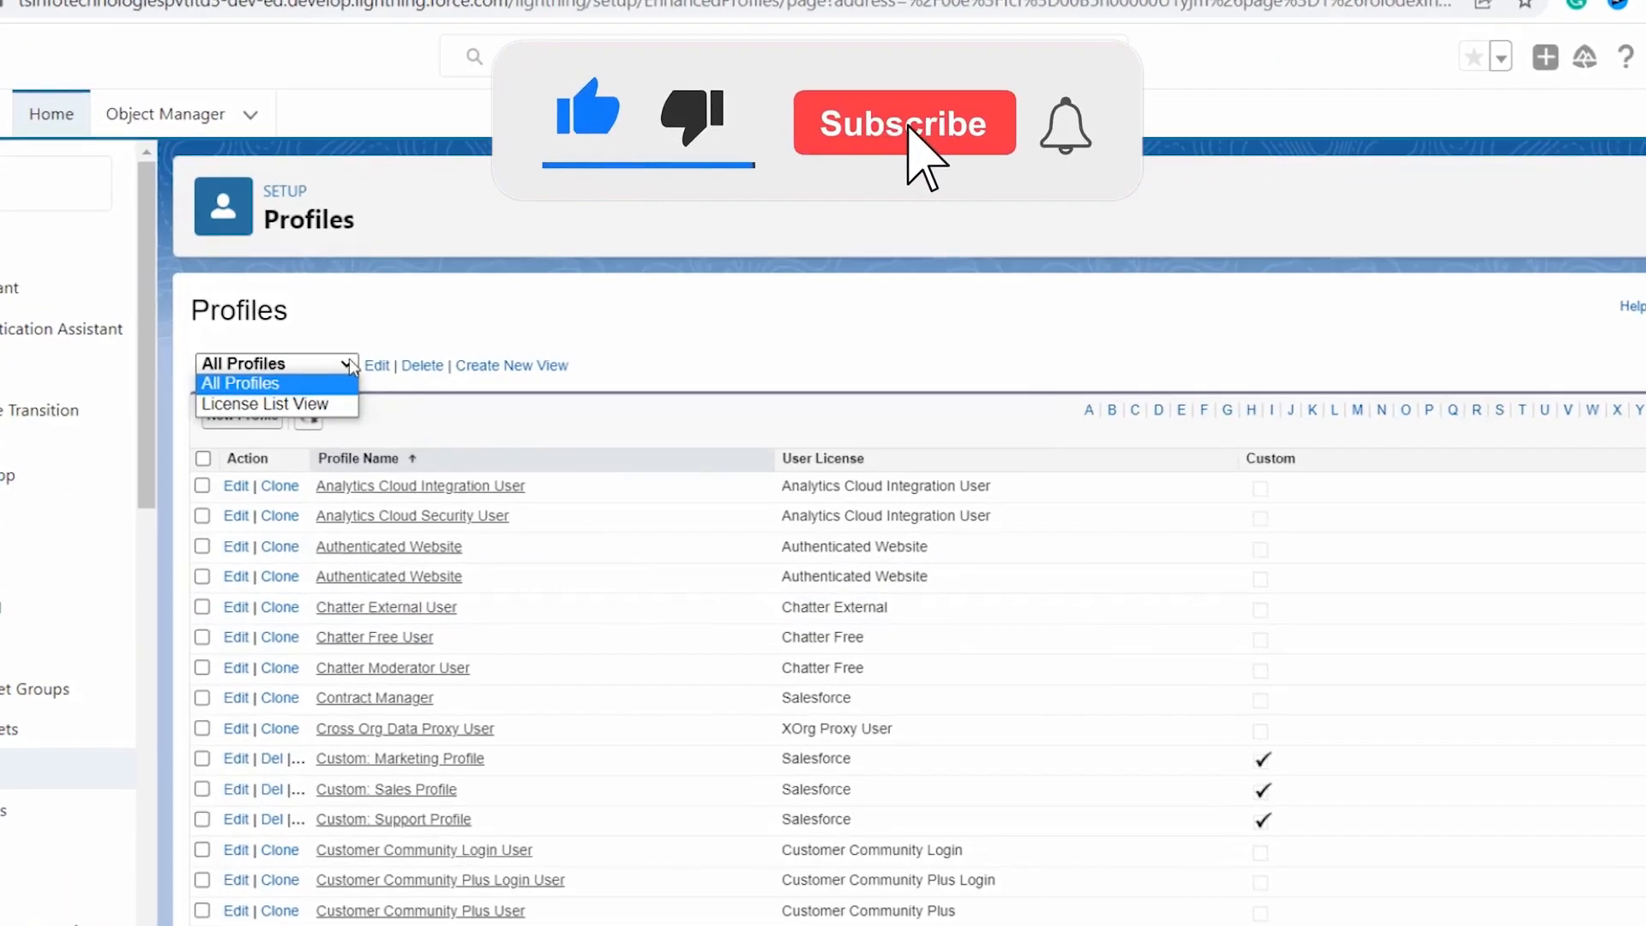
click(330, 405)
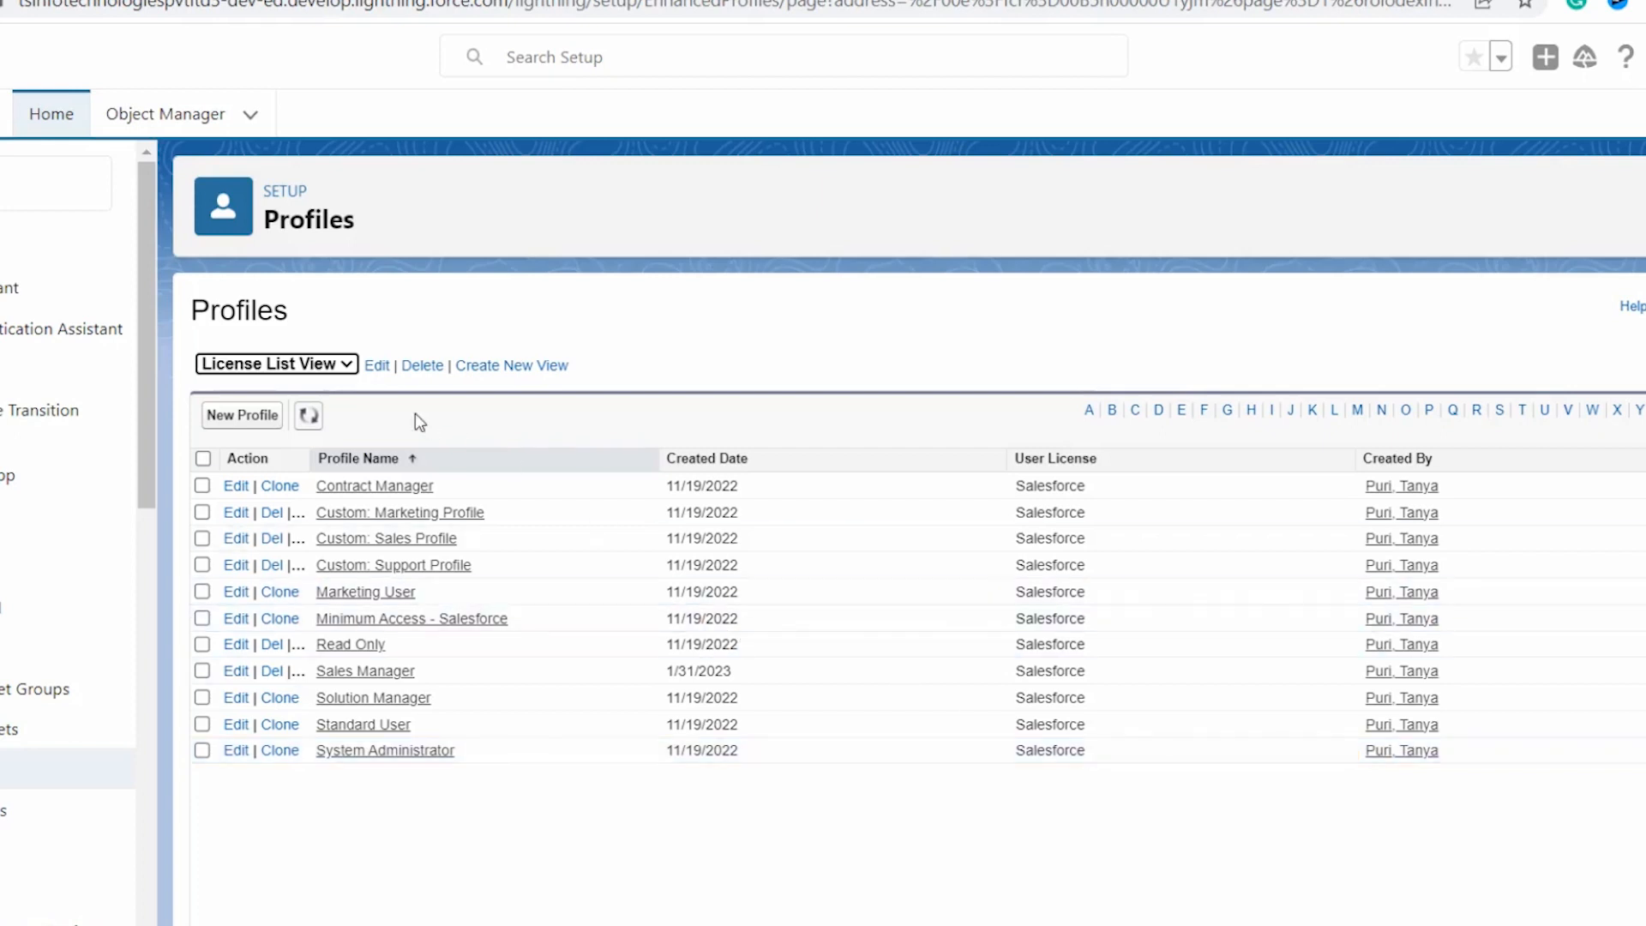
Step: Edit the current list view, rename it Salesforce License List View, and save it
click(377, 368)
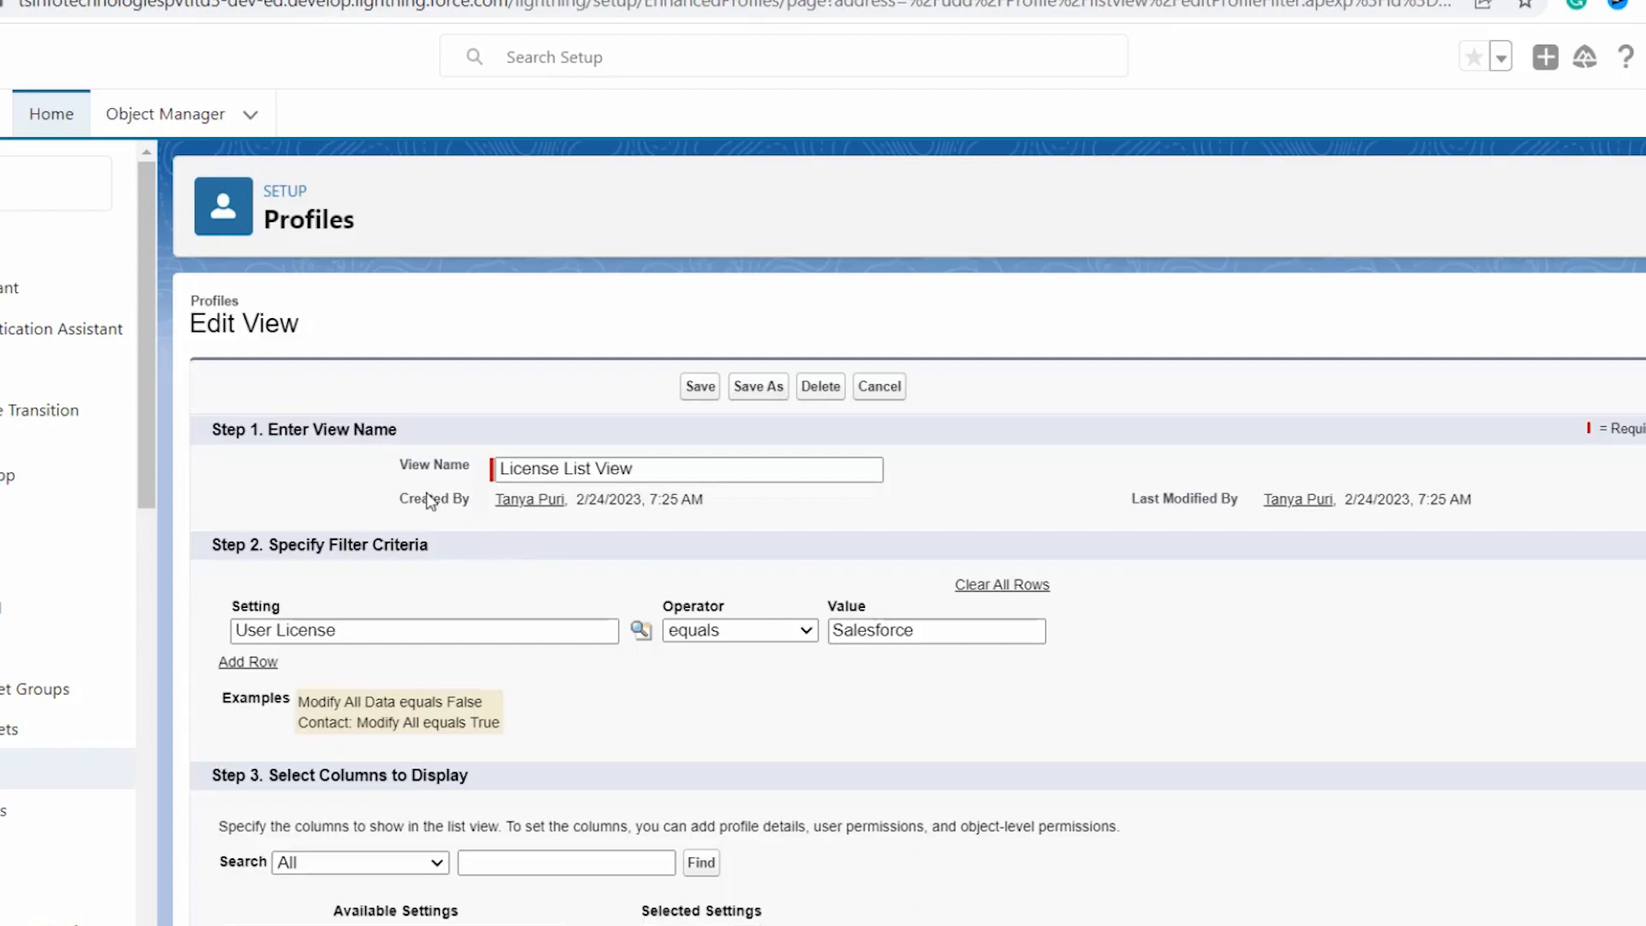
scroll(420, 642, down, 1)
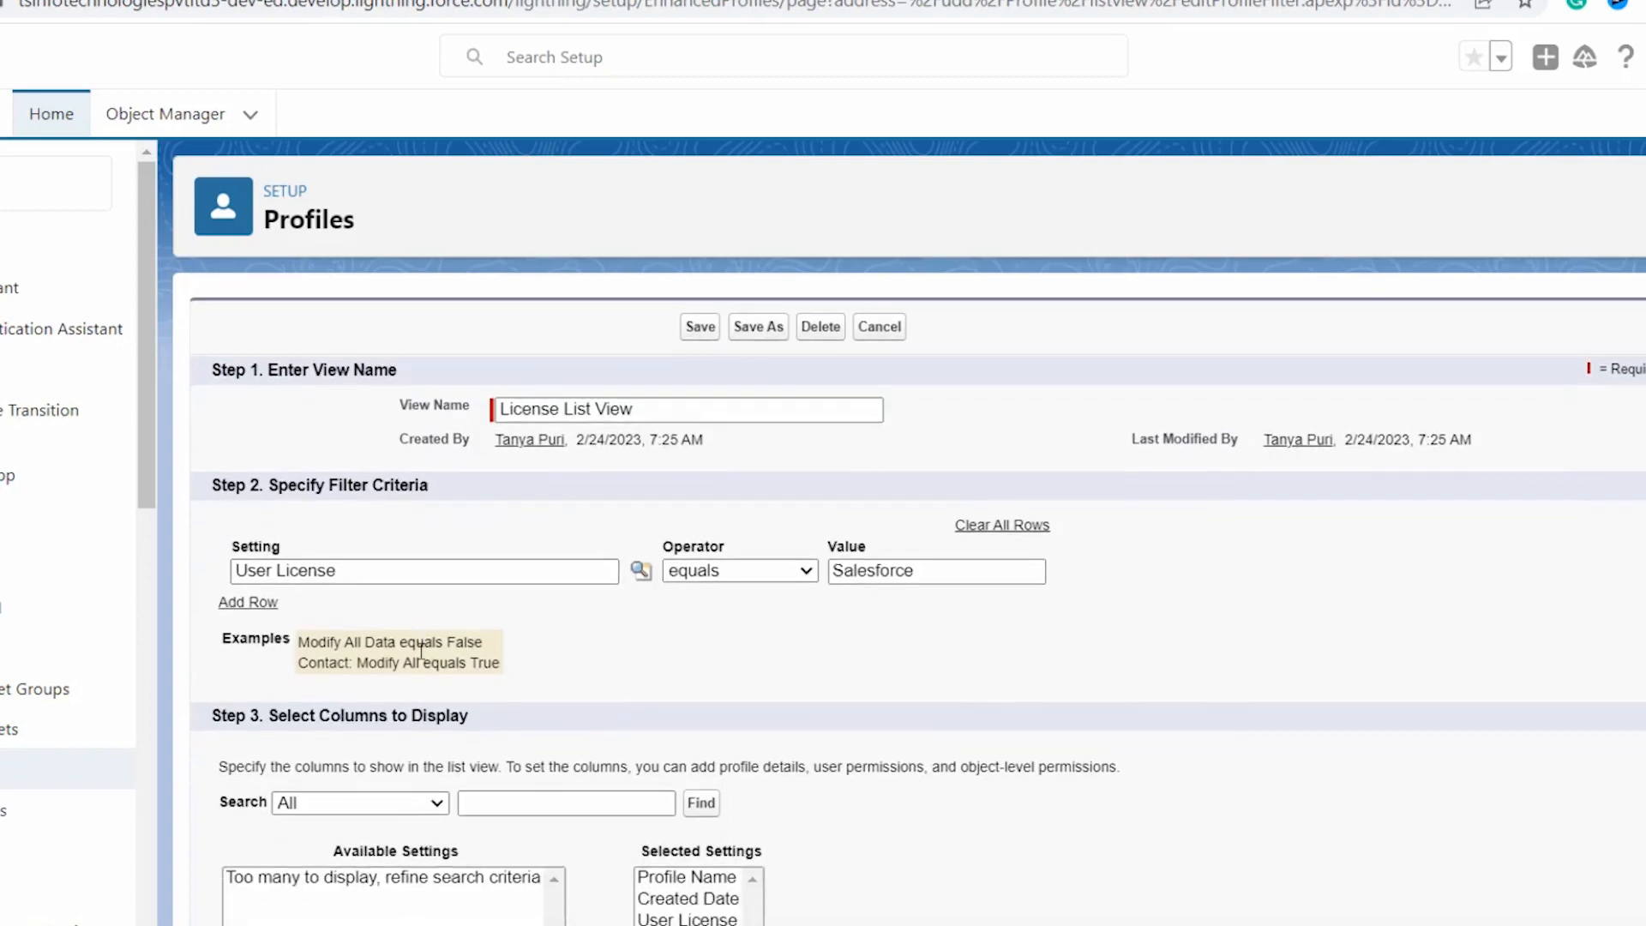
scroll(421, 709, up, 1)
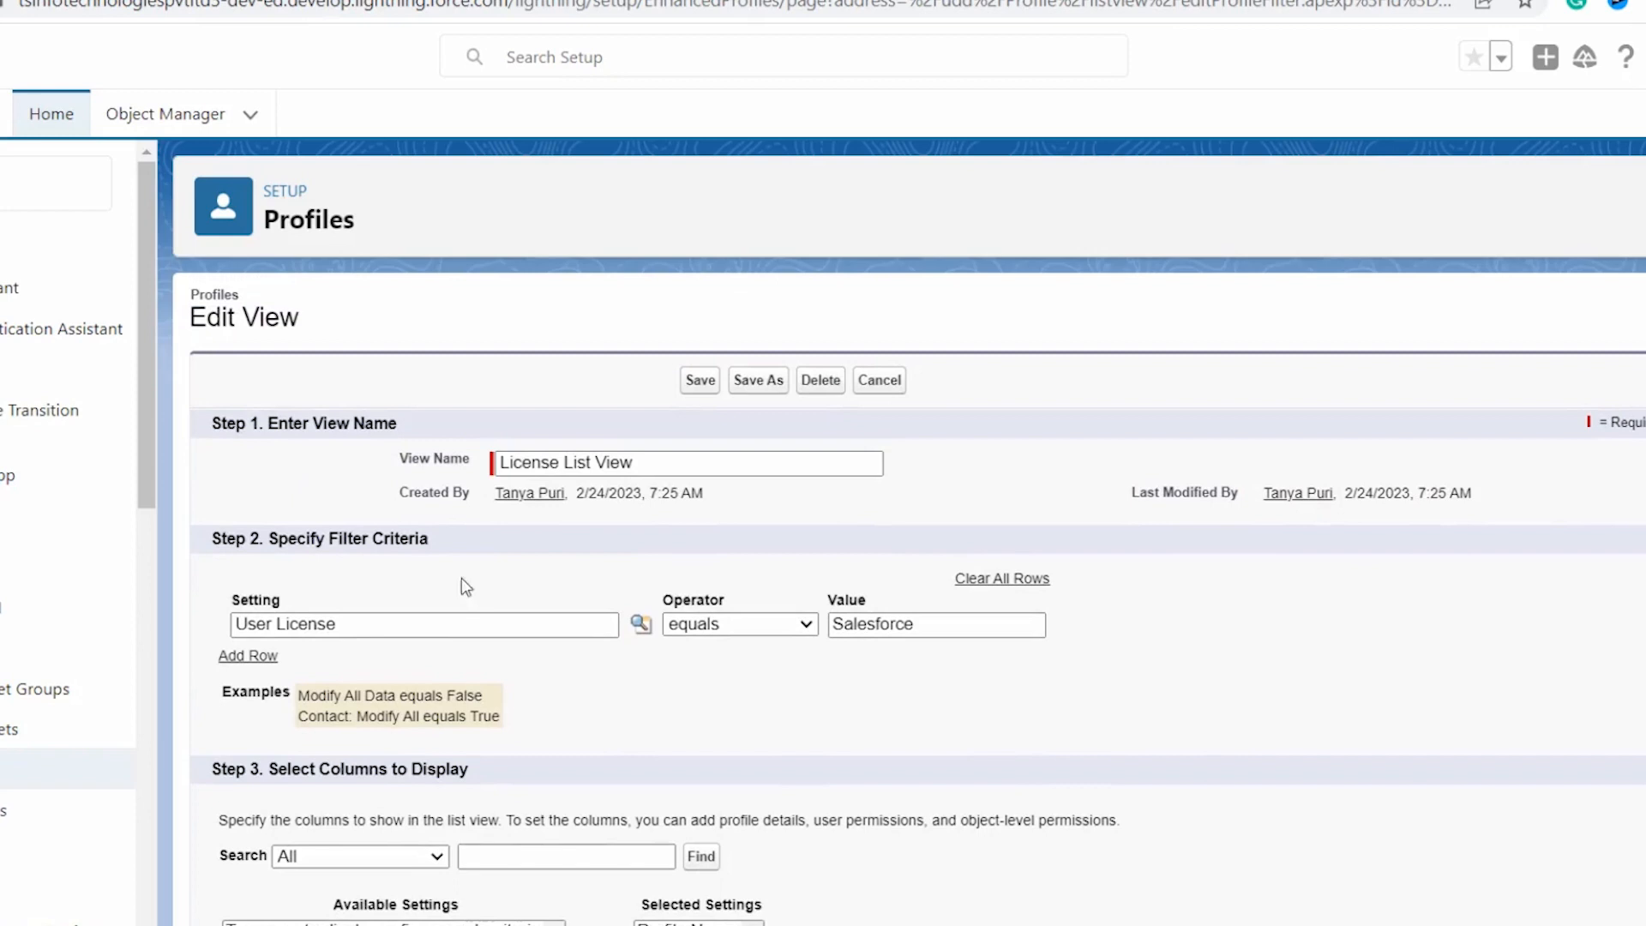
click(498, 463)
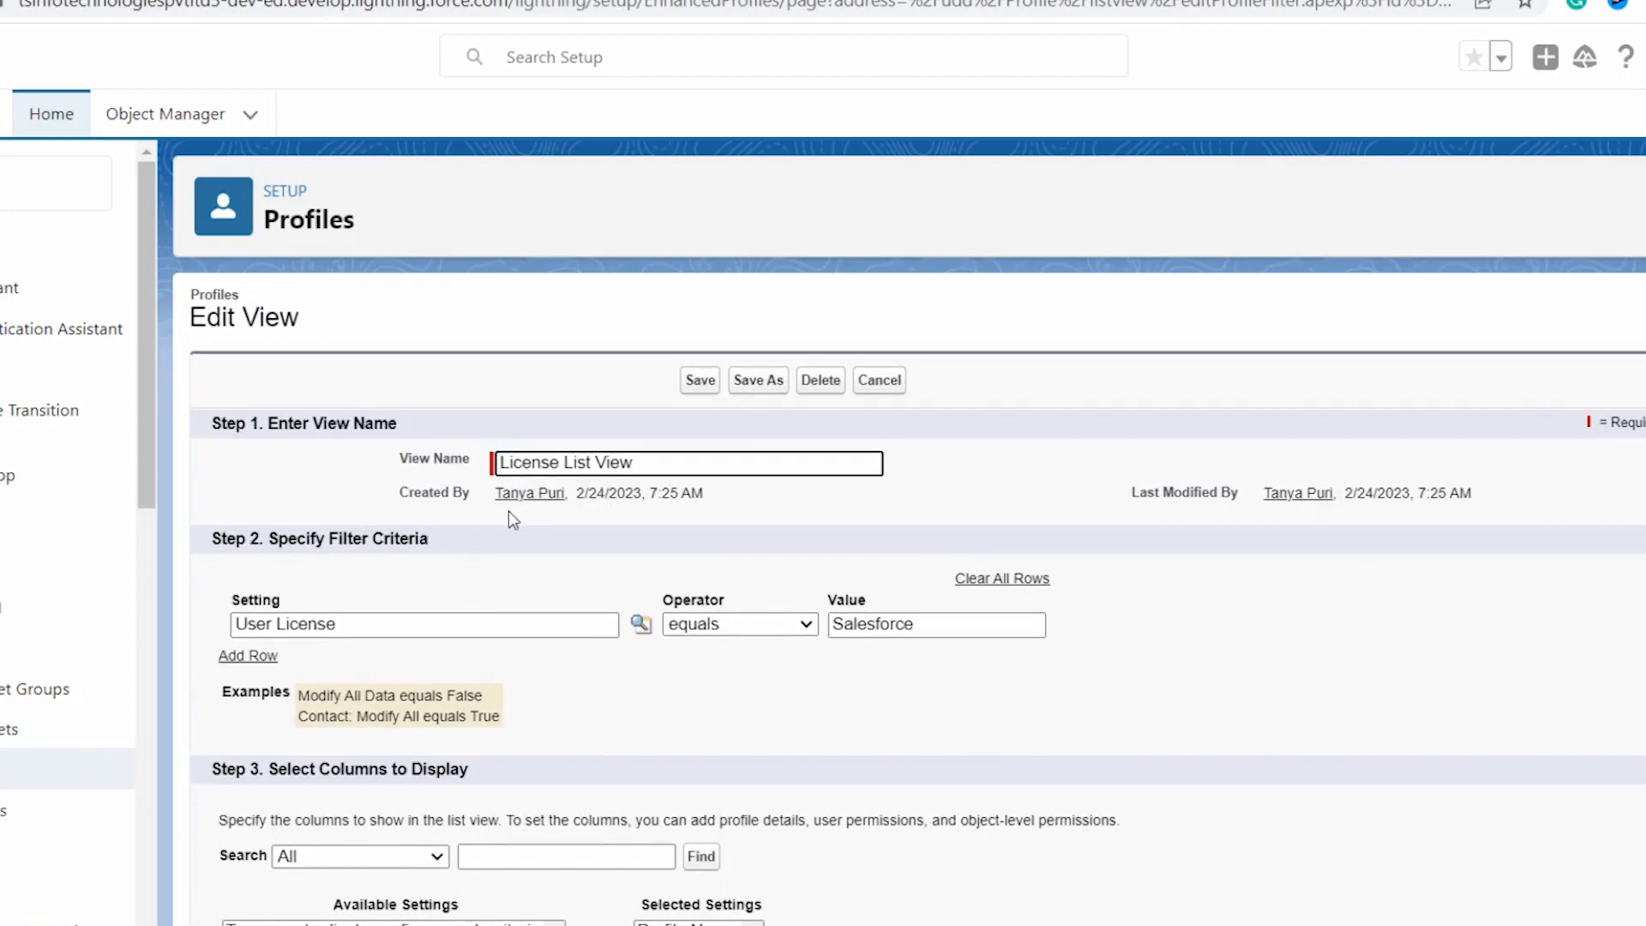
text(Salesforce)
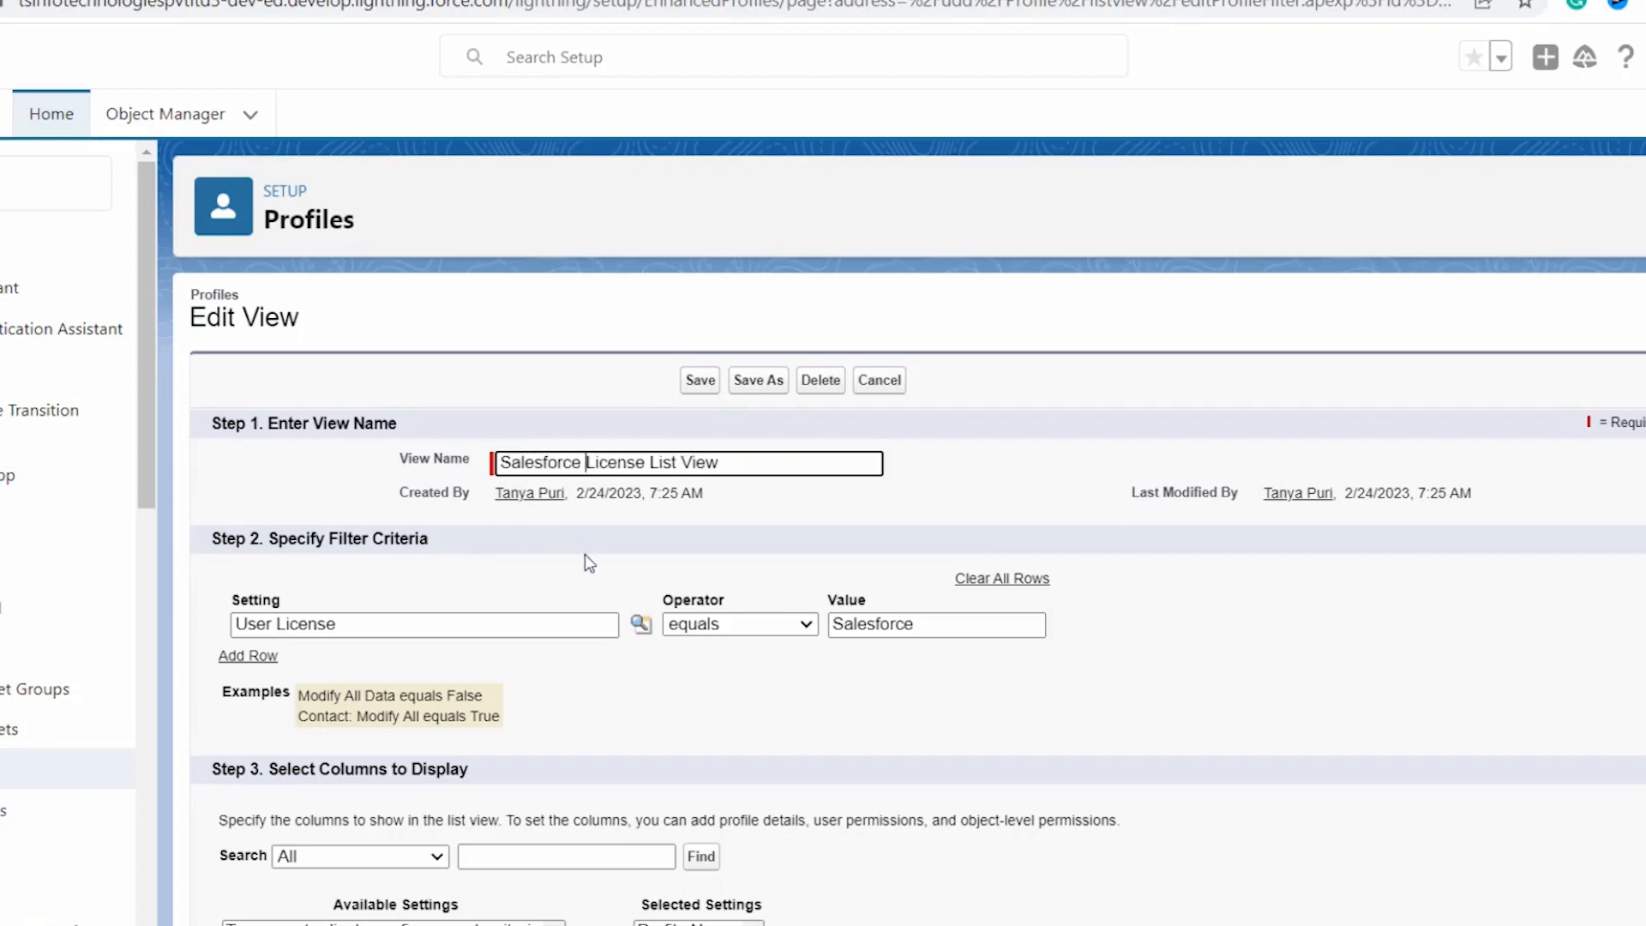
scroll(604, 681, down, 1)
click(615, 690)
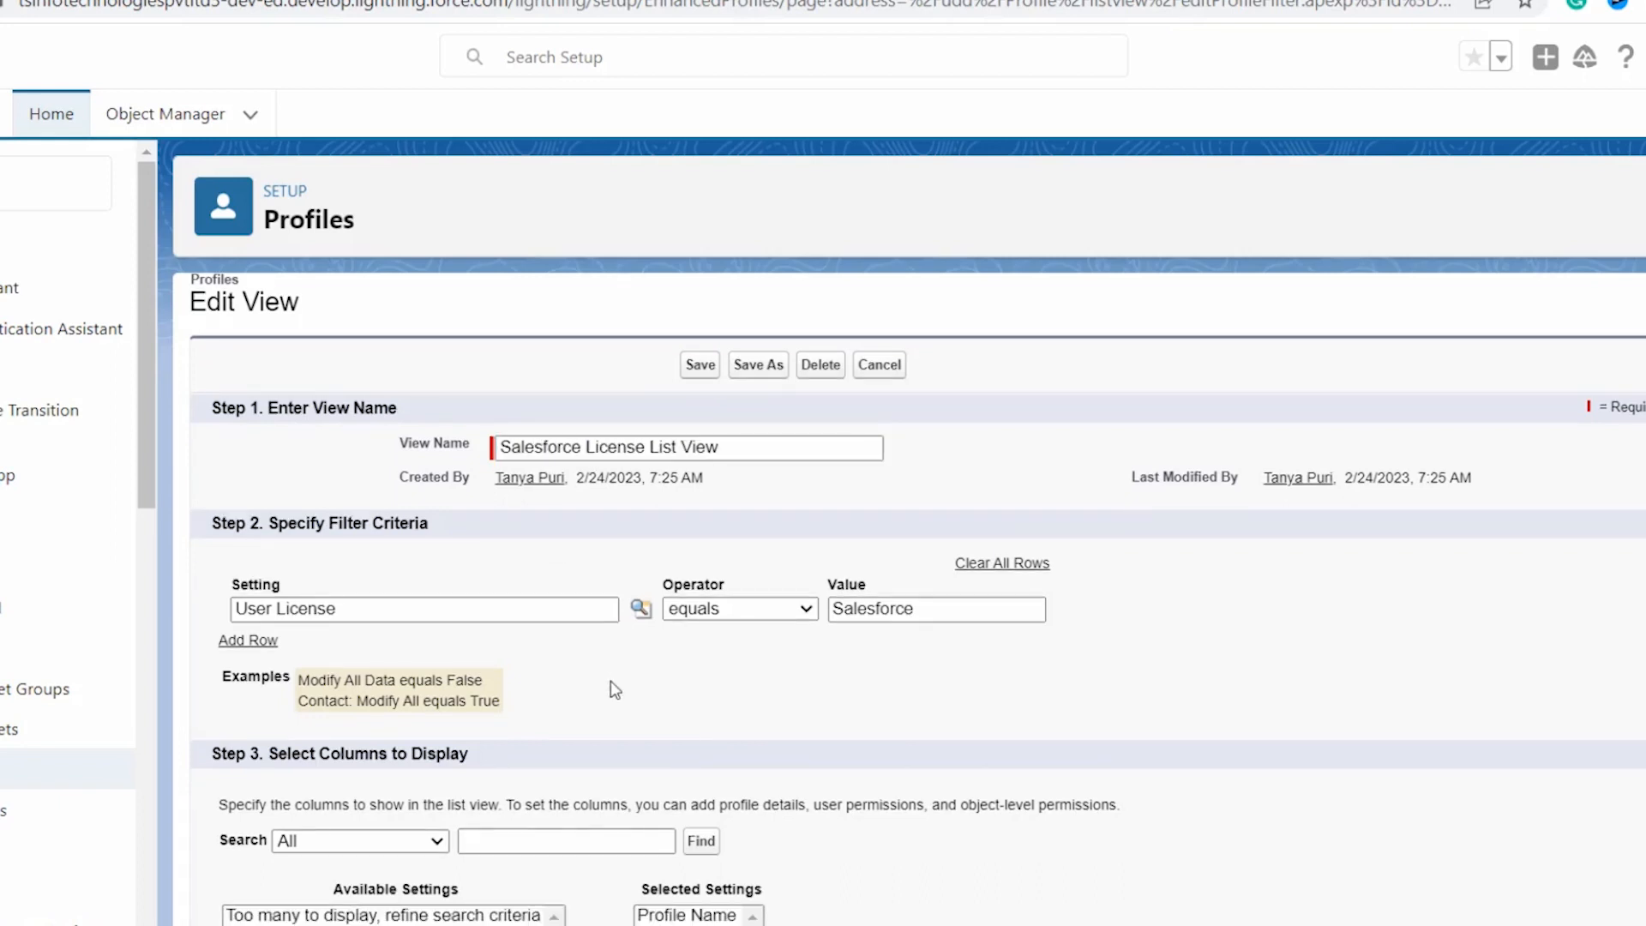
scroll(613, 686, down, 4)
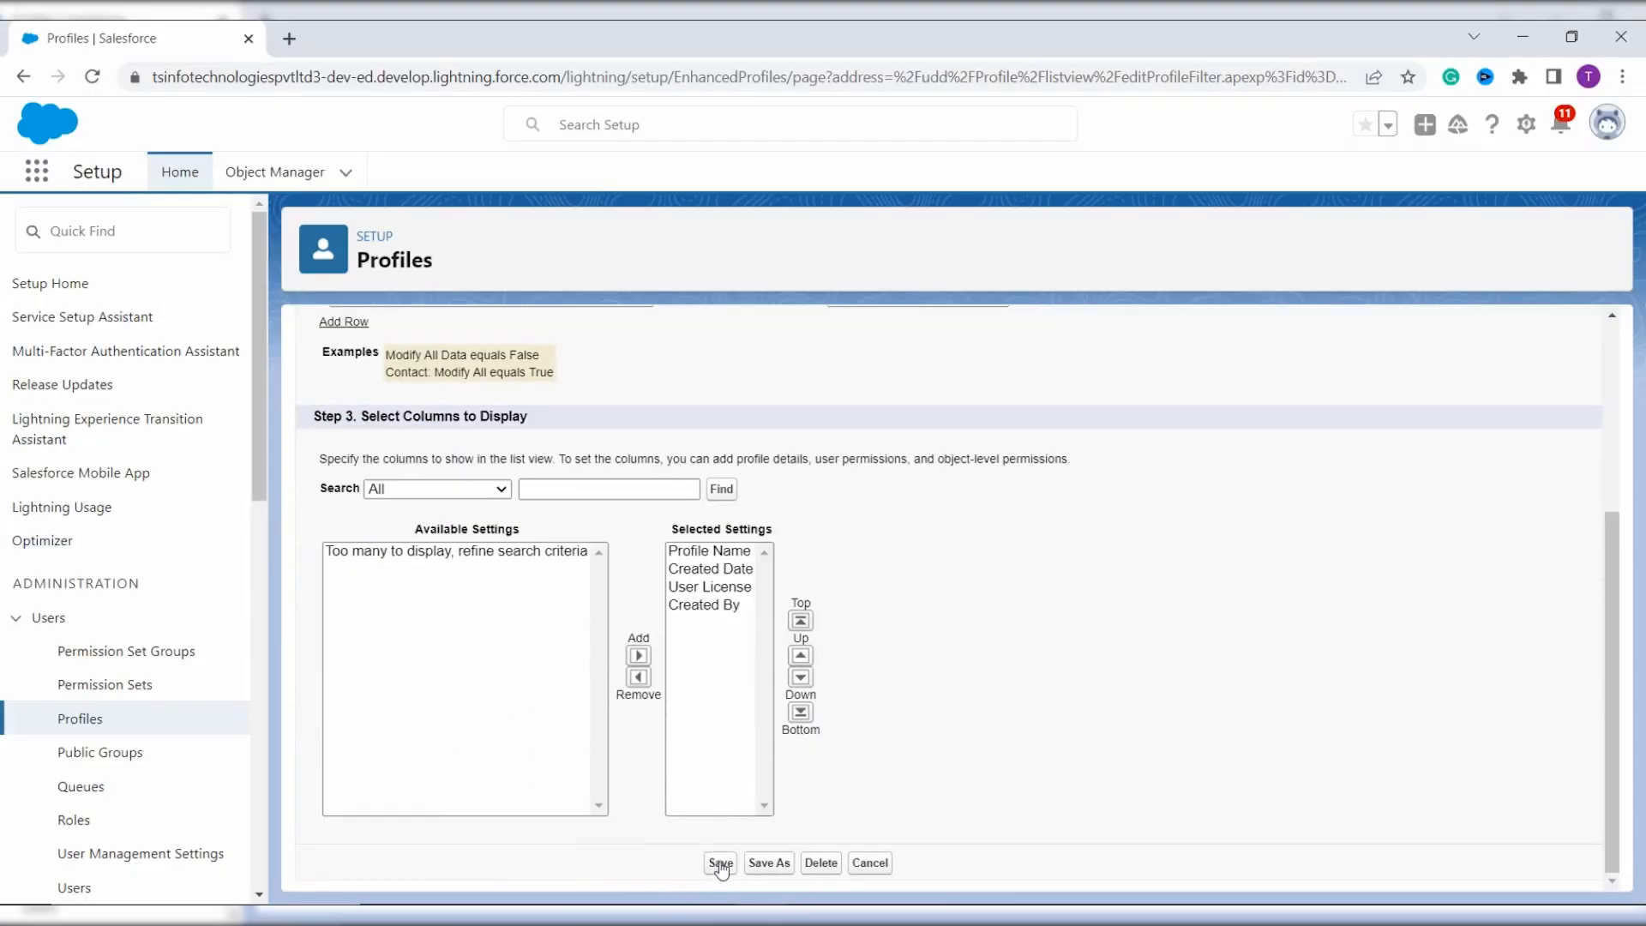
click(721, 864)
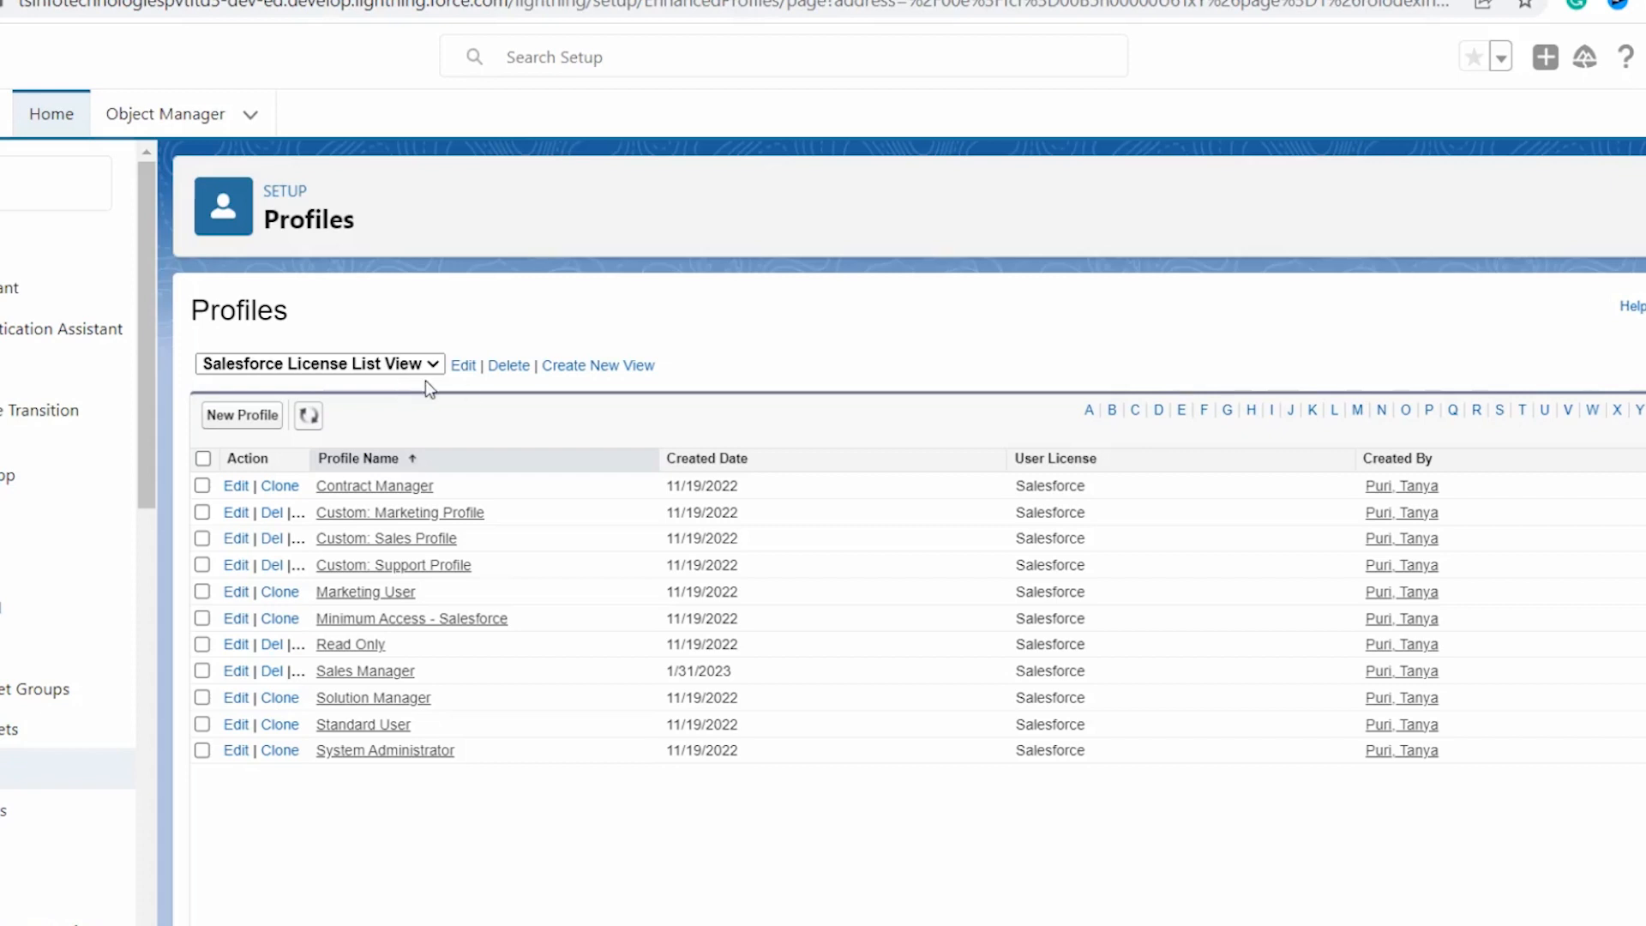
Step: Delete the Salesforce License List View and check which profile views remain available
click(505, 377)
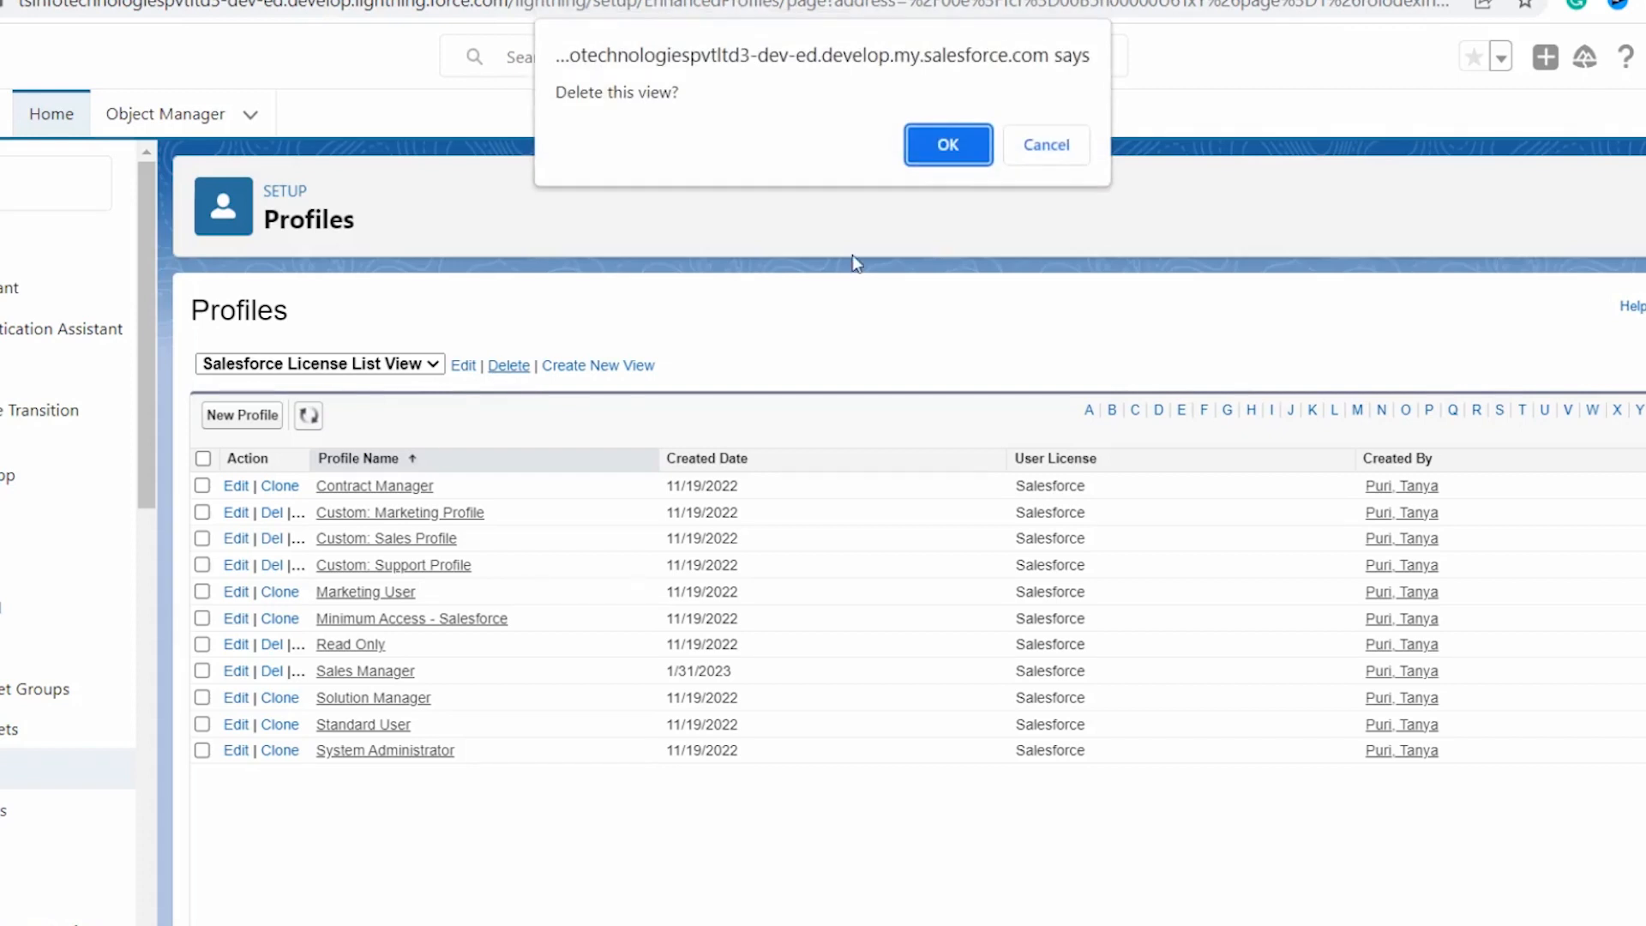
click(946, 145)
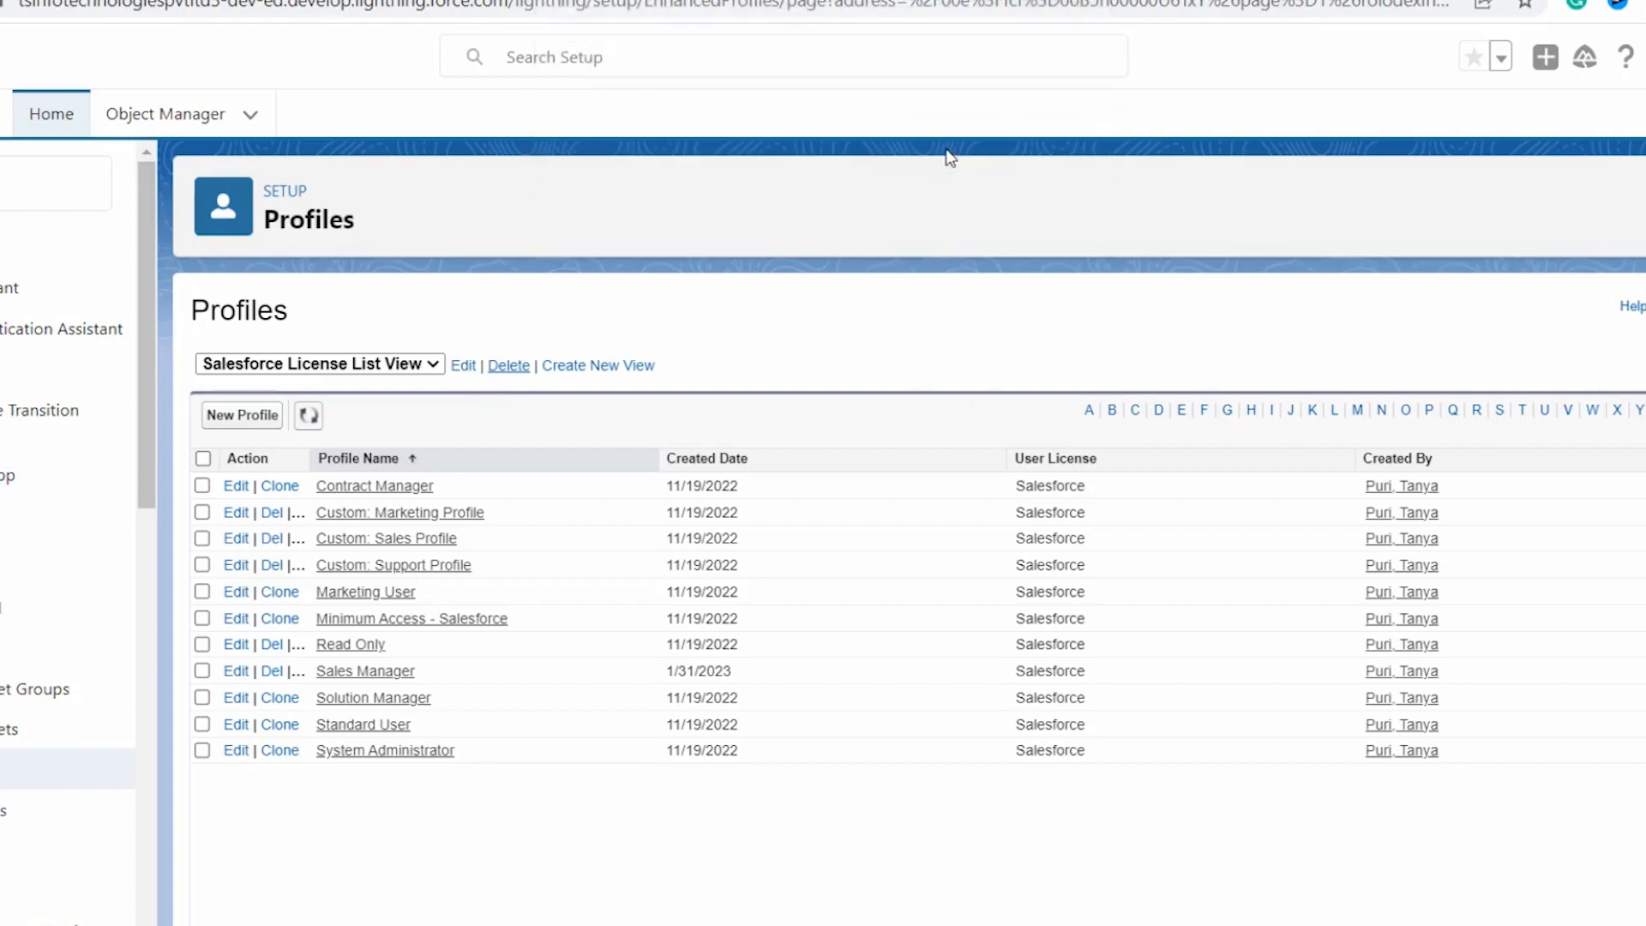
click(297, 365)
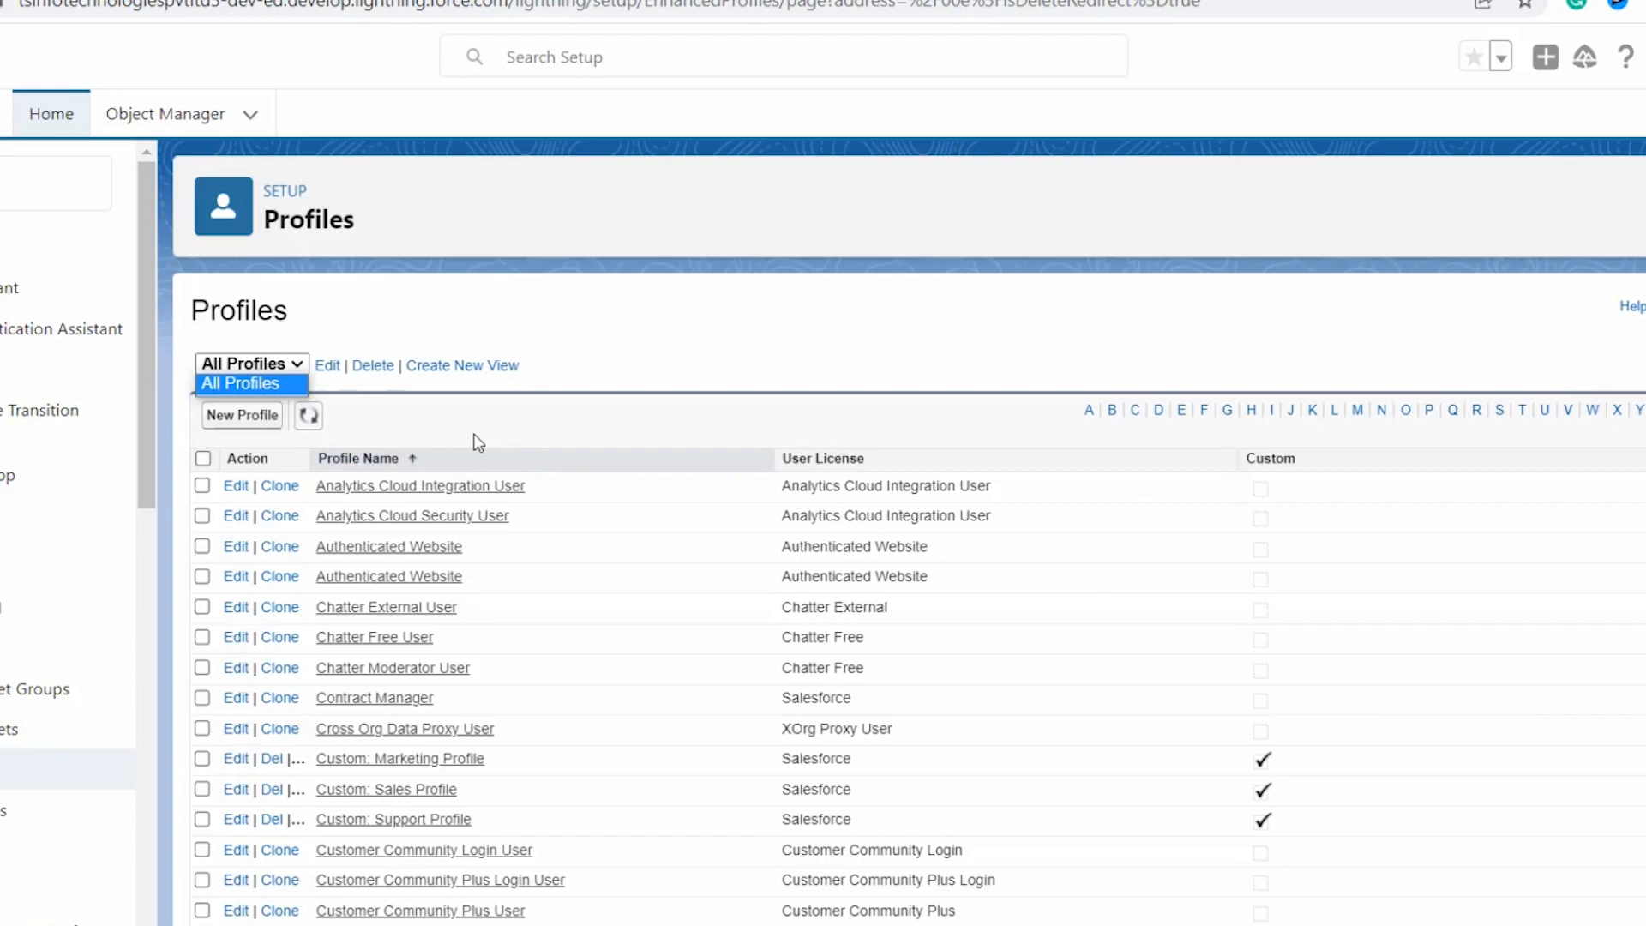
click(659, 360)
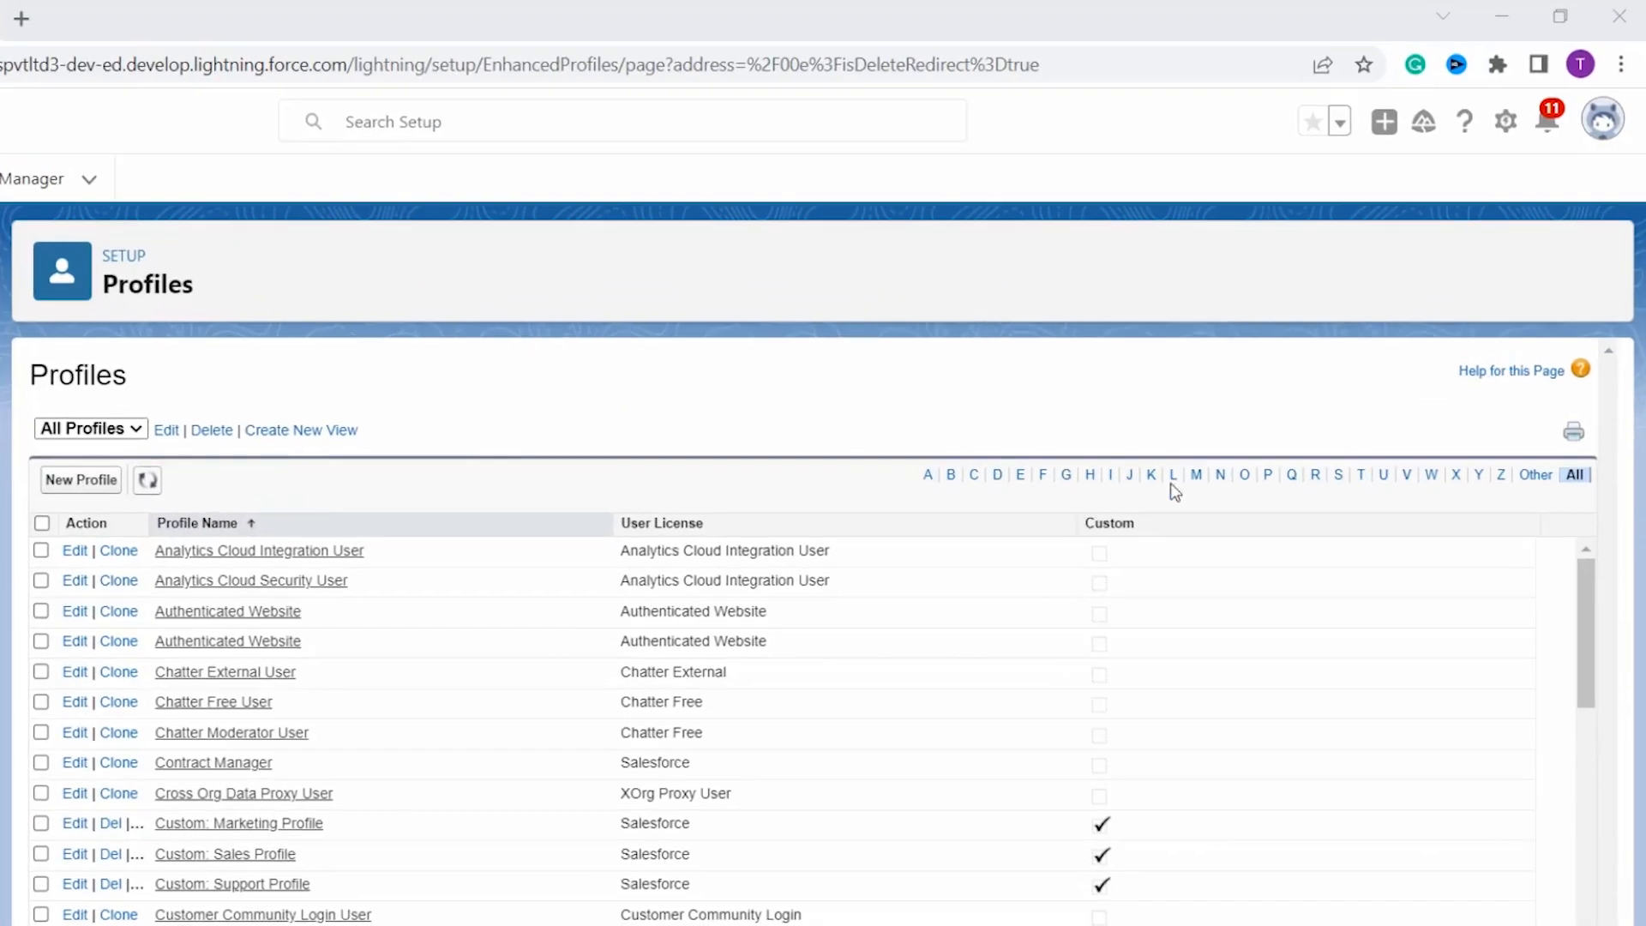
Step: Switch to Salesforce Classic and open the Profiles page in Setup
click(1605, 137)
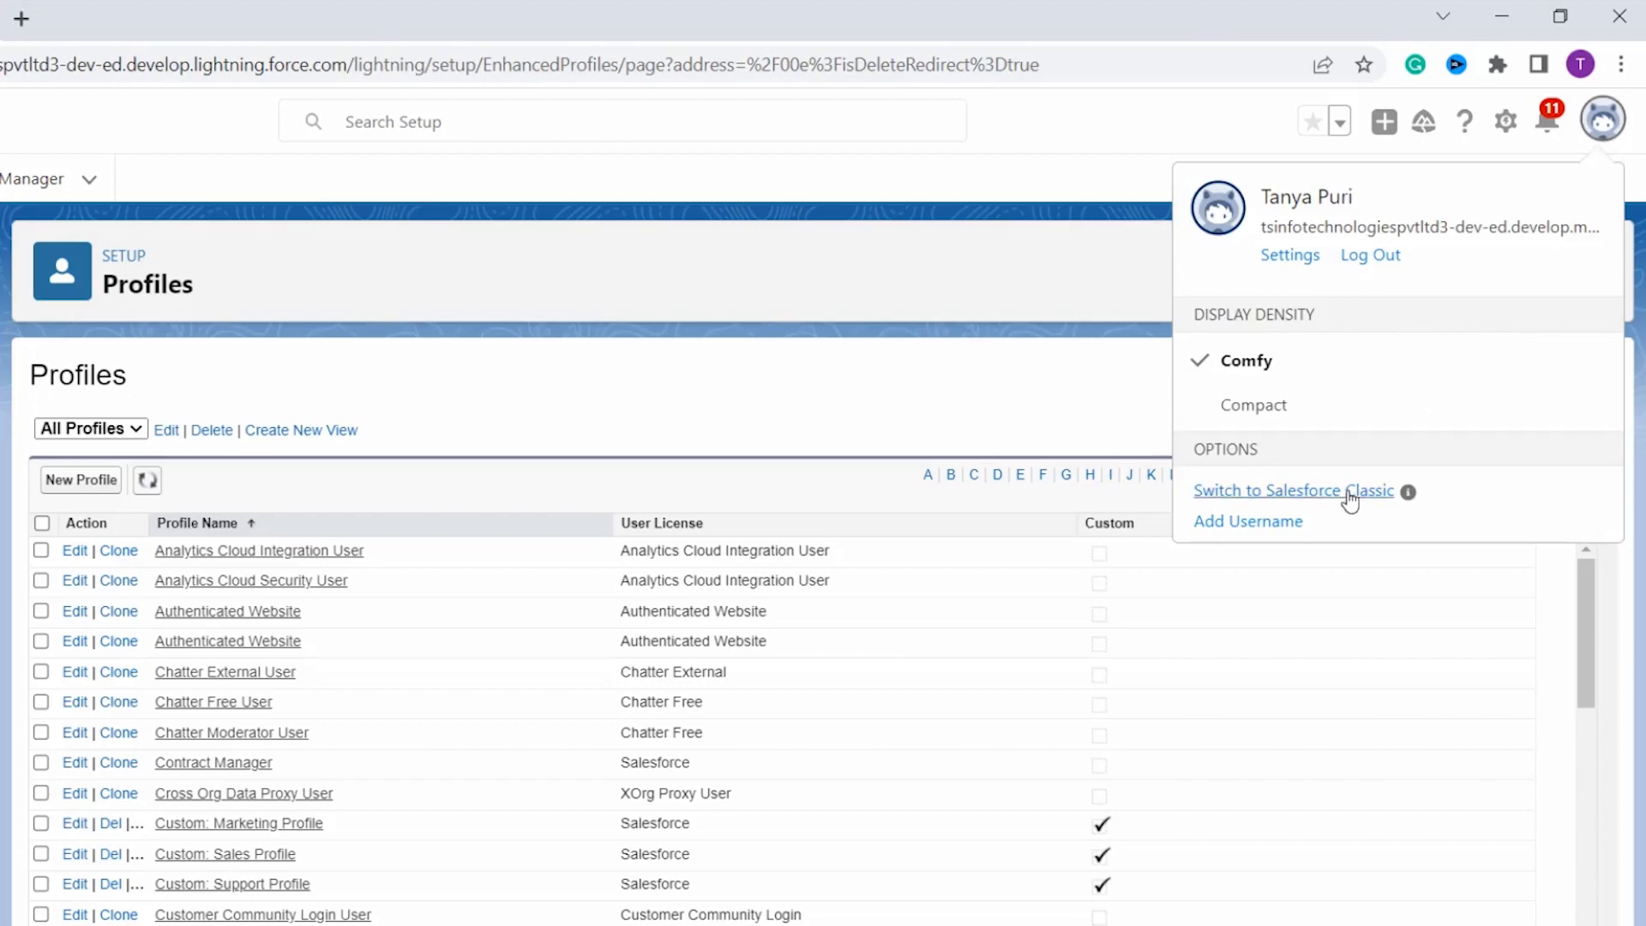
click(1350, 500)
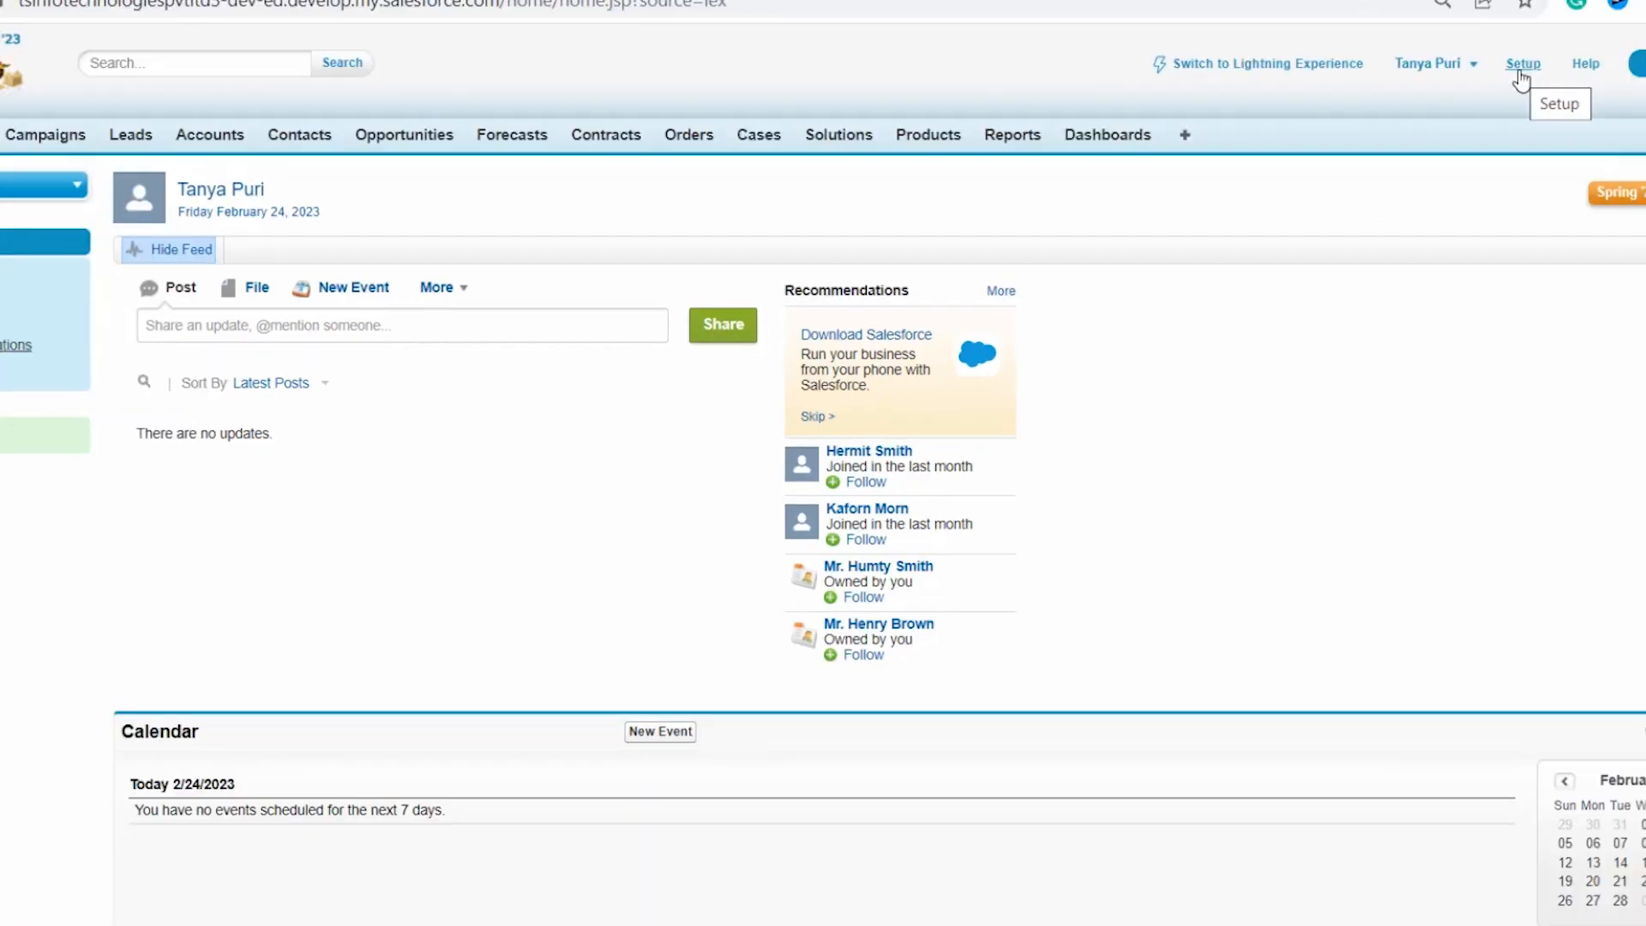
click(1521, 72)
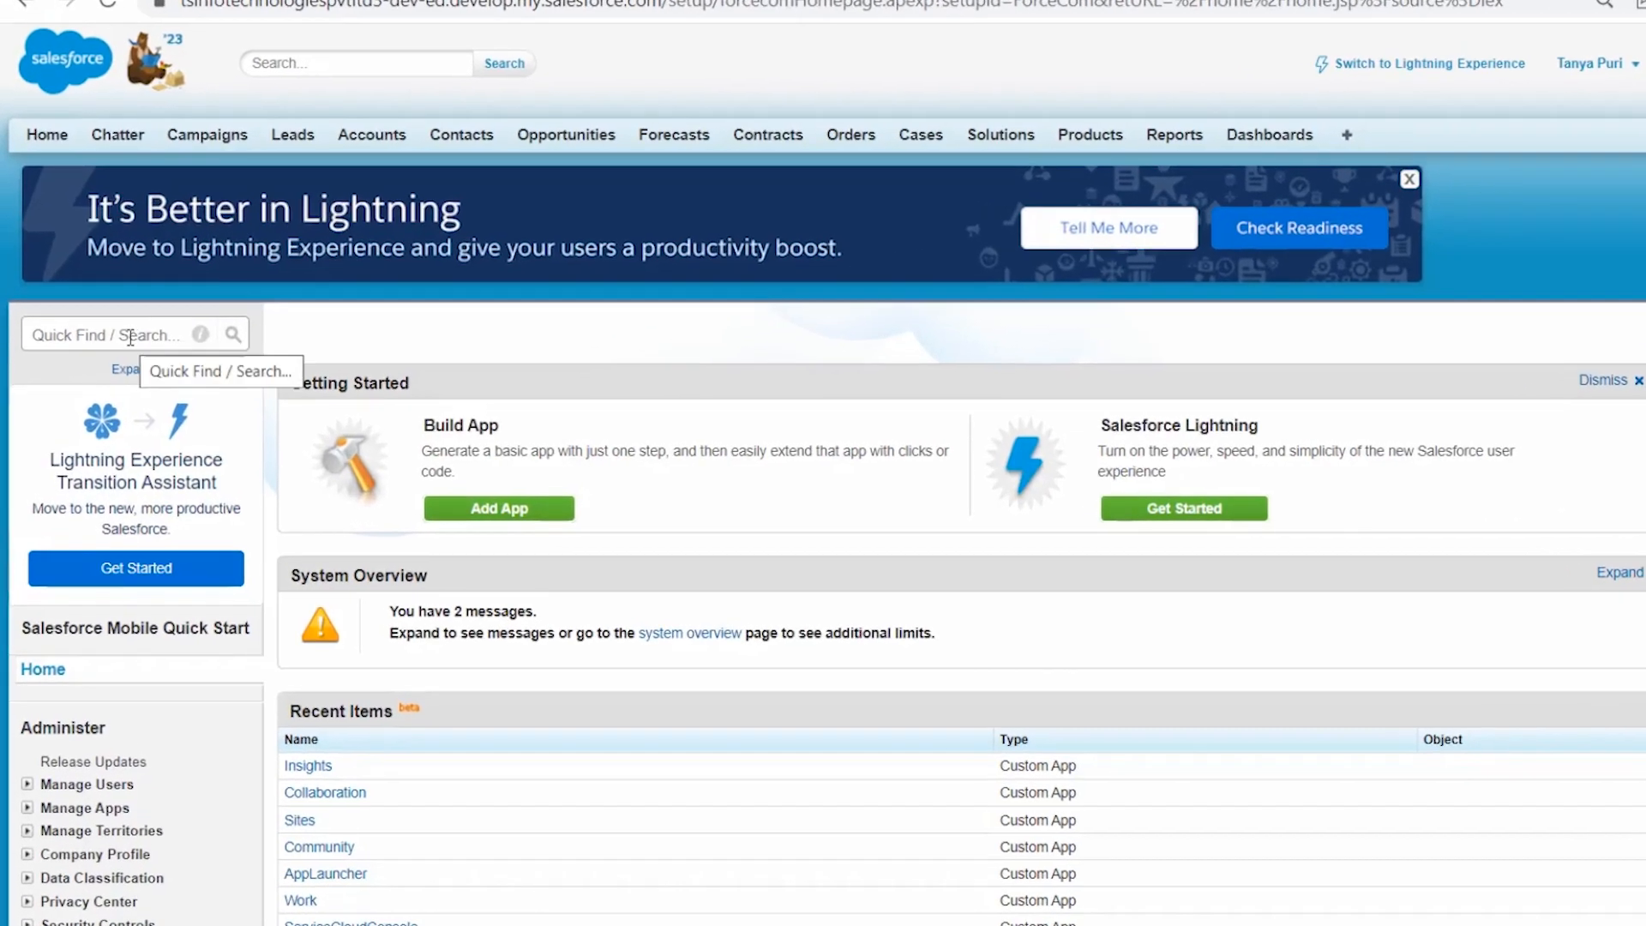
click(130, 335)
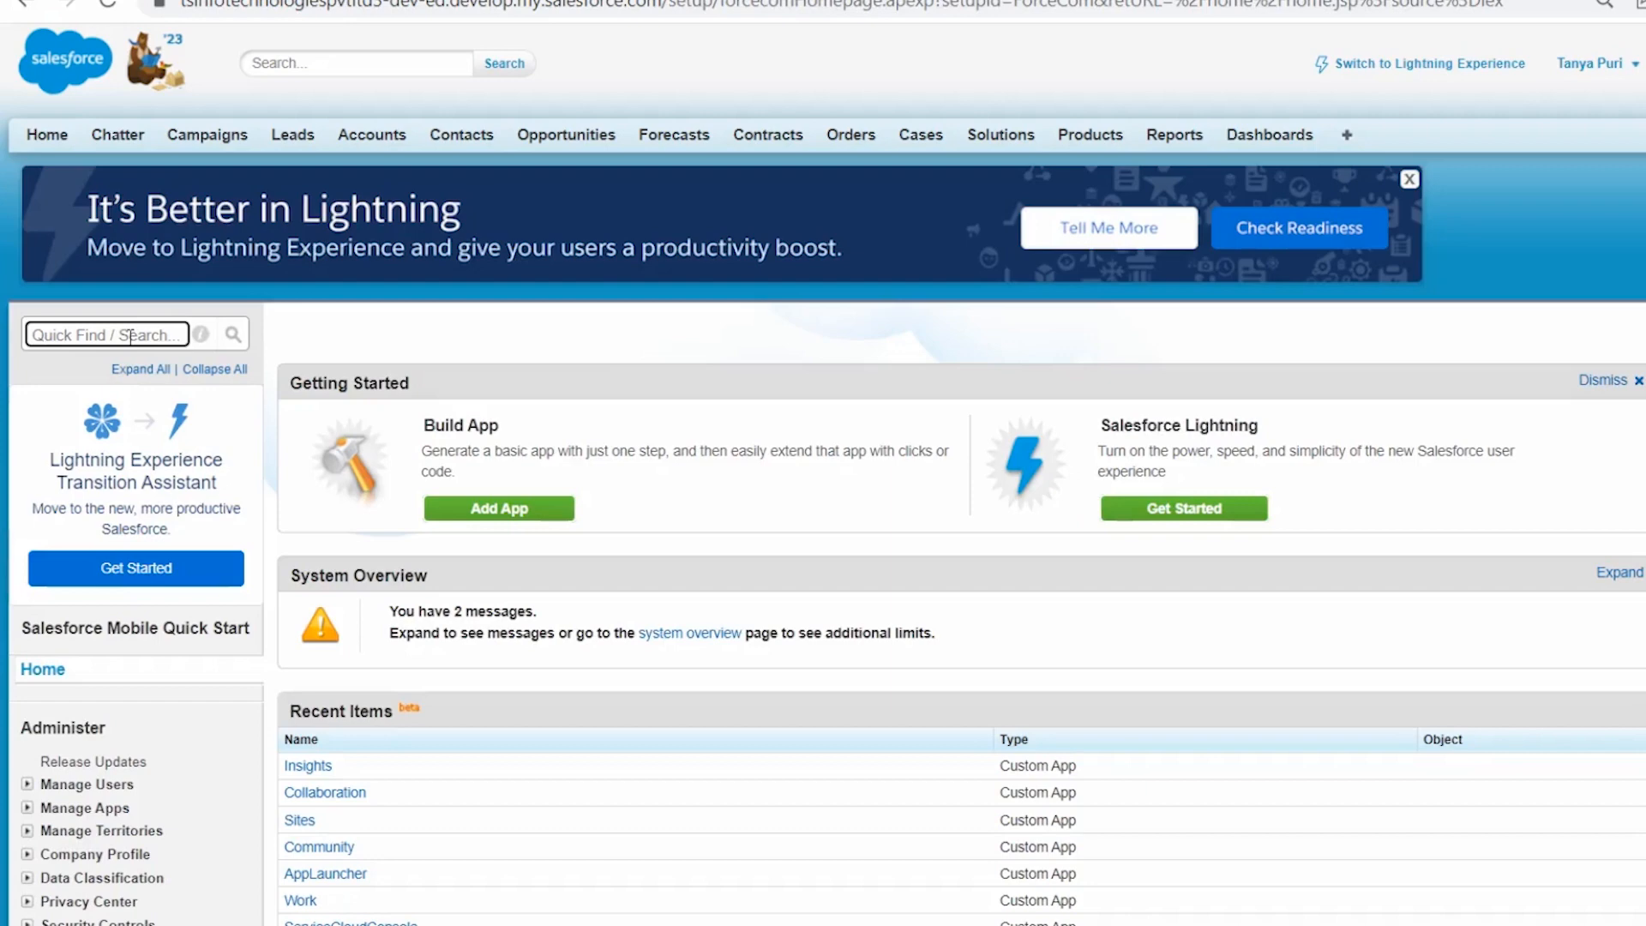
text(Profil)
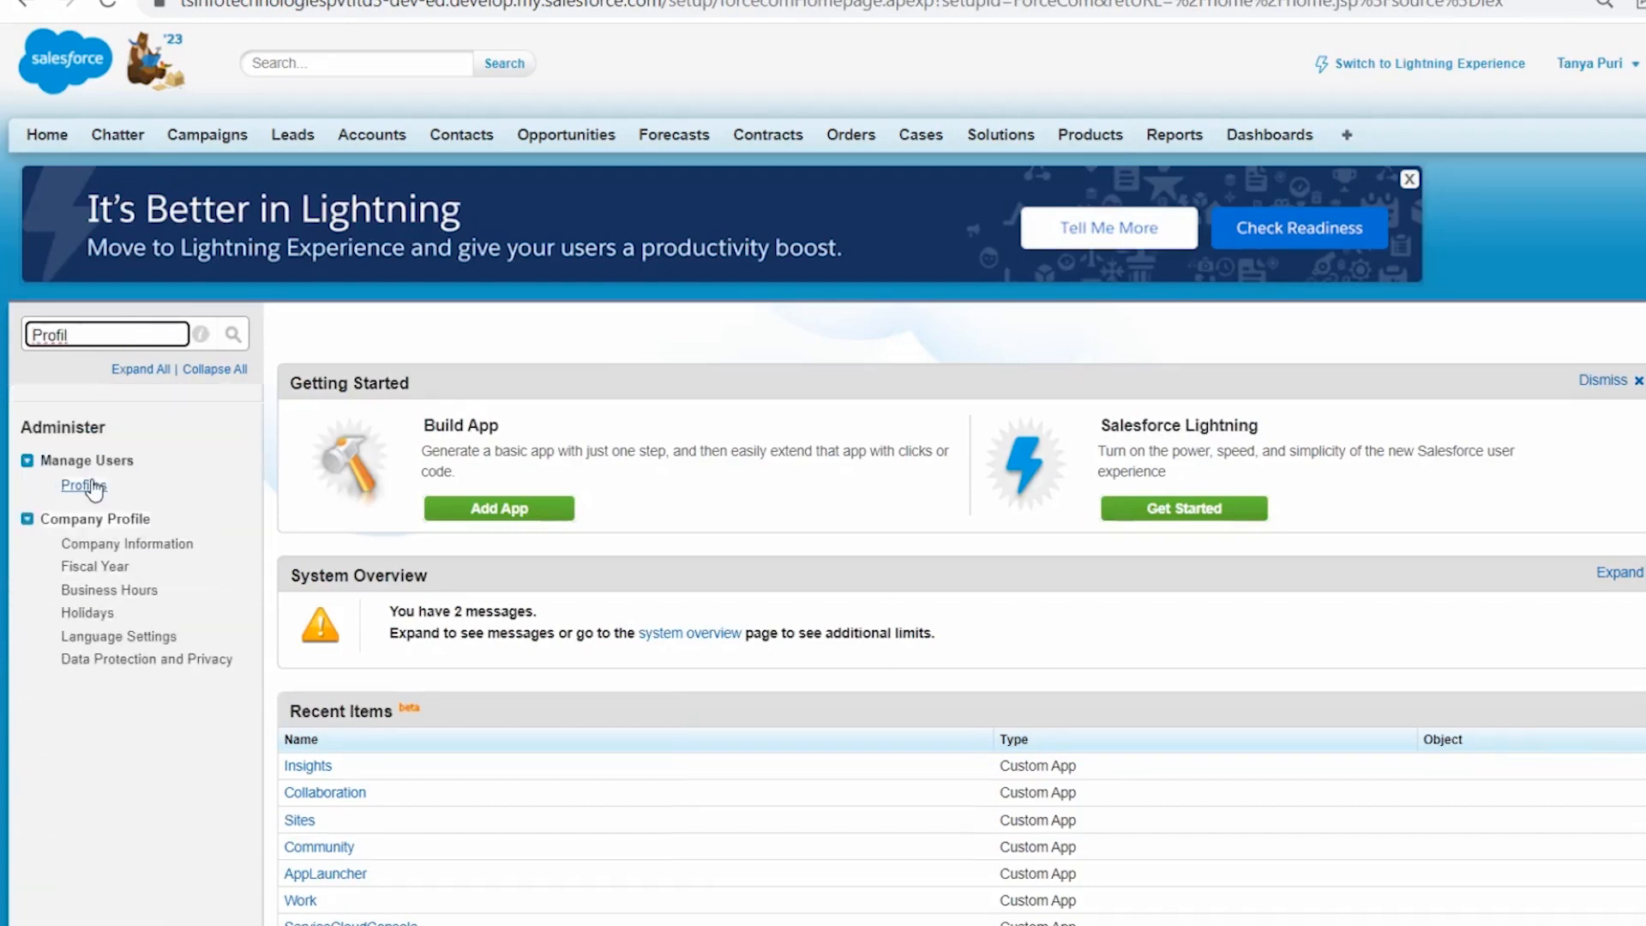
click(92, 487)
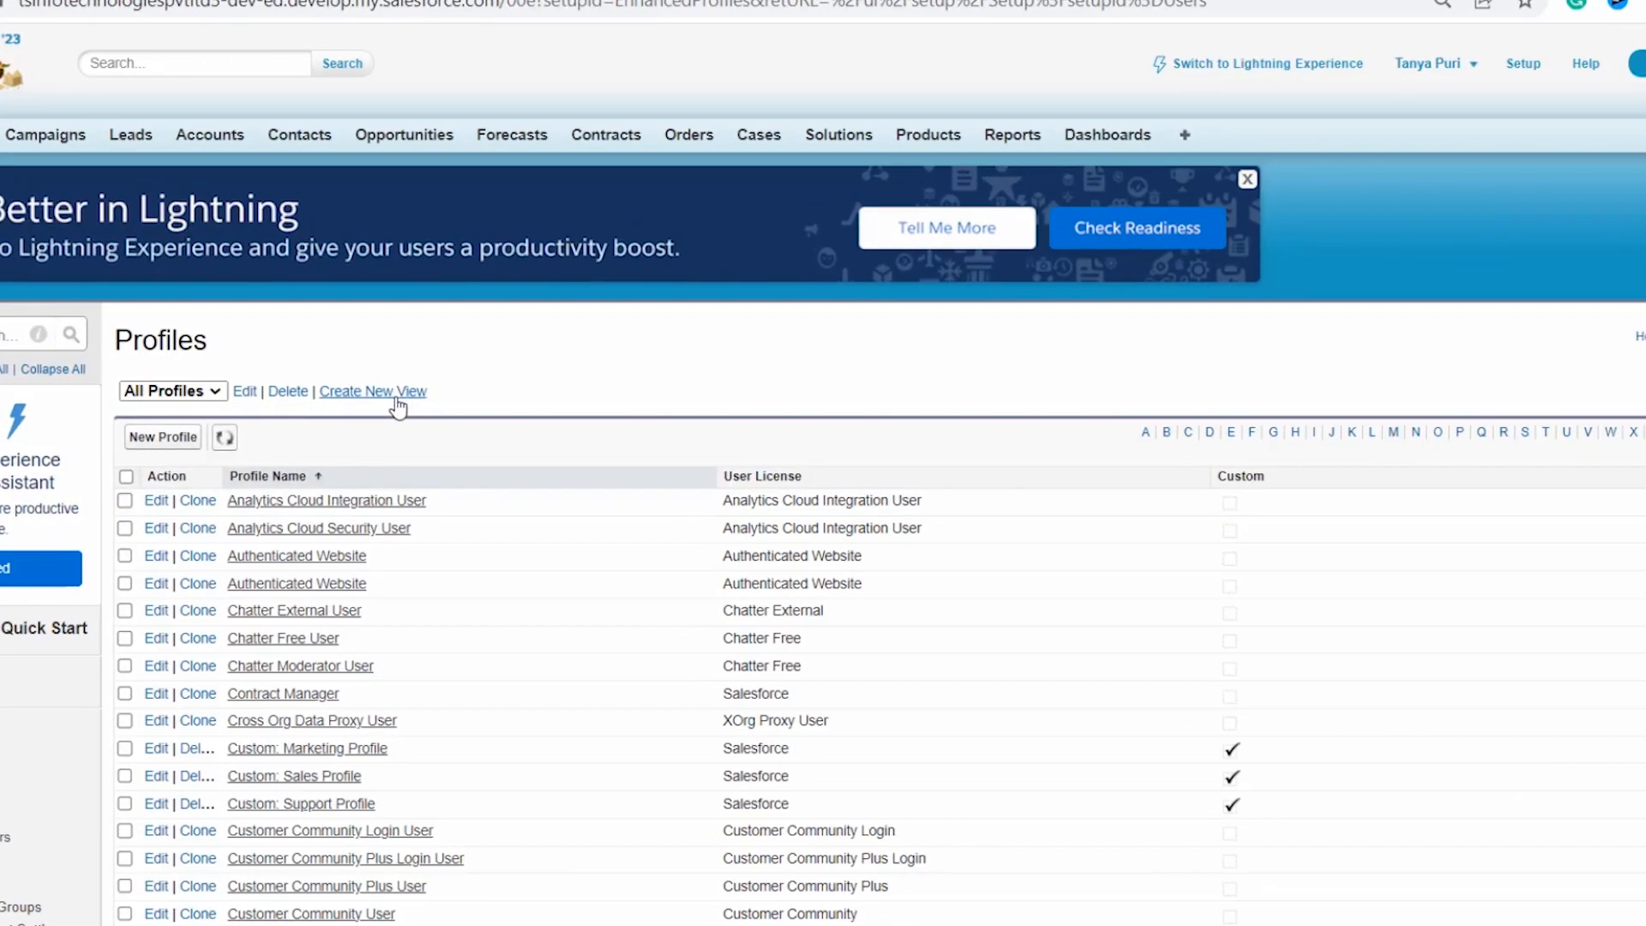
Step: Start a new profile list view and name it Transfer View
click(397, 401)
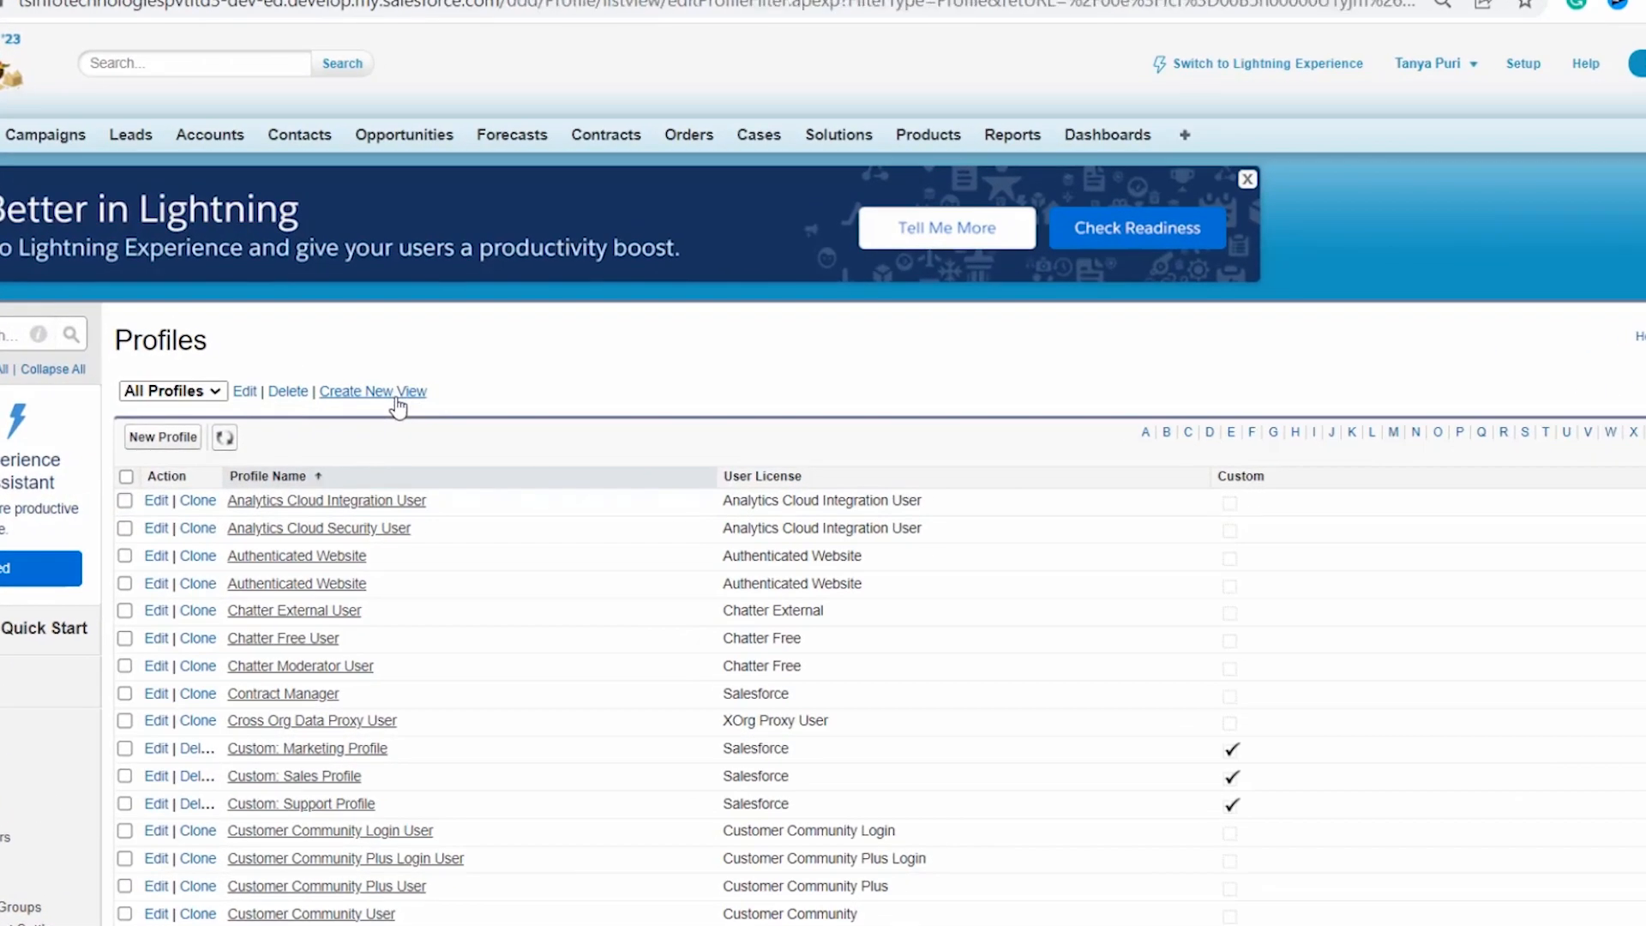
click(444, 489)
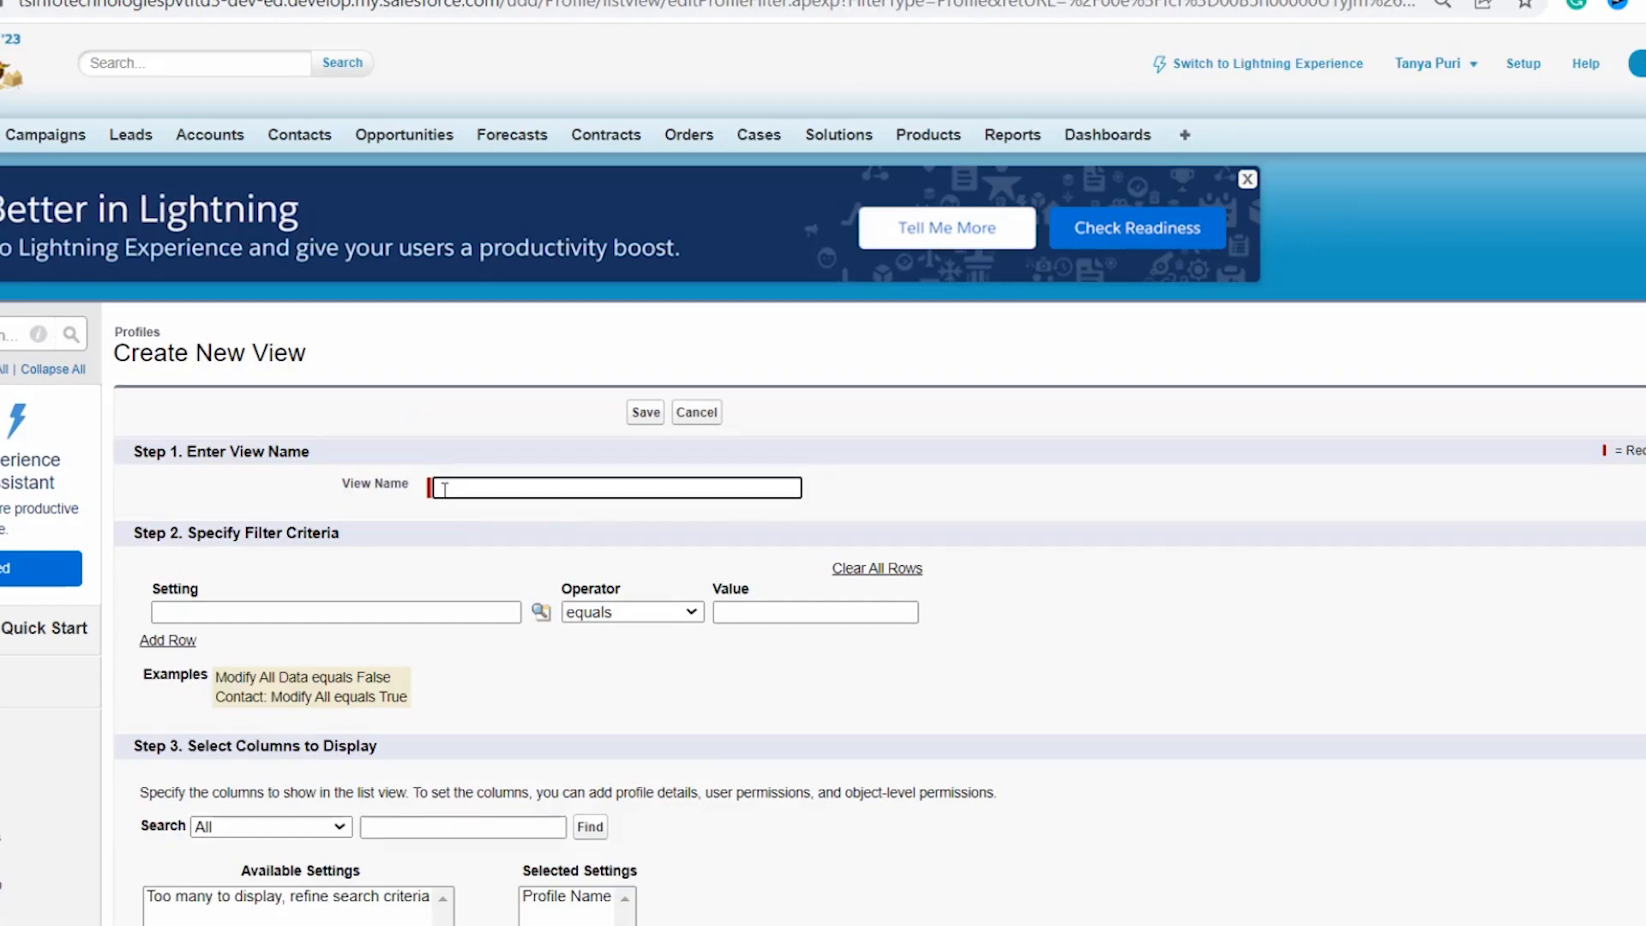
text(Transfer View)
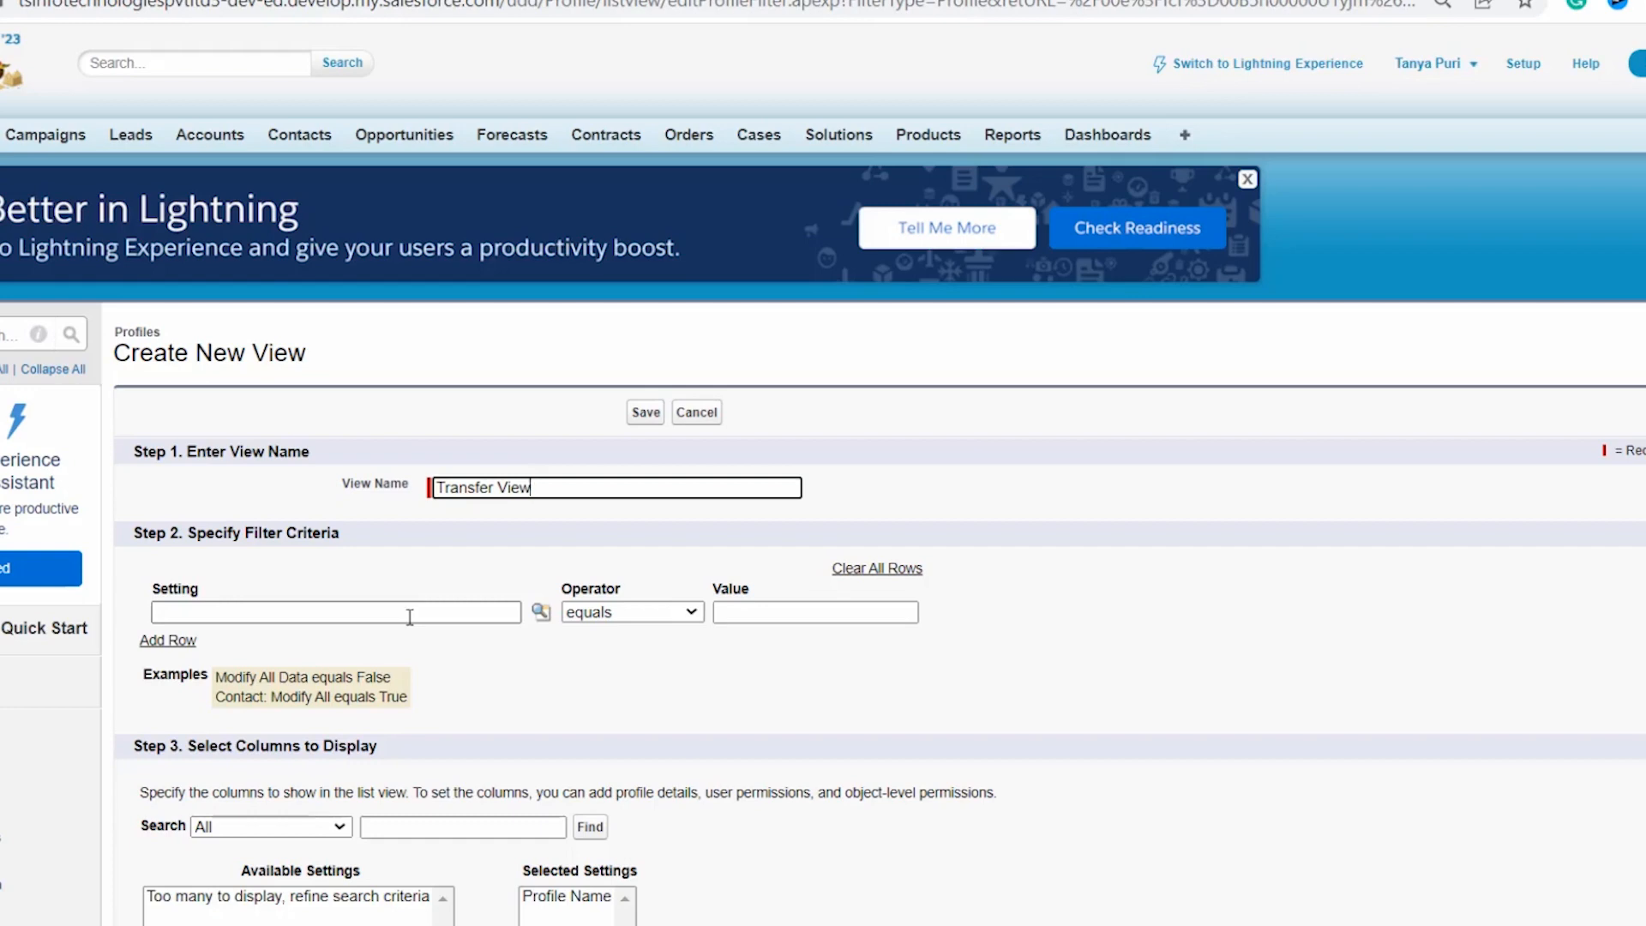
click(582, 519)
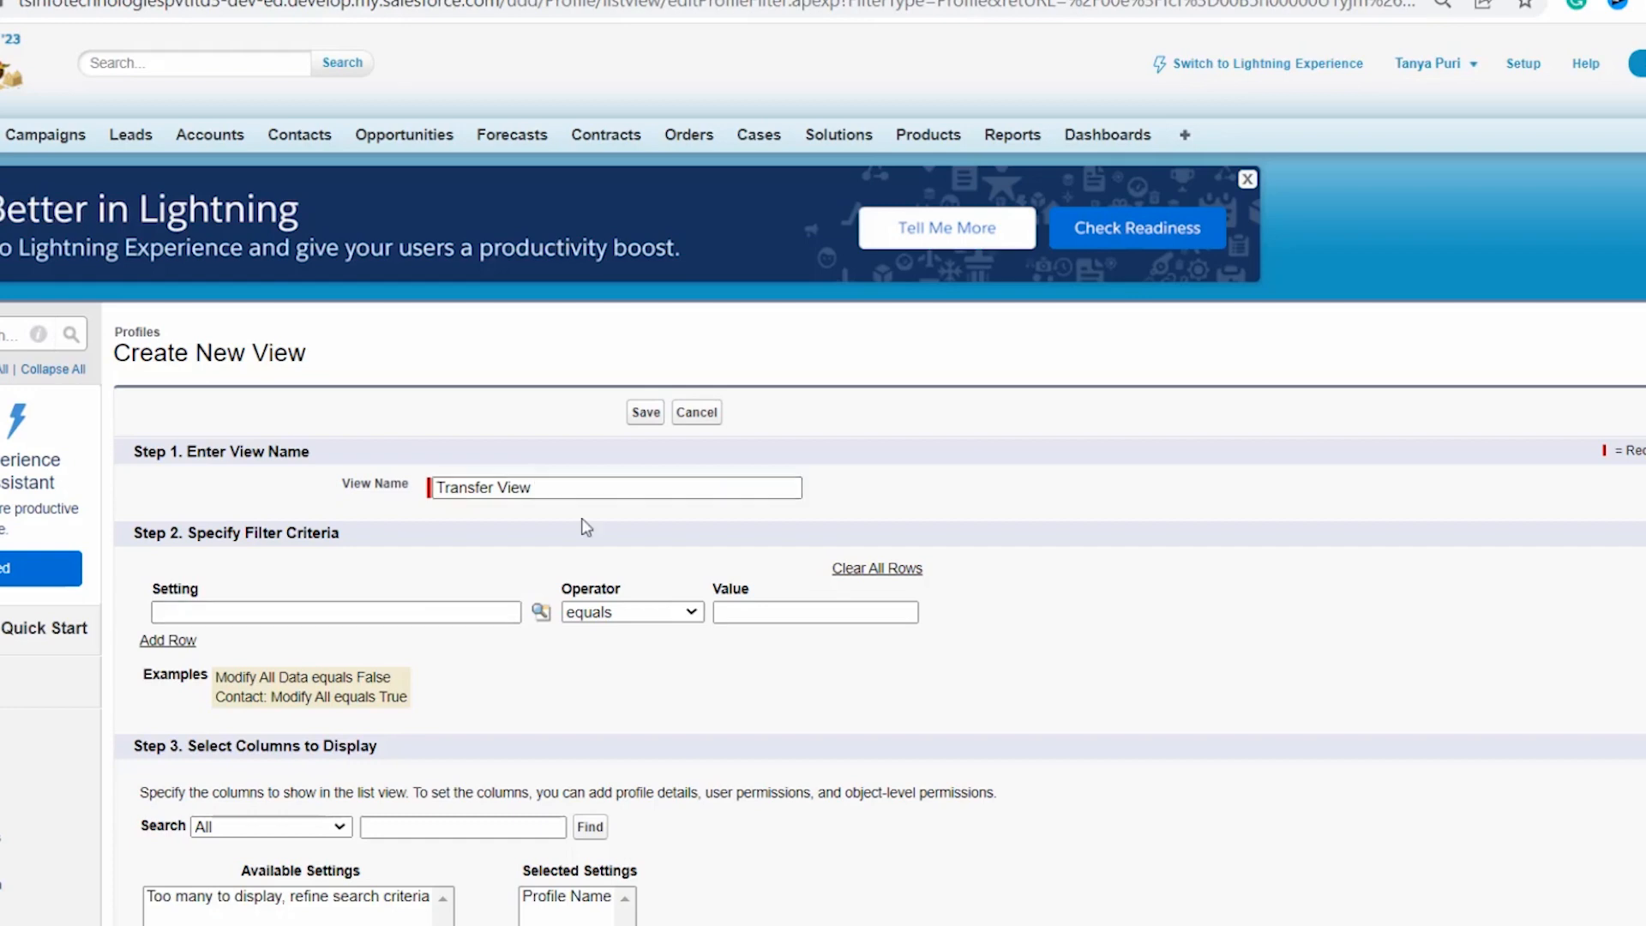
Step: Add the user permission Transfer Cases equals True as the first filter criterion of the view
click(542, 615)
click(570, 430)
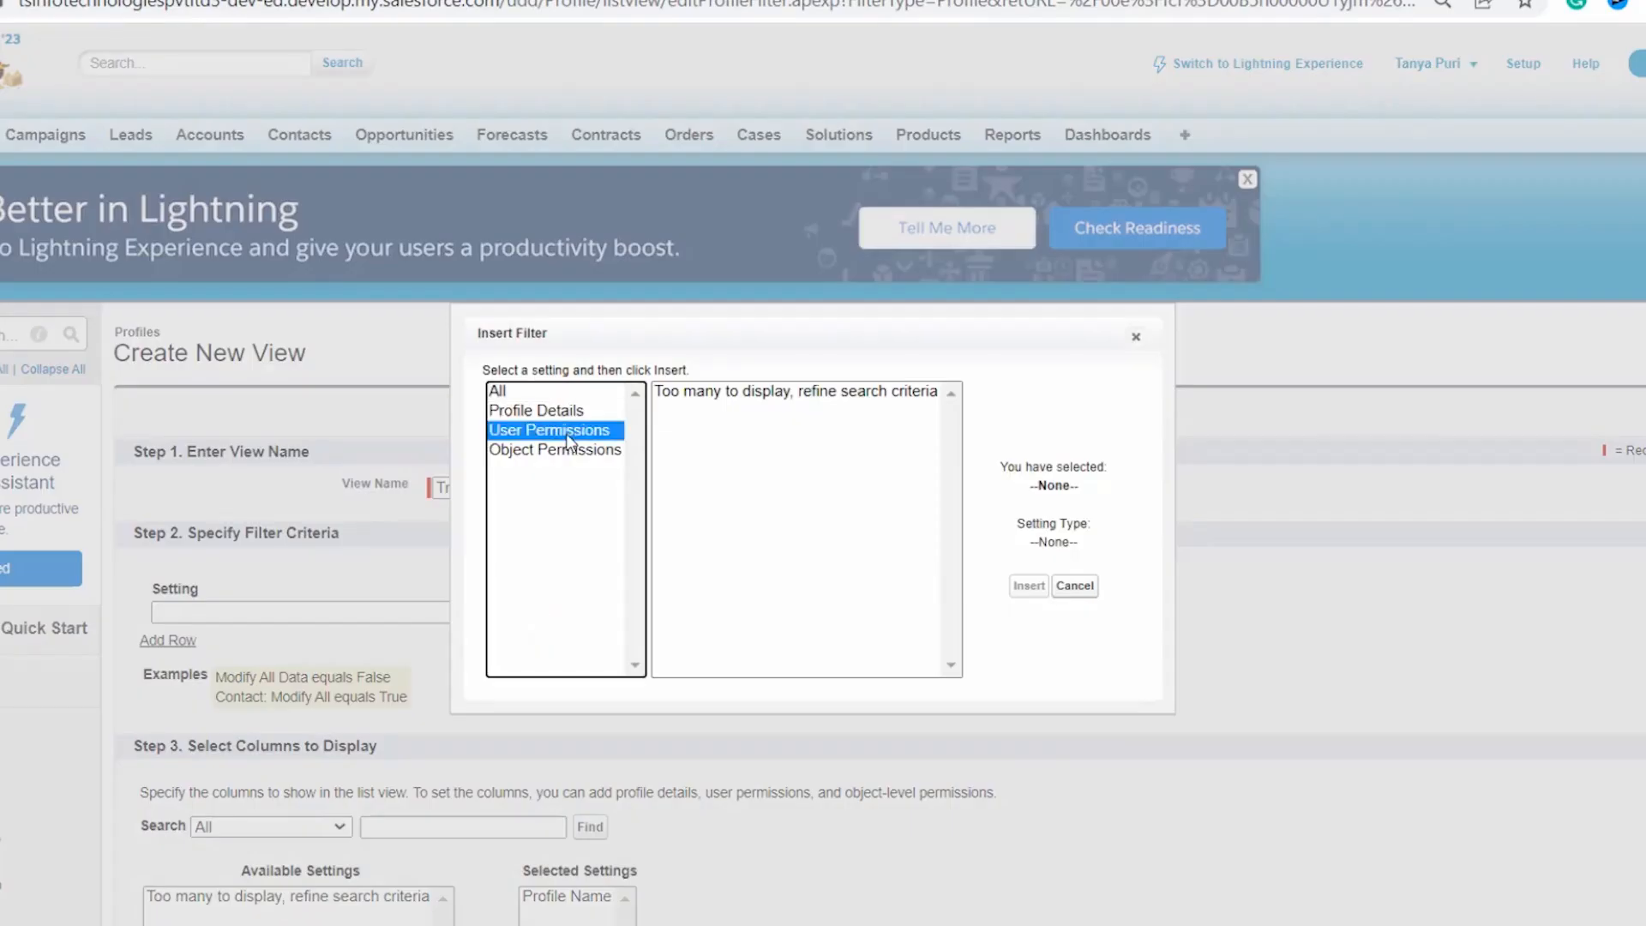
scroll(800, 568, down, 15)
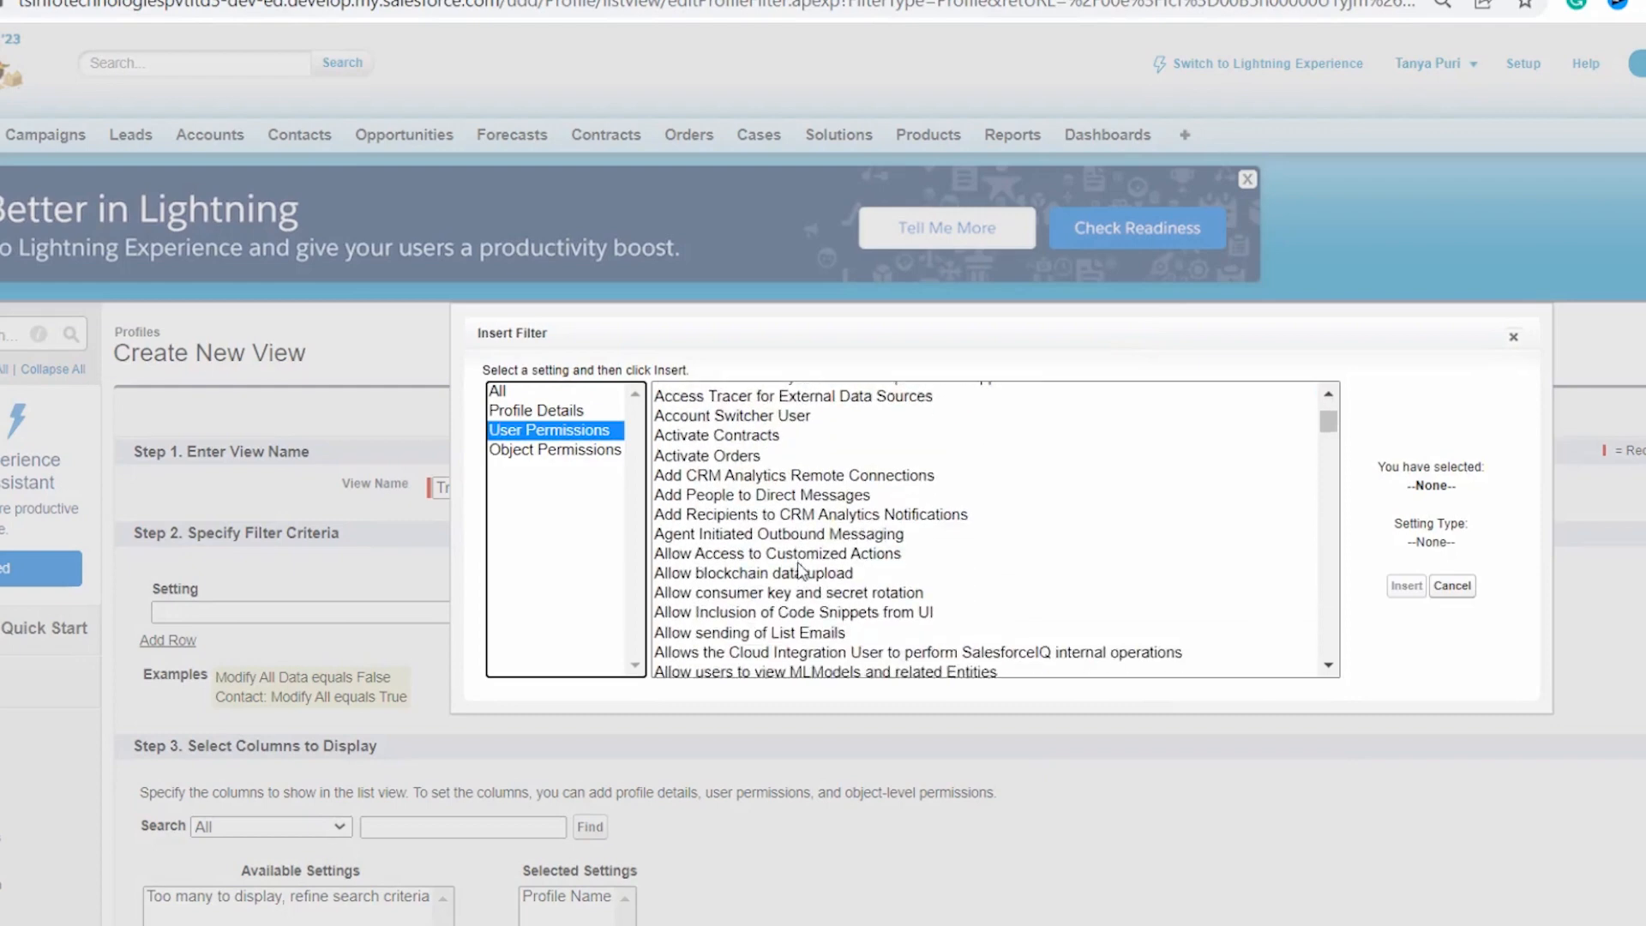
scroll(798, 568, down, 18)
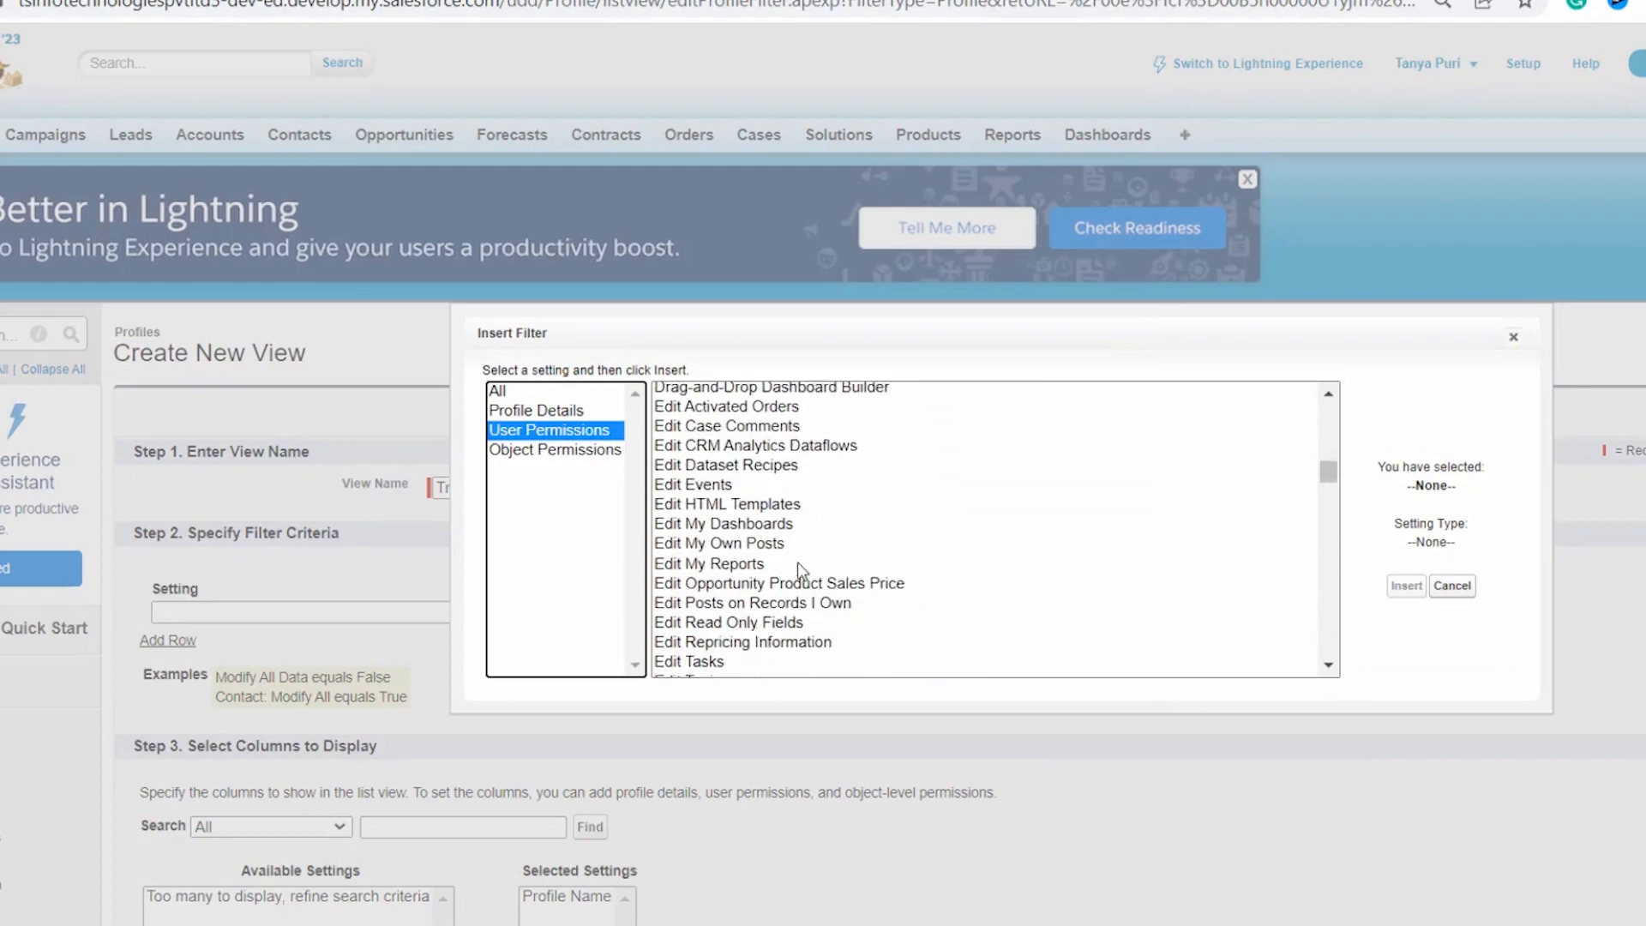
scroll(799, 568, down, 20)
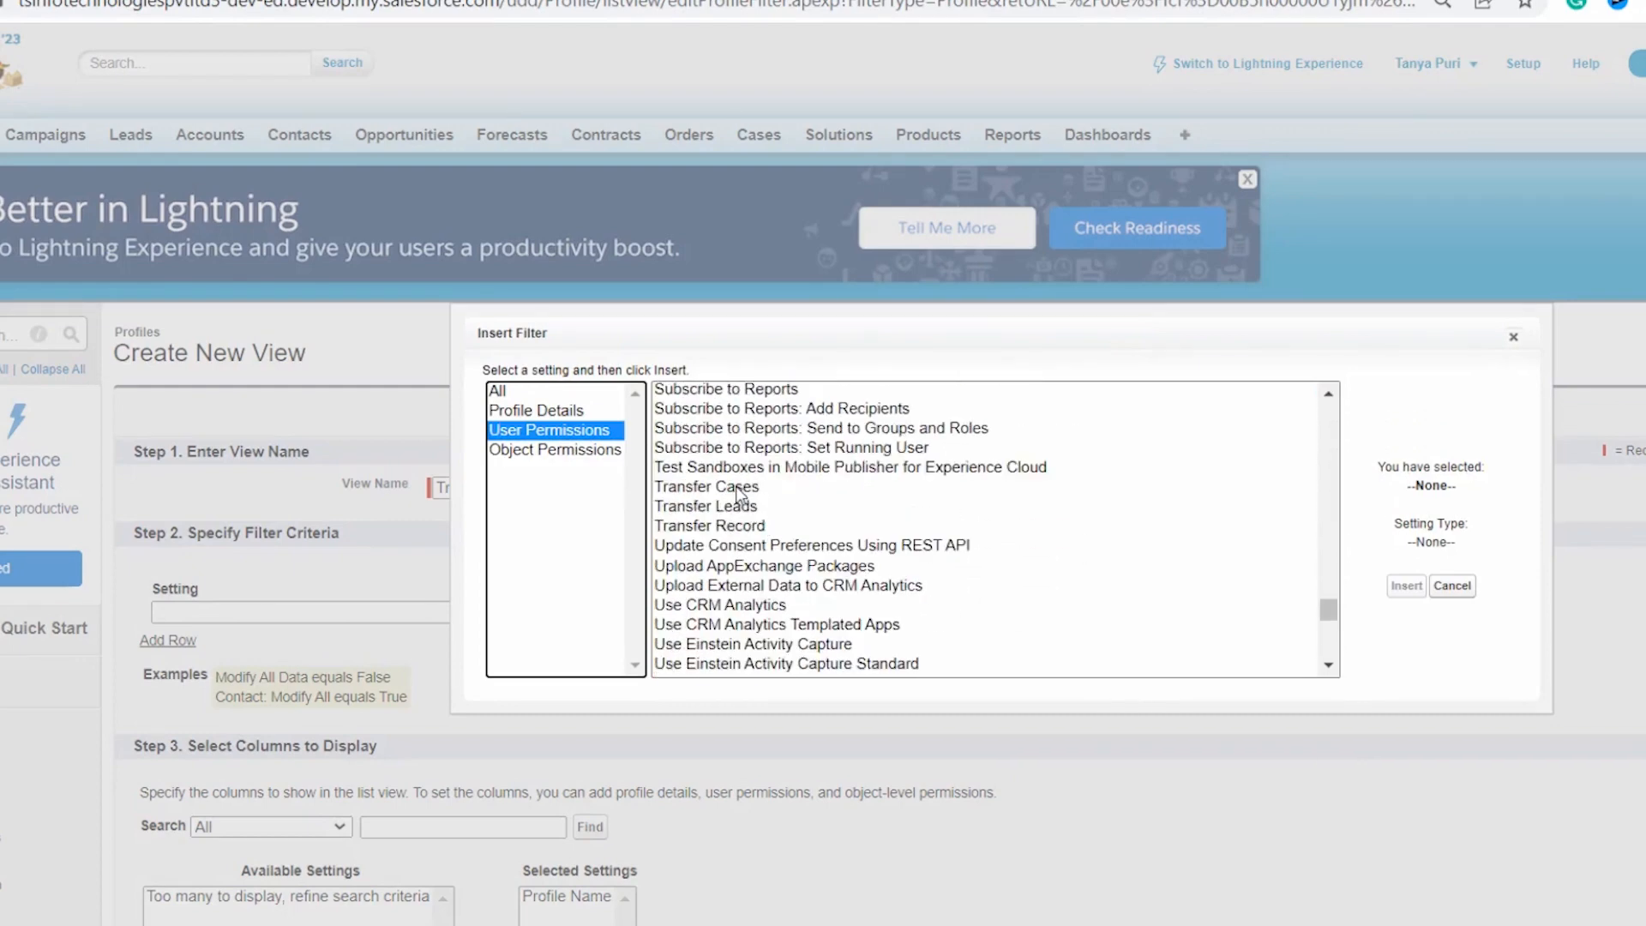
click(737, 487)
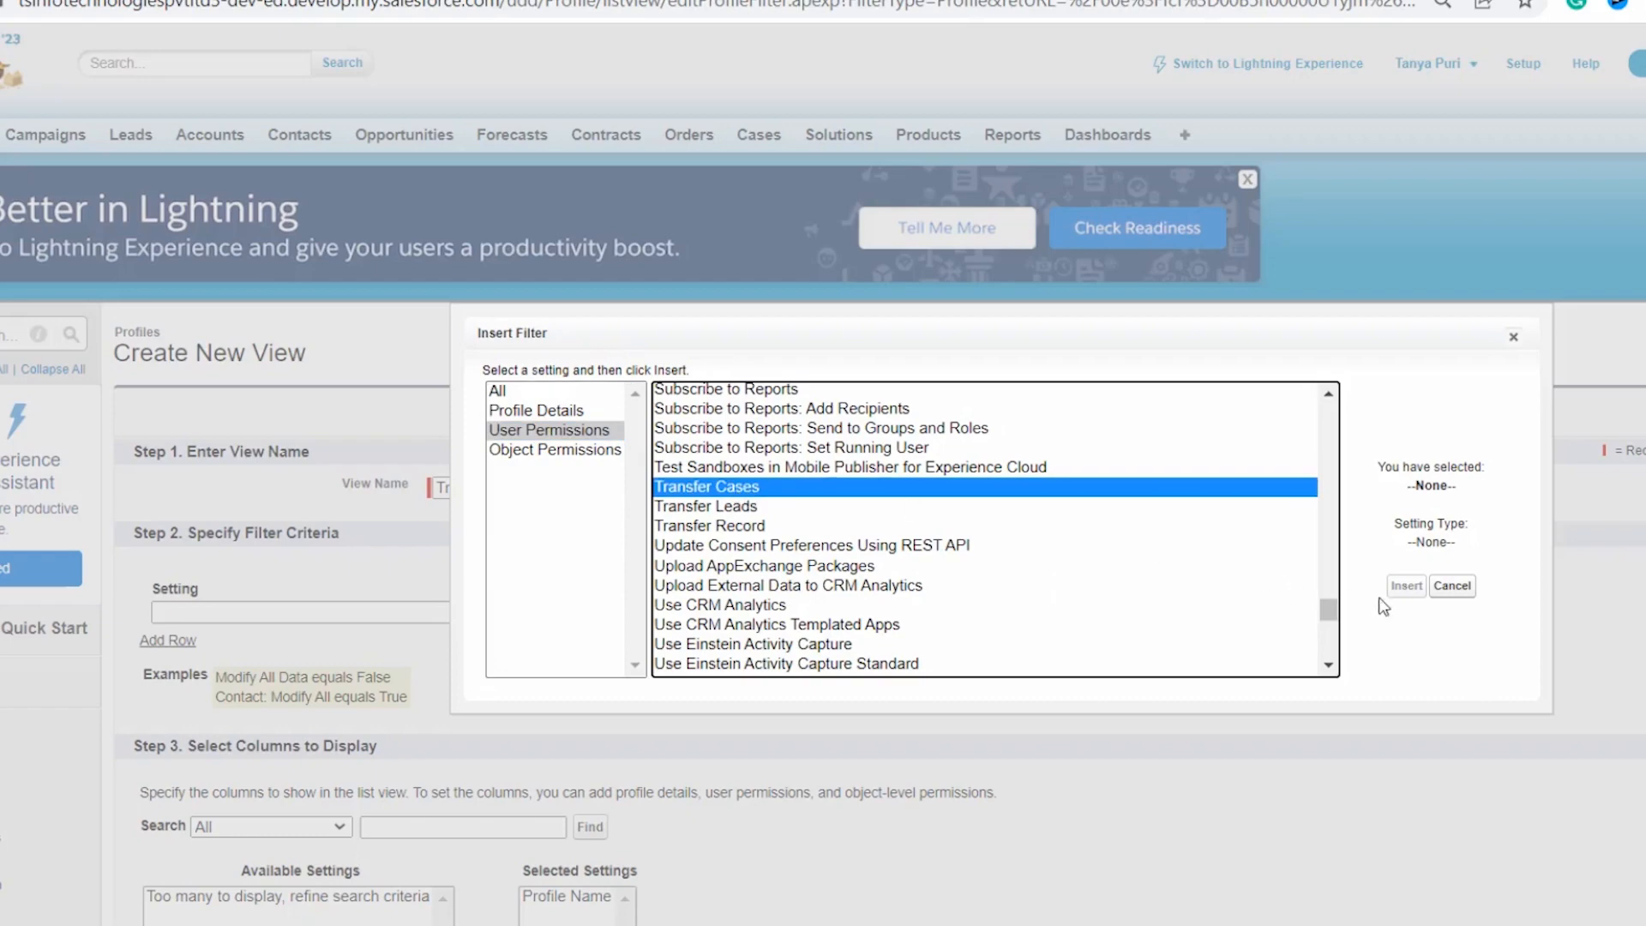
click(1405, 588)
click(1407, 588)
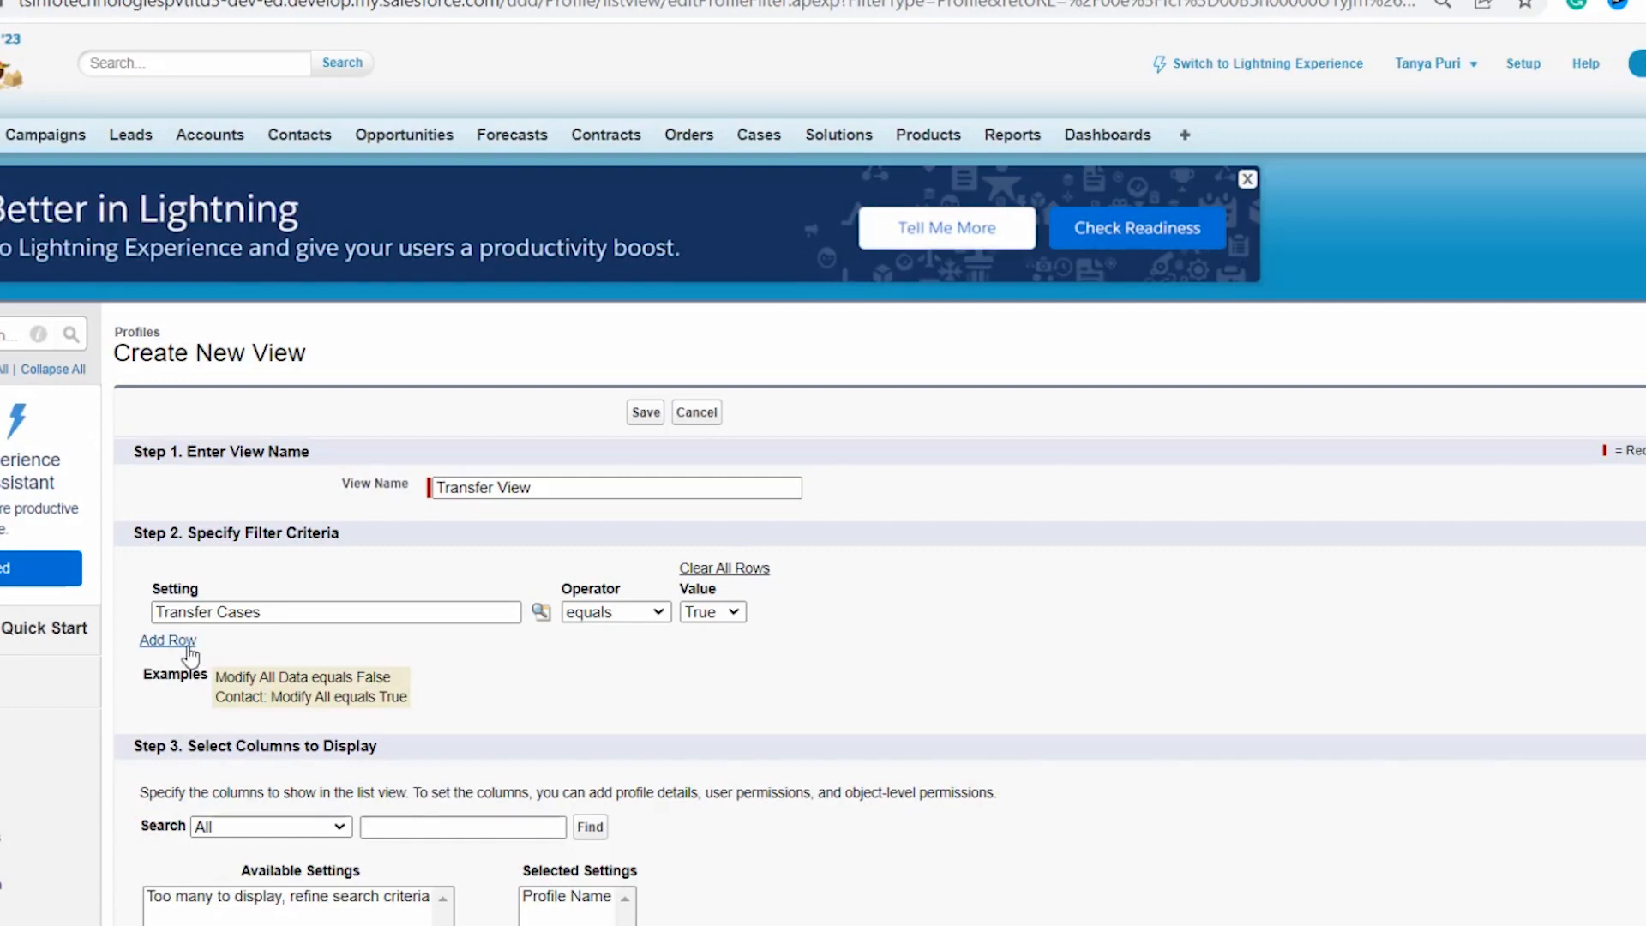
Step: Add a second filter row with the user permission Transfer Leads equals True
click(188, 647)
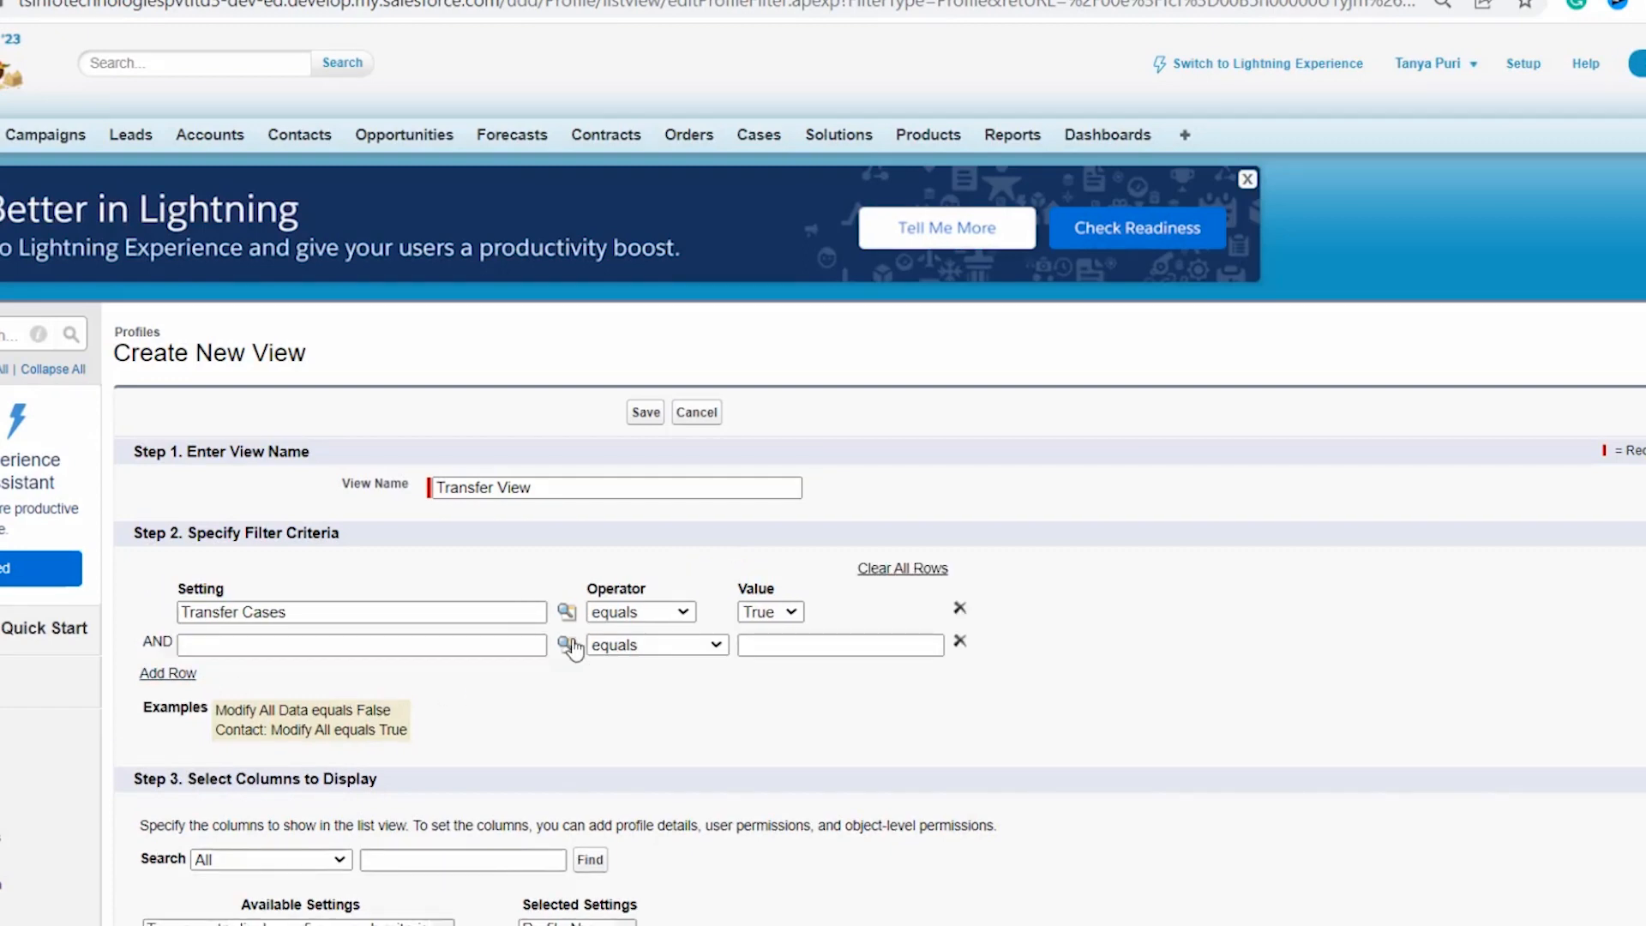
click(568, 644)
click(531, 430)
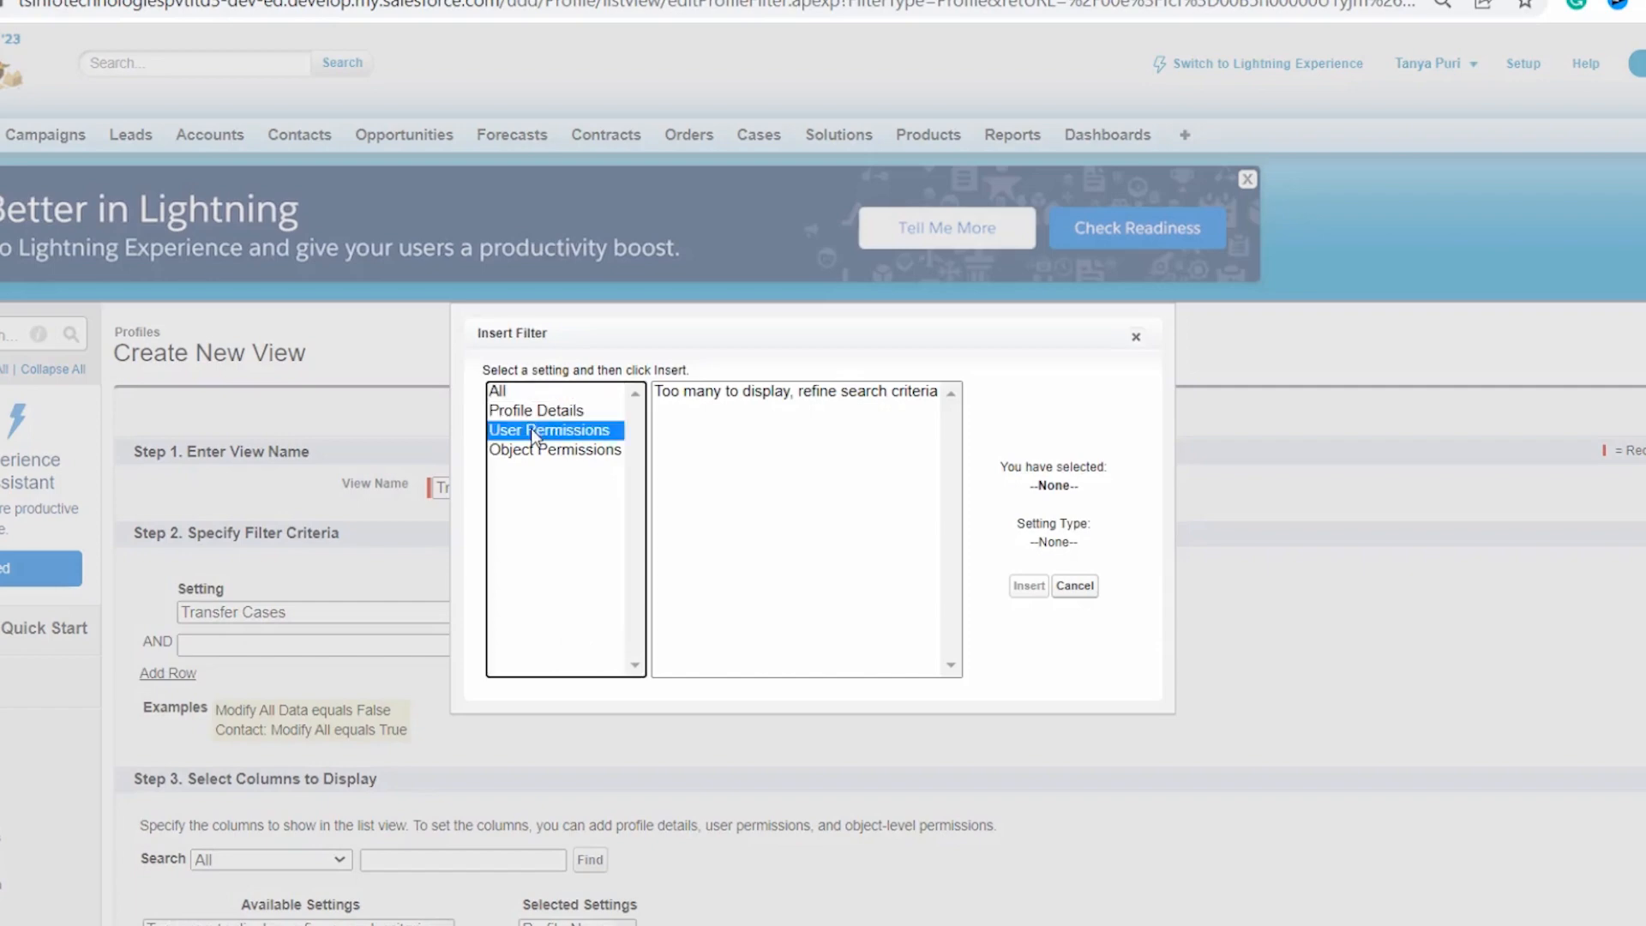
scroll(786, 587, down, 20)
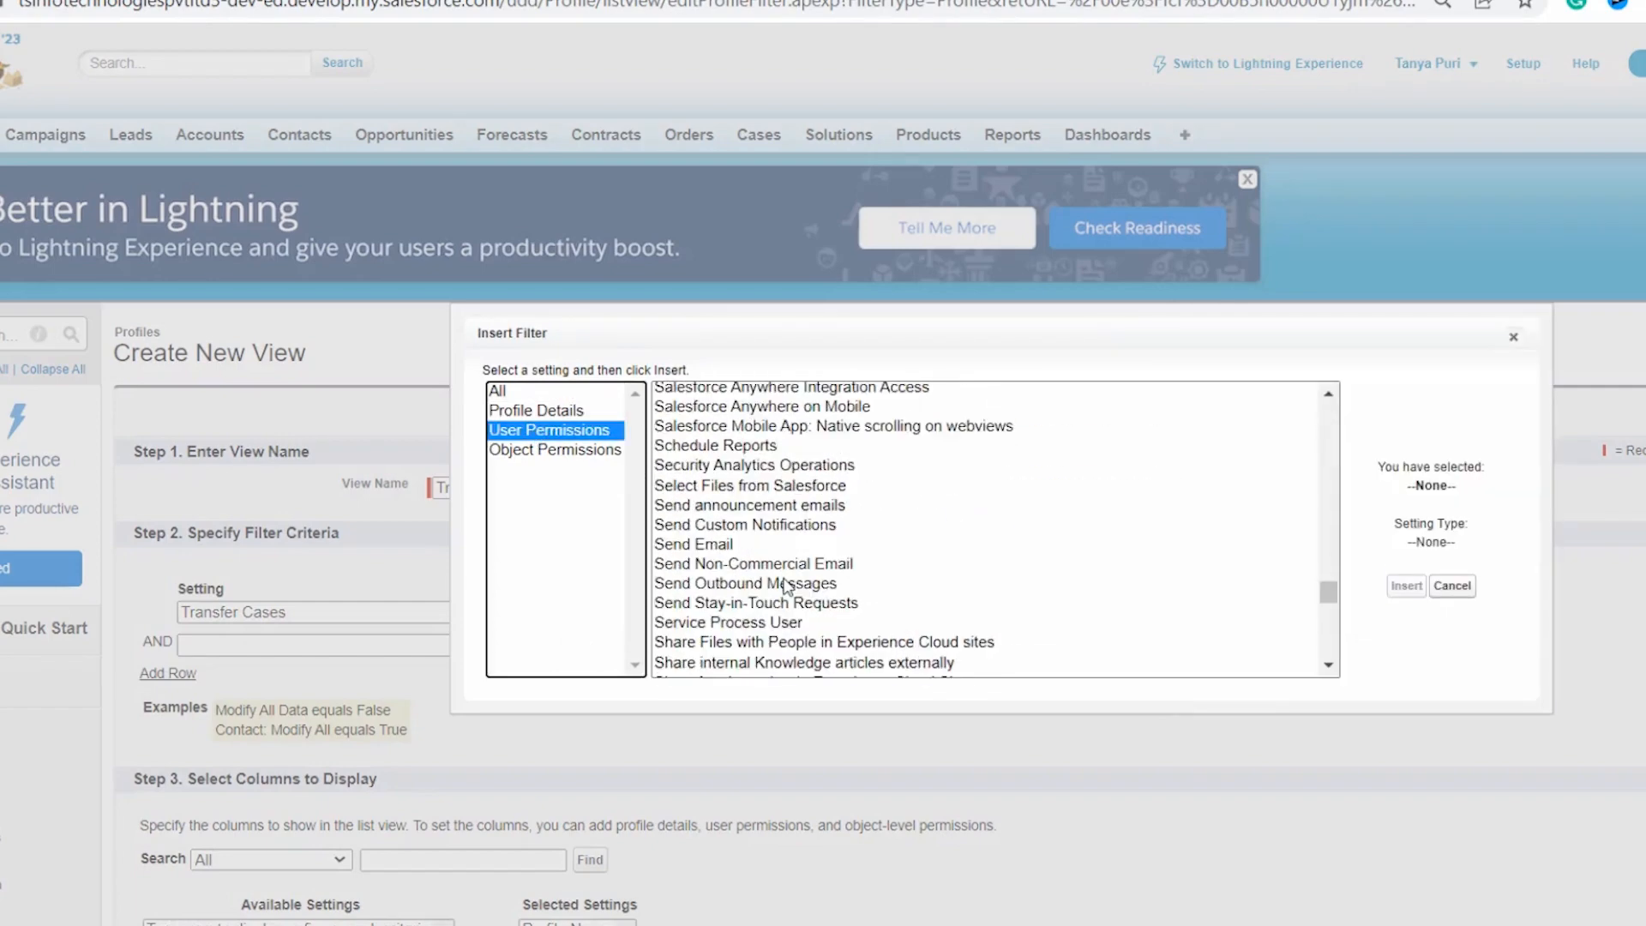
scroll(786, 587, down, 15)
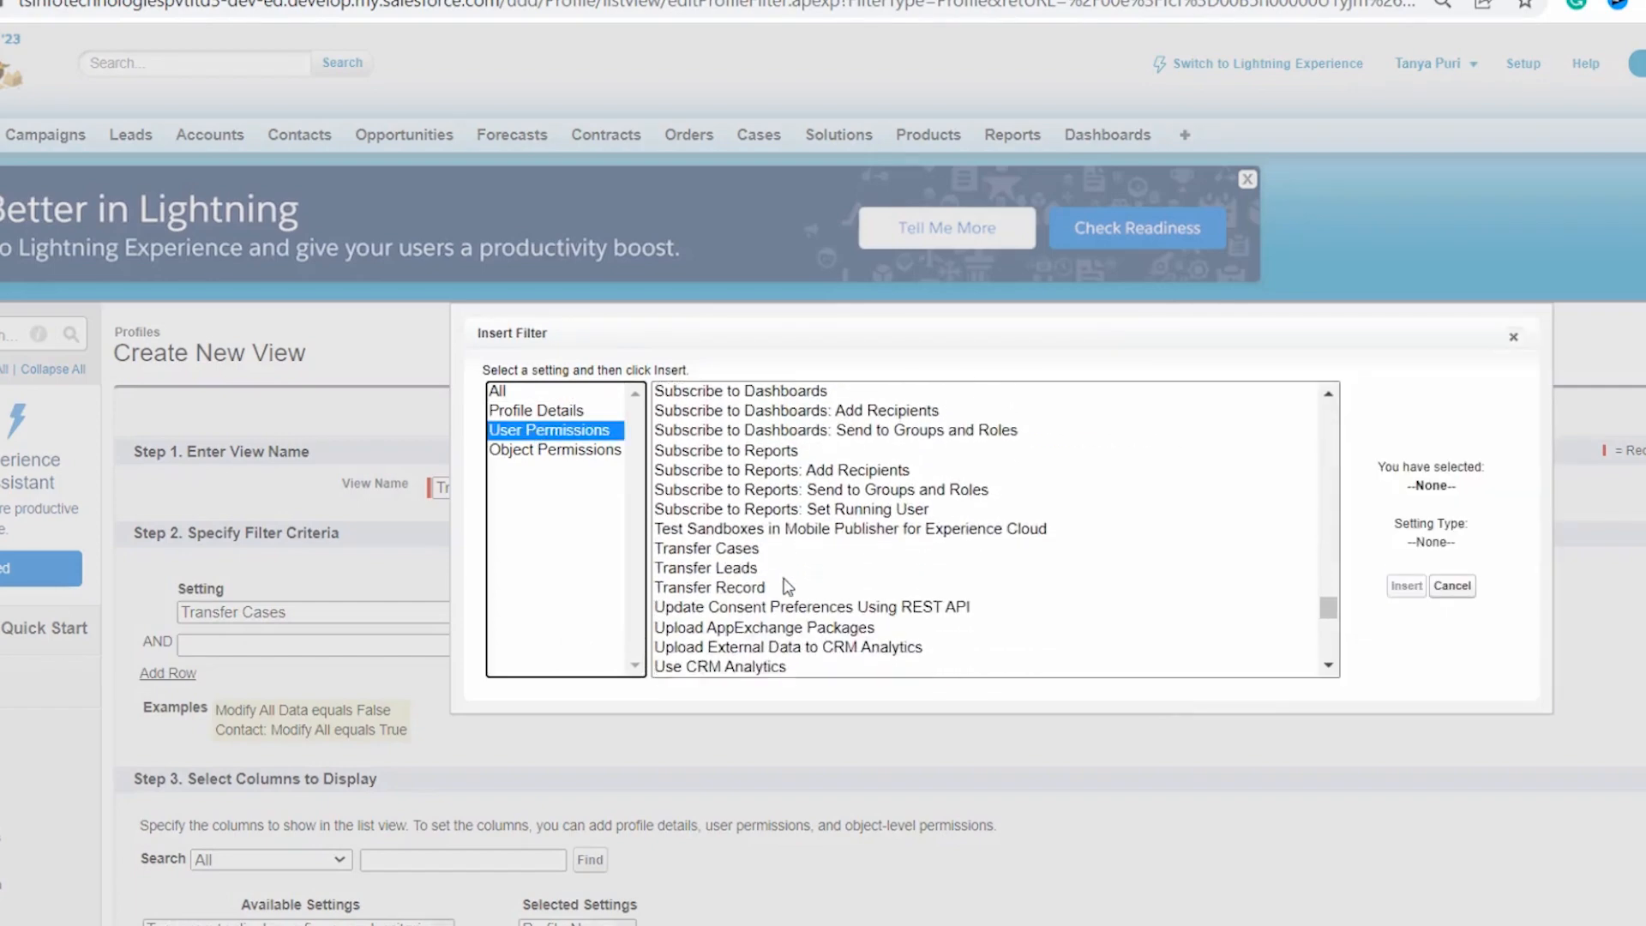
scroll(786, 587, up, 3)
click(750, 510)
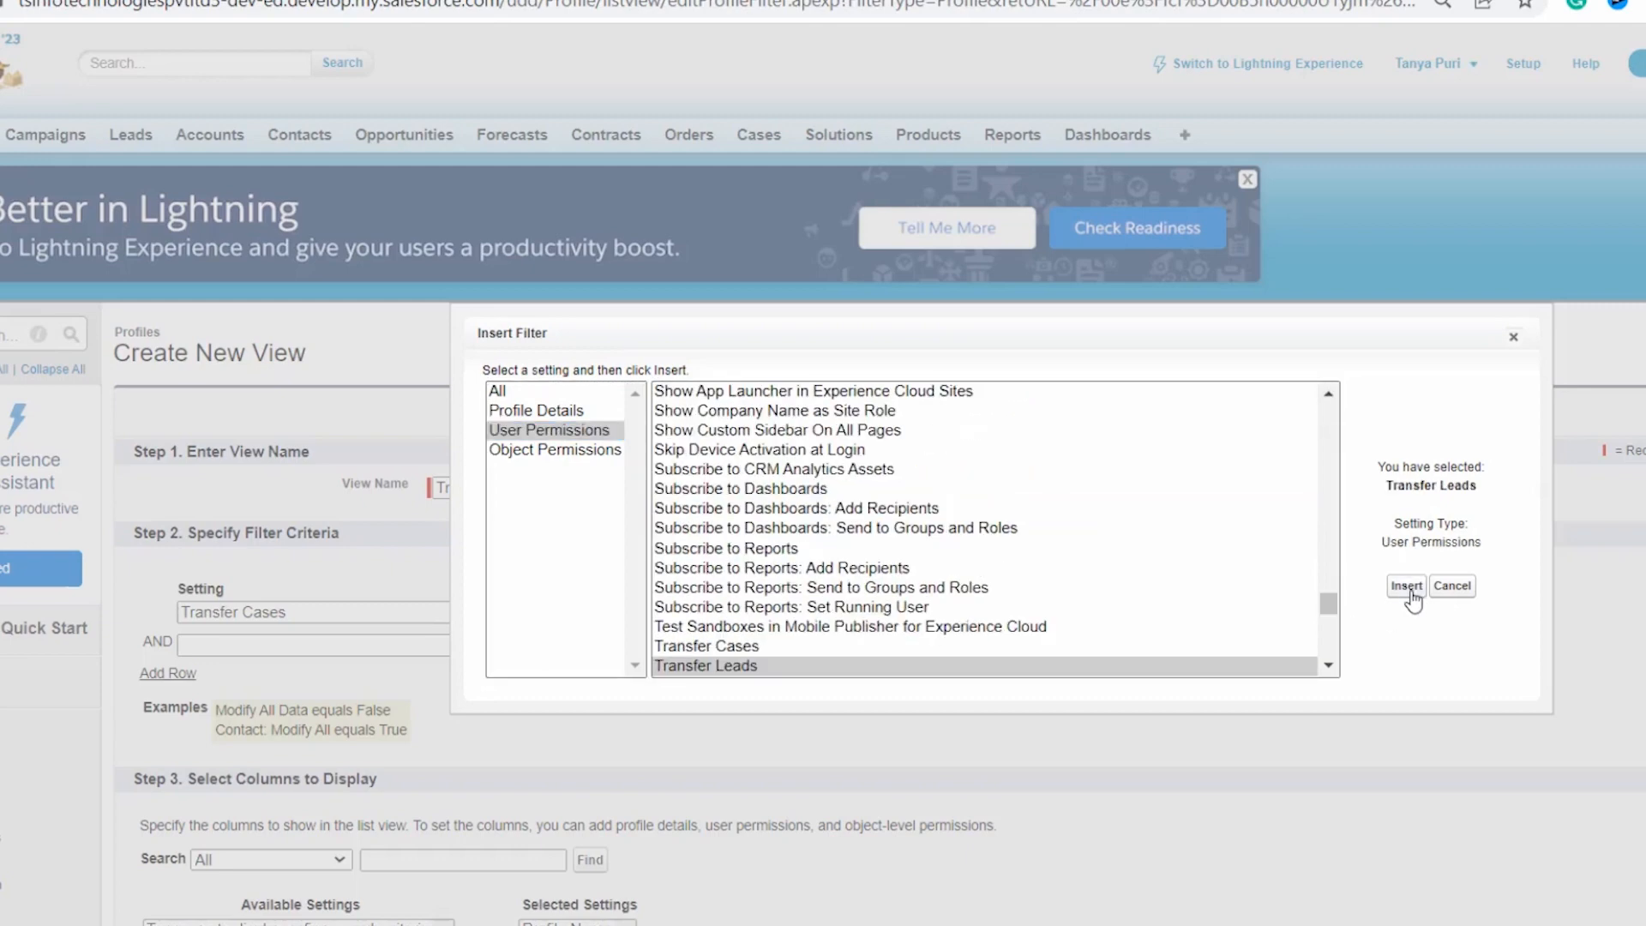
click(1409, 592)
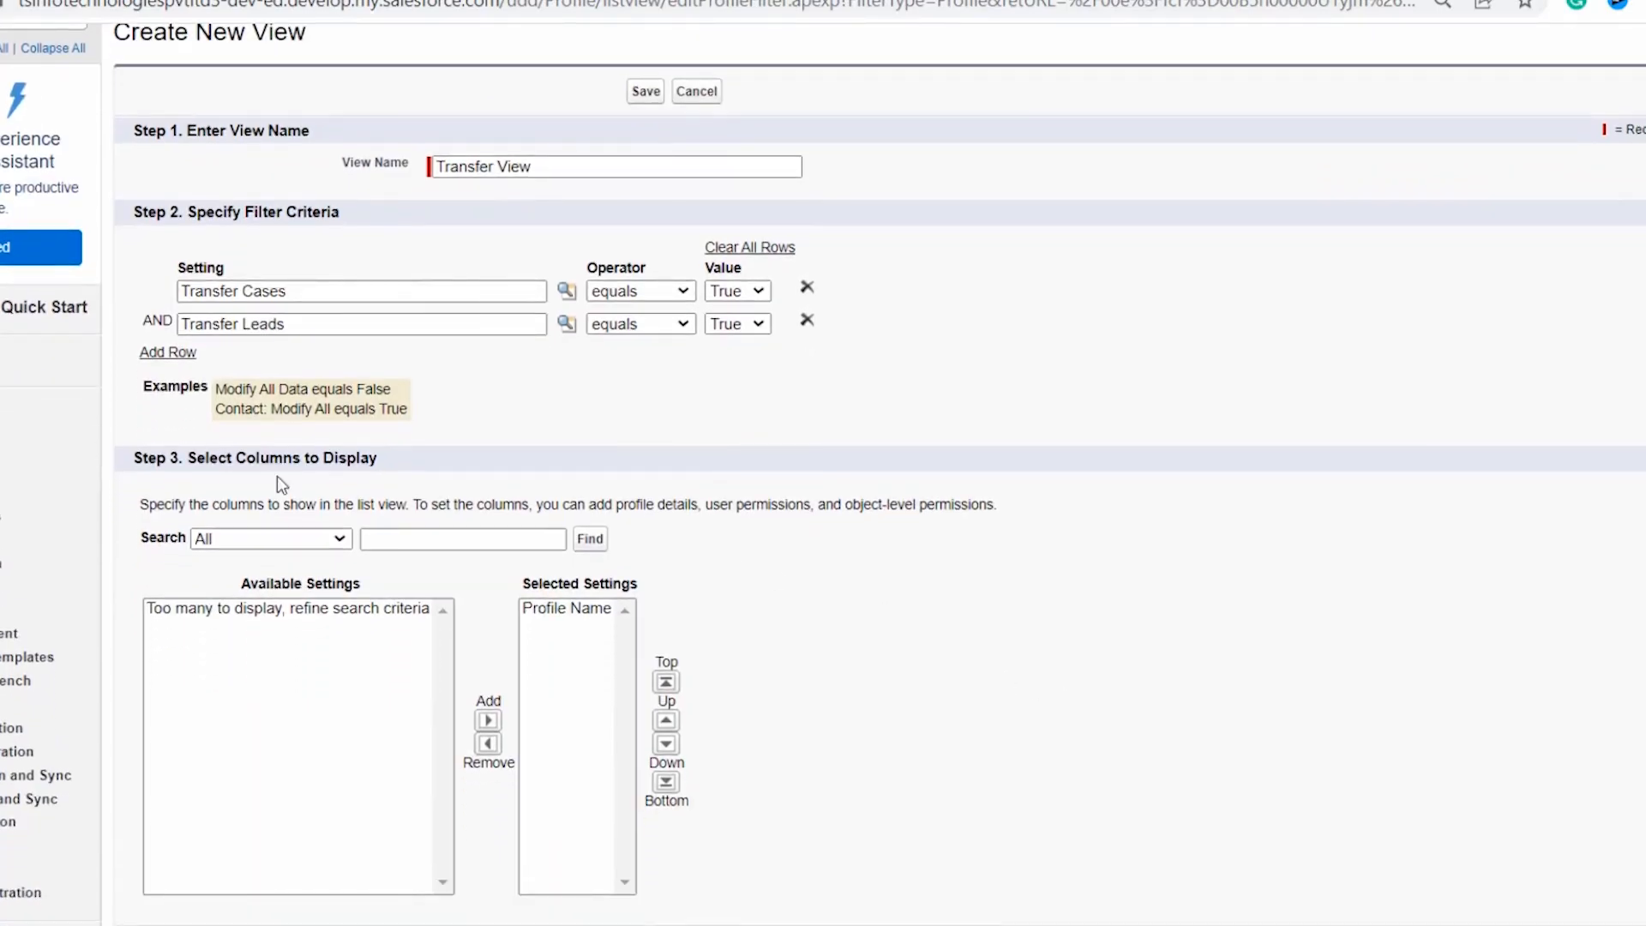
Step: Add the User Permissions settings Transfer Cases and Transfer Leads as columns of the view
click(333, 540)
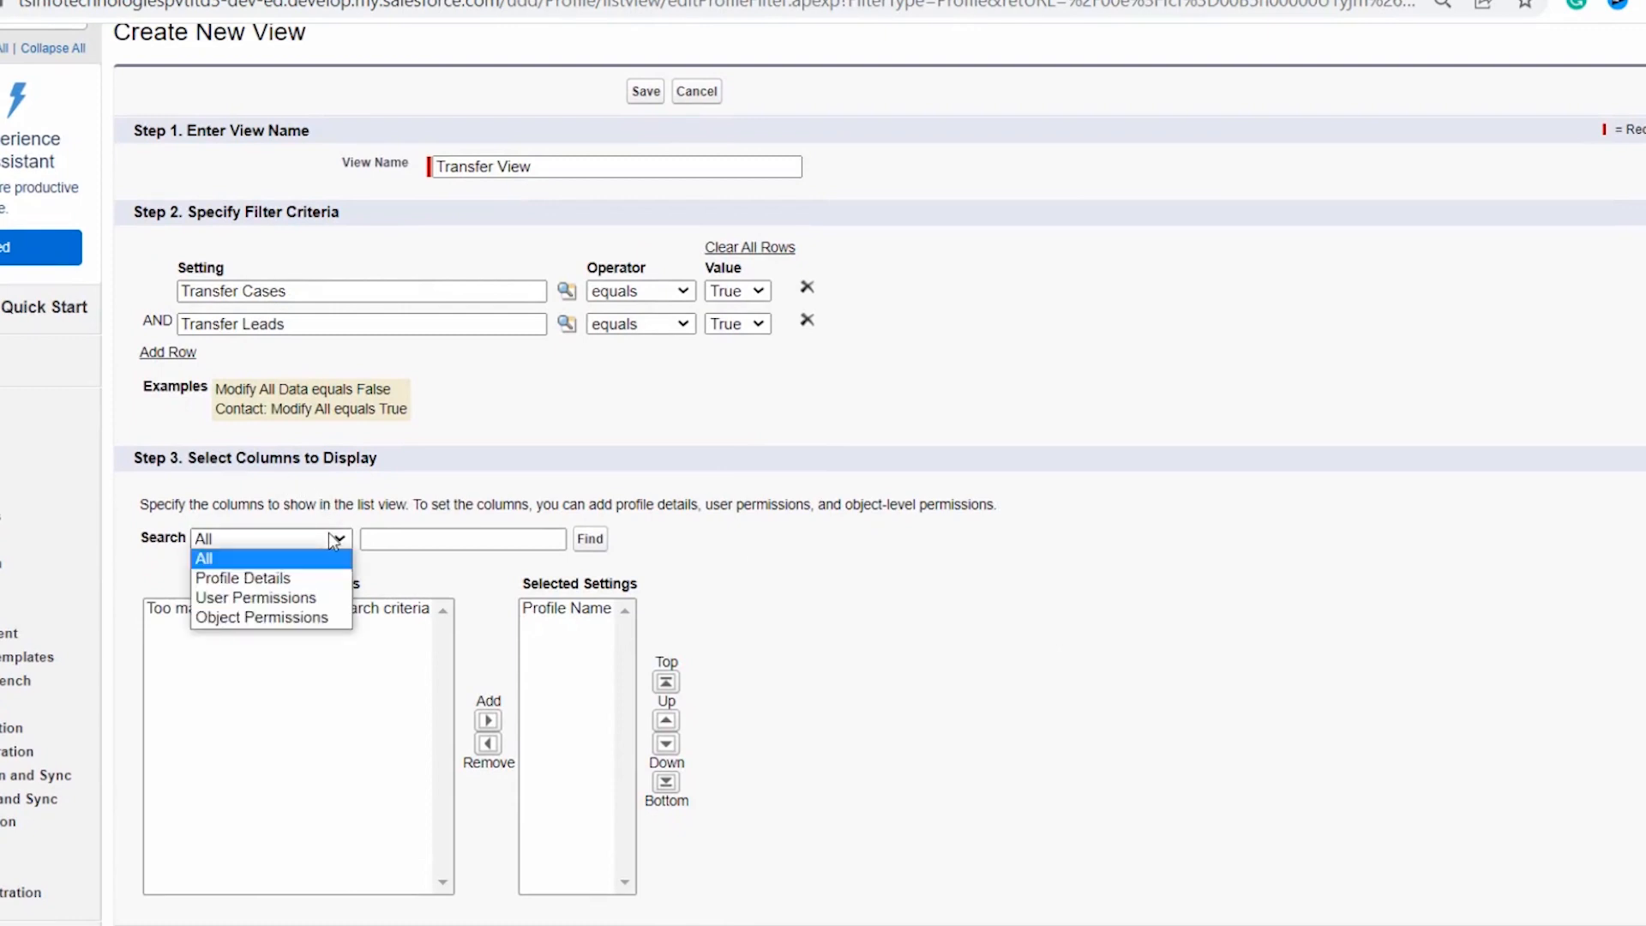
click(326, 597)
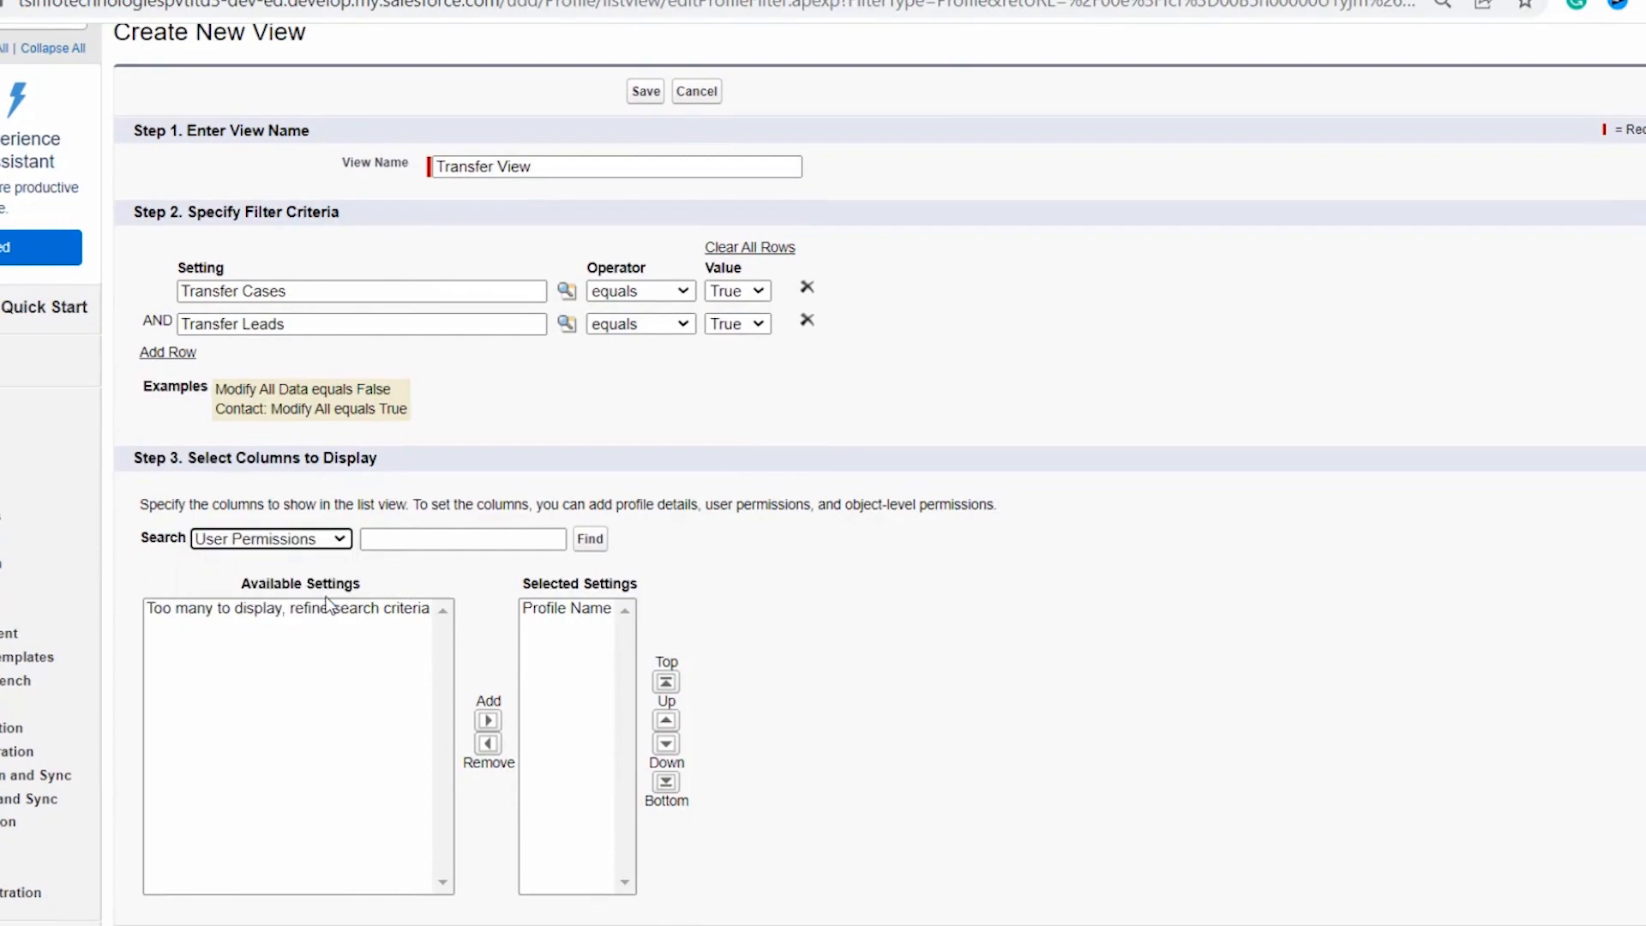
scroll(369, 743, down, 20)
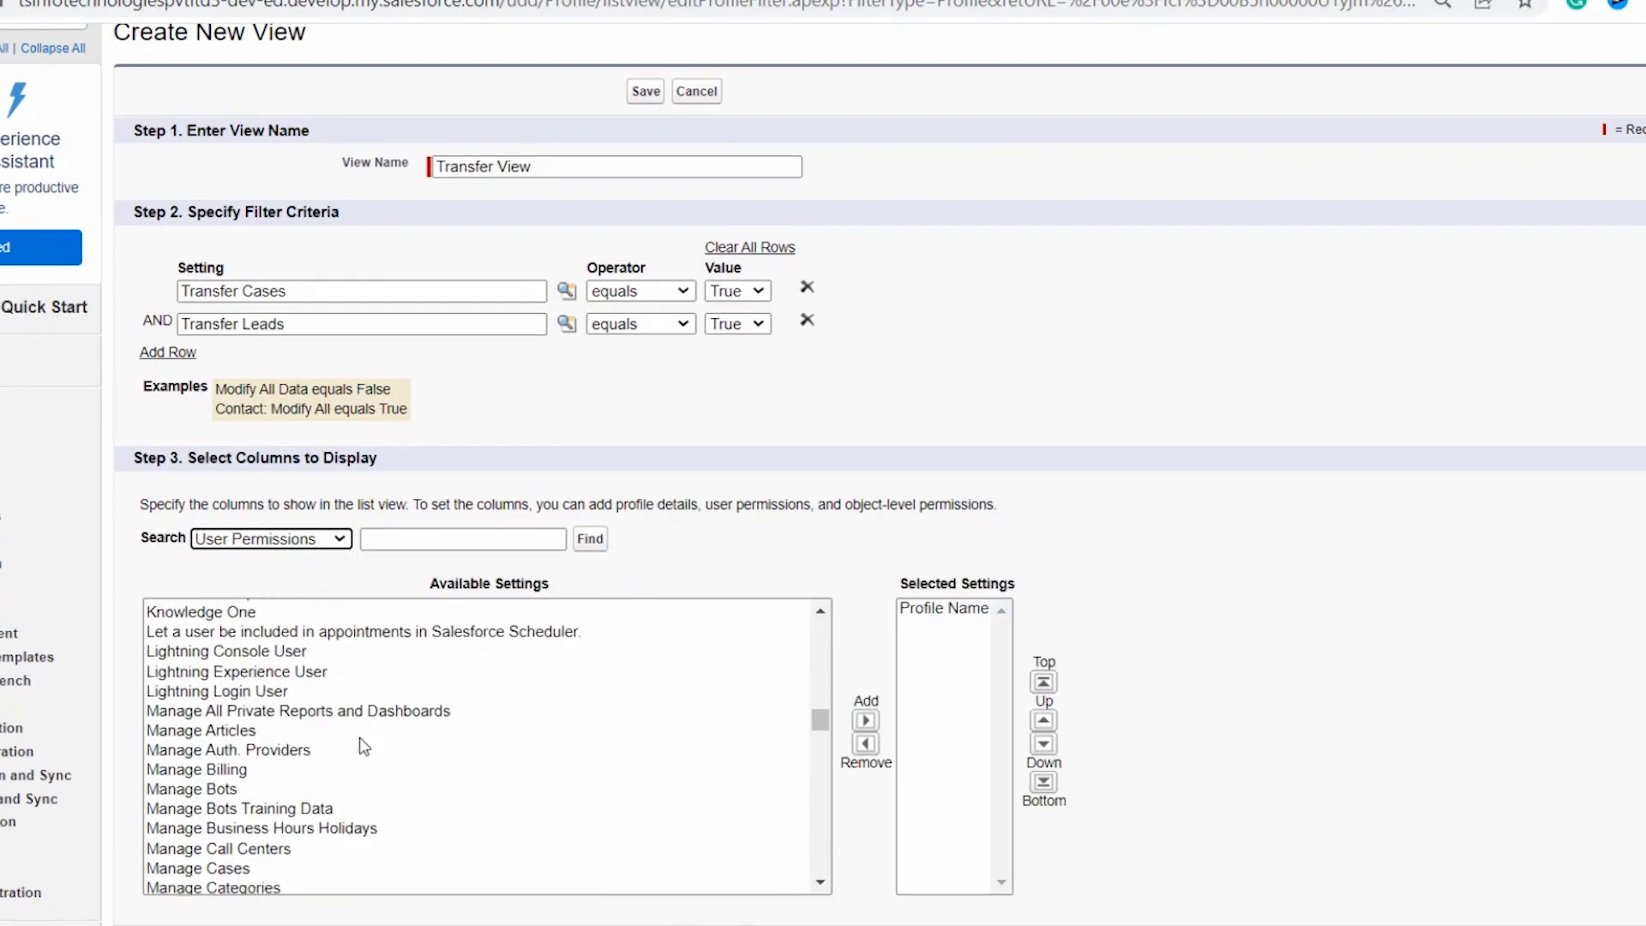
scroll(361, 746, down, 20)
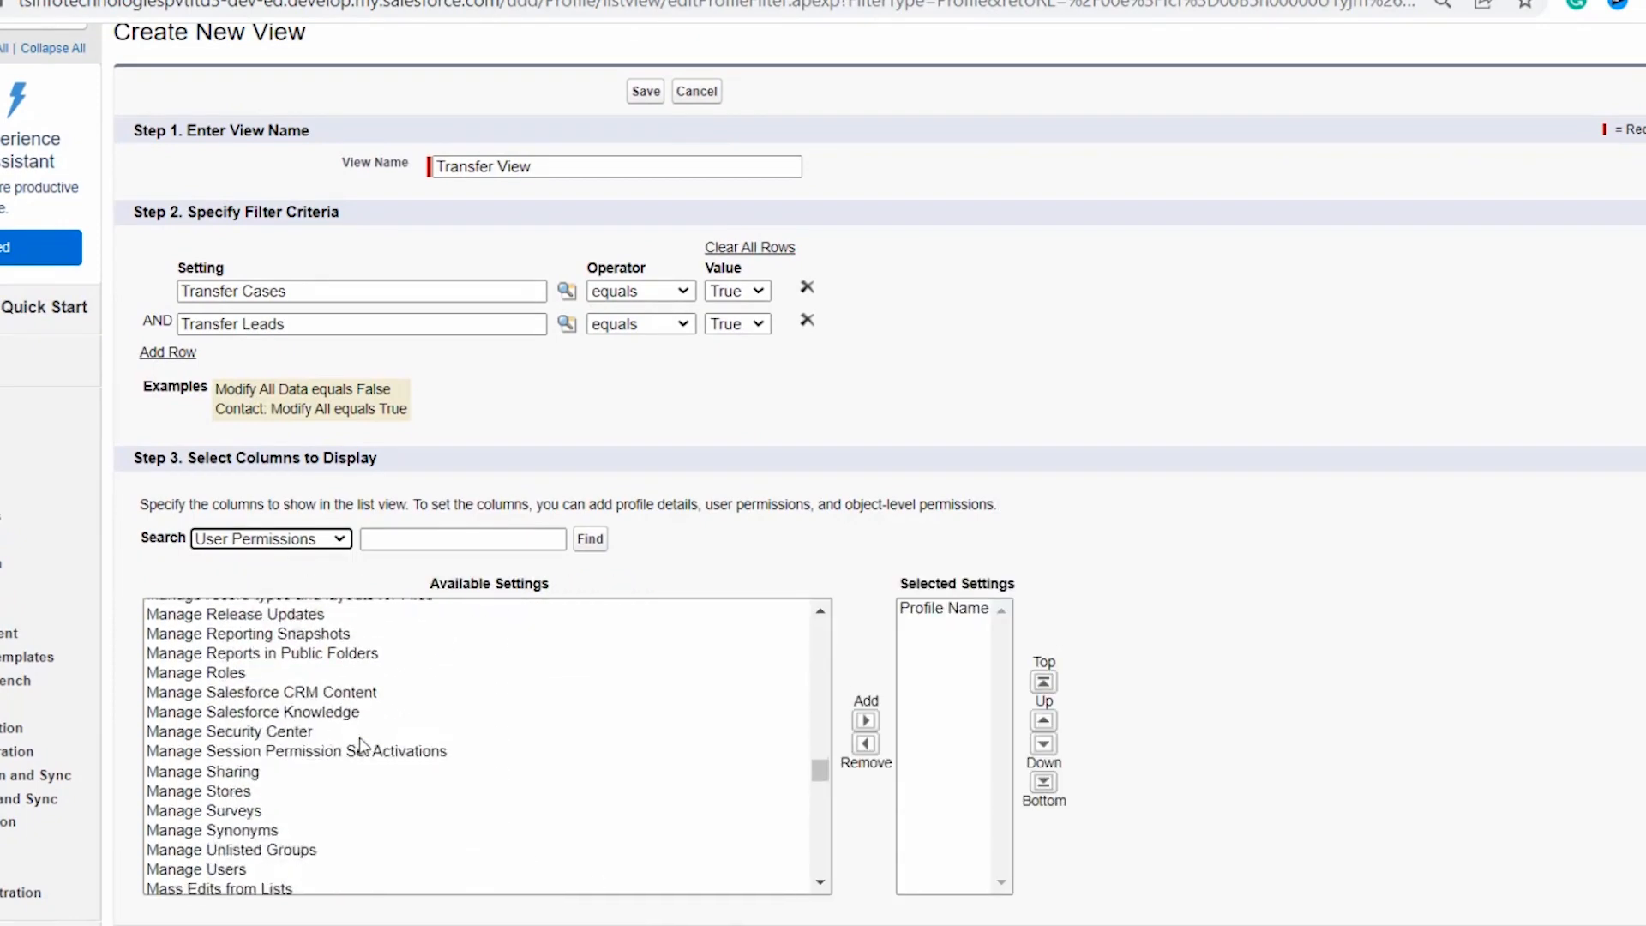
scroll(341, 769, down, 15)
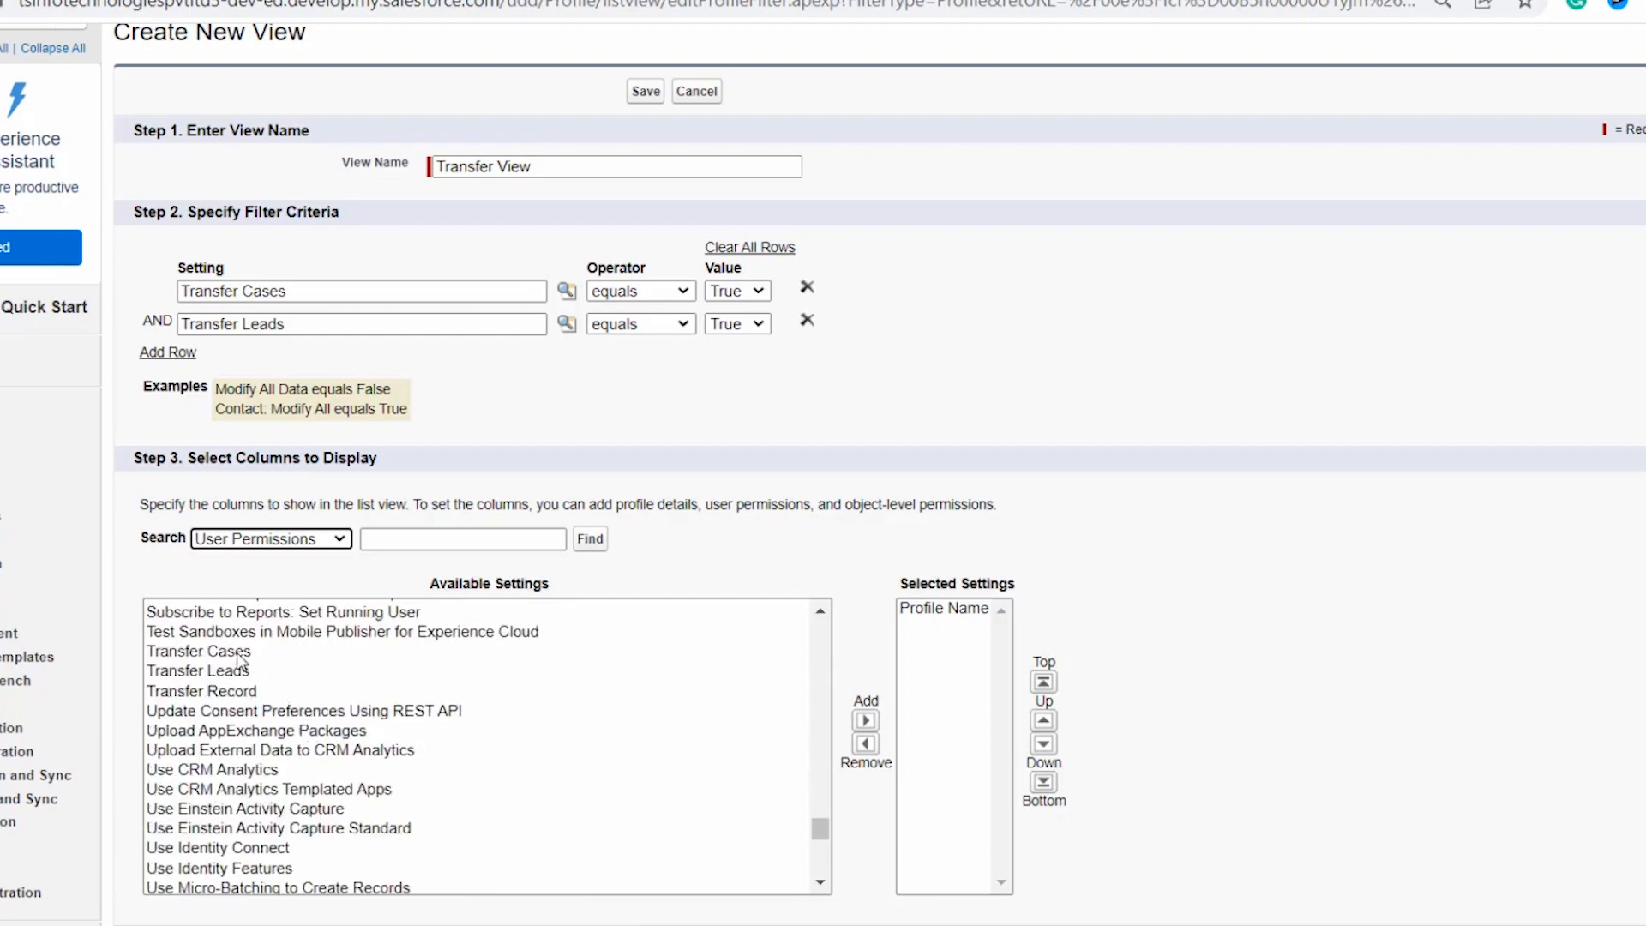
click(240, 651)
ctrl+click(236, 670)
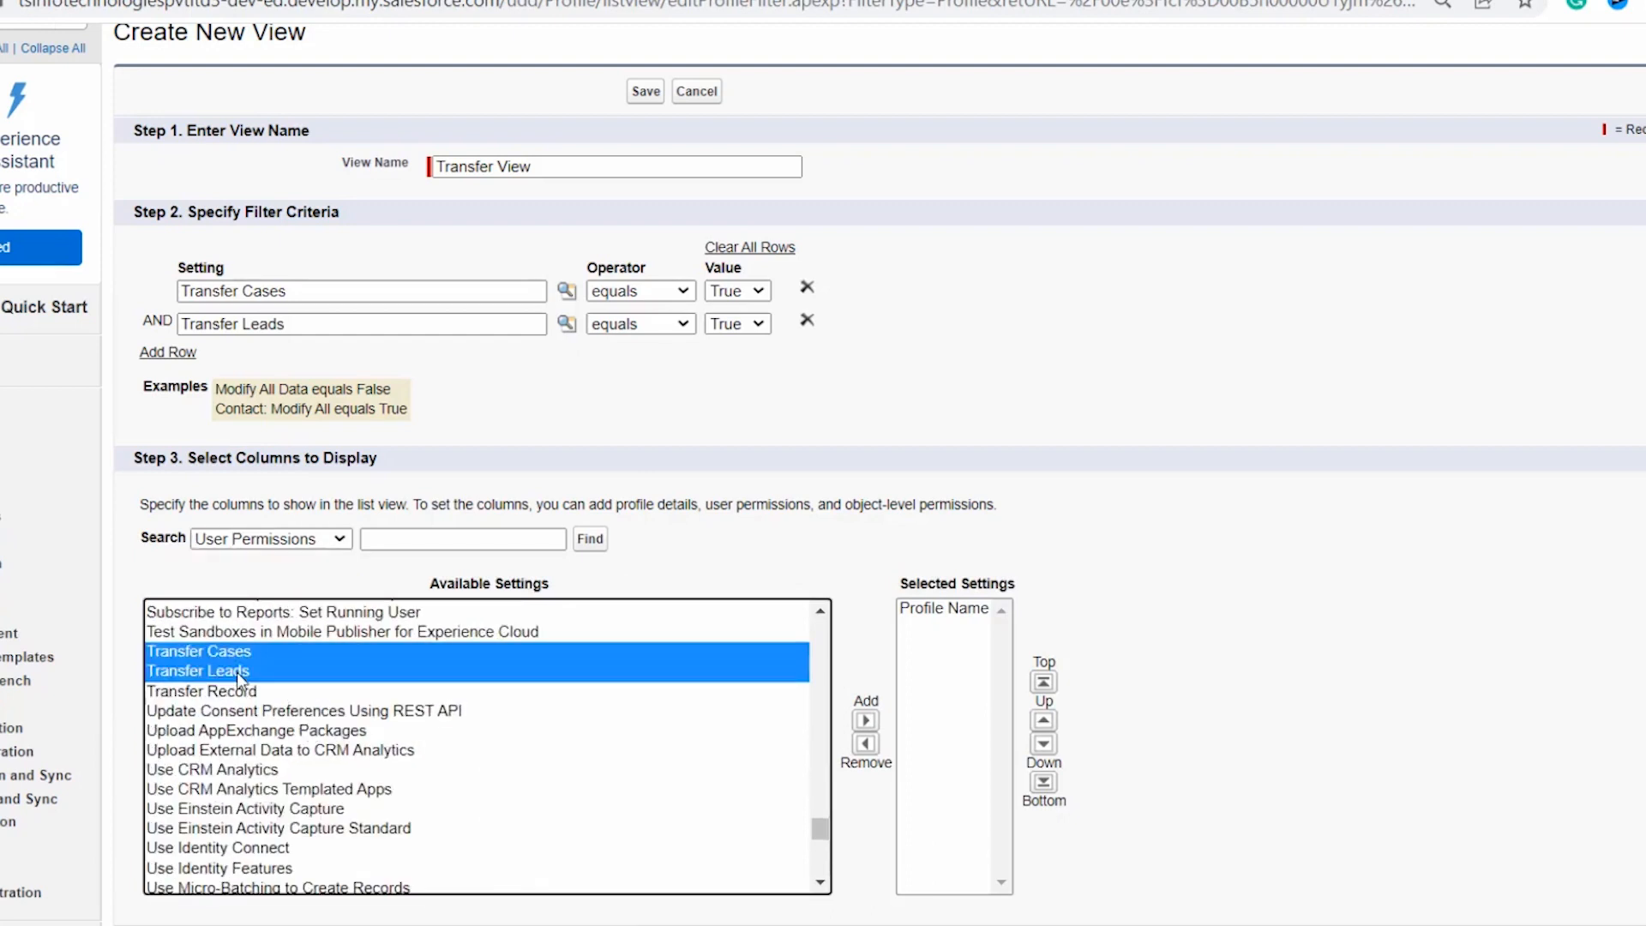
click(866, 721)
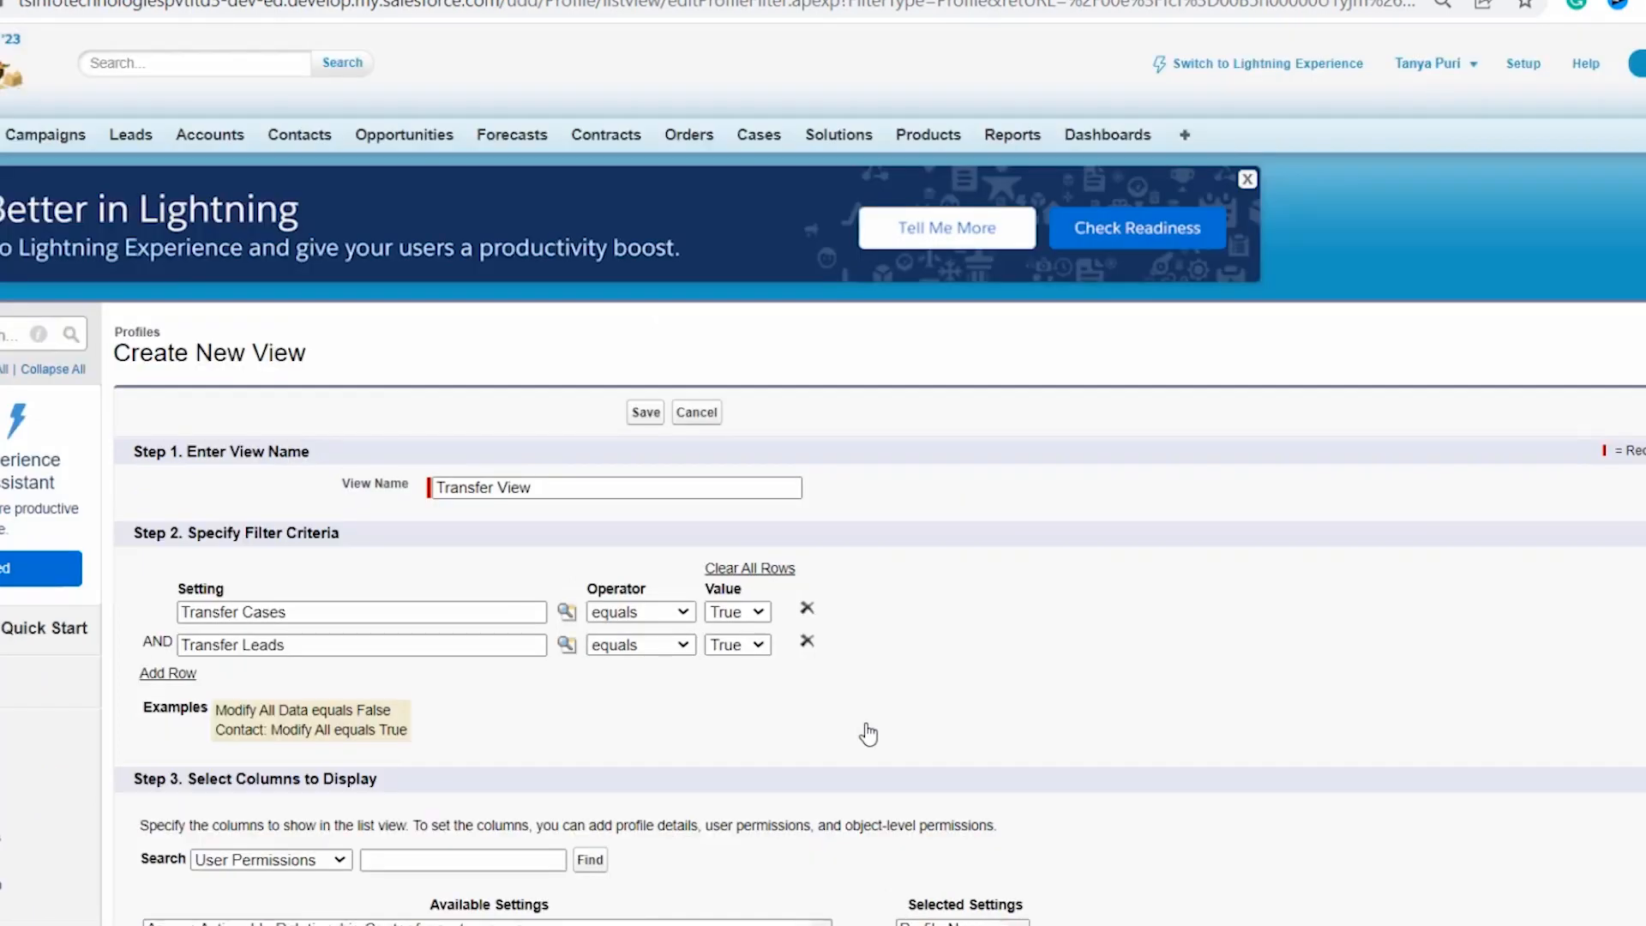
Step: Add the Profile Details settings Description and User License to the columns displayed in the new view
scroll(867, 734, down, 2)
click(337, 691)
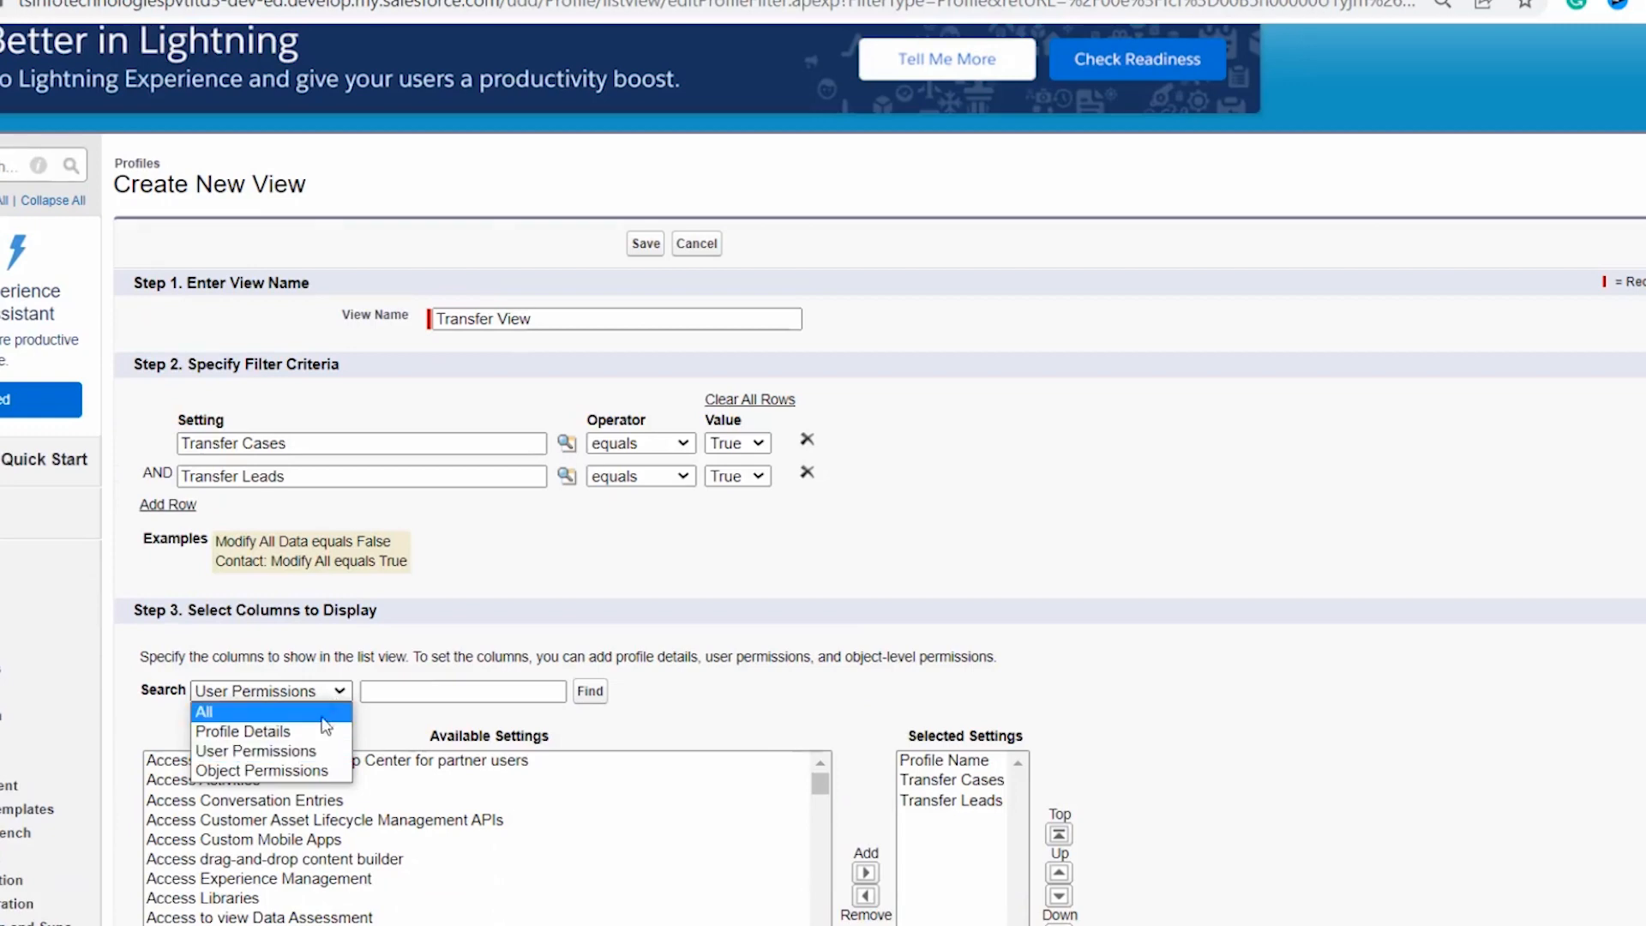
click(313, 733)
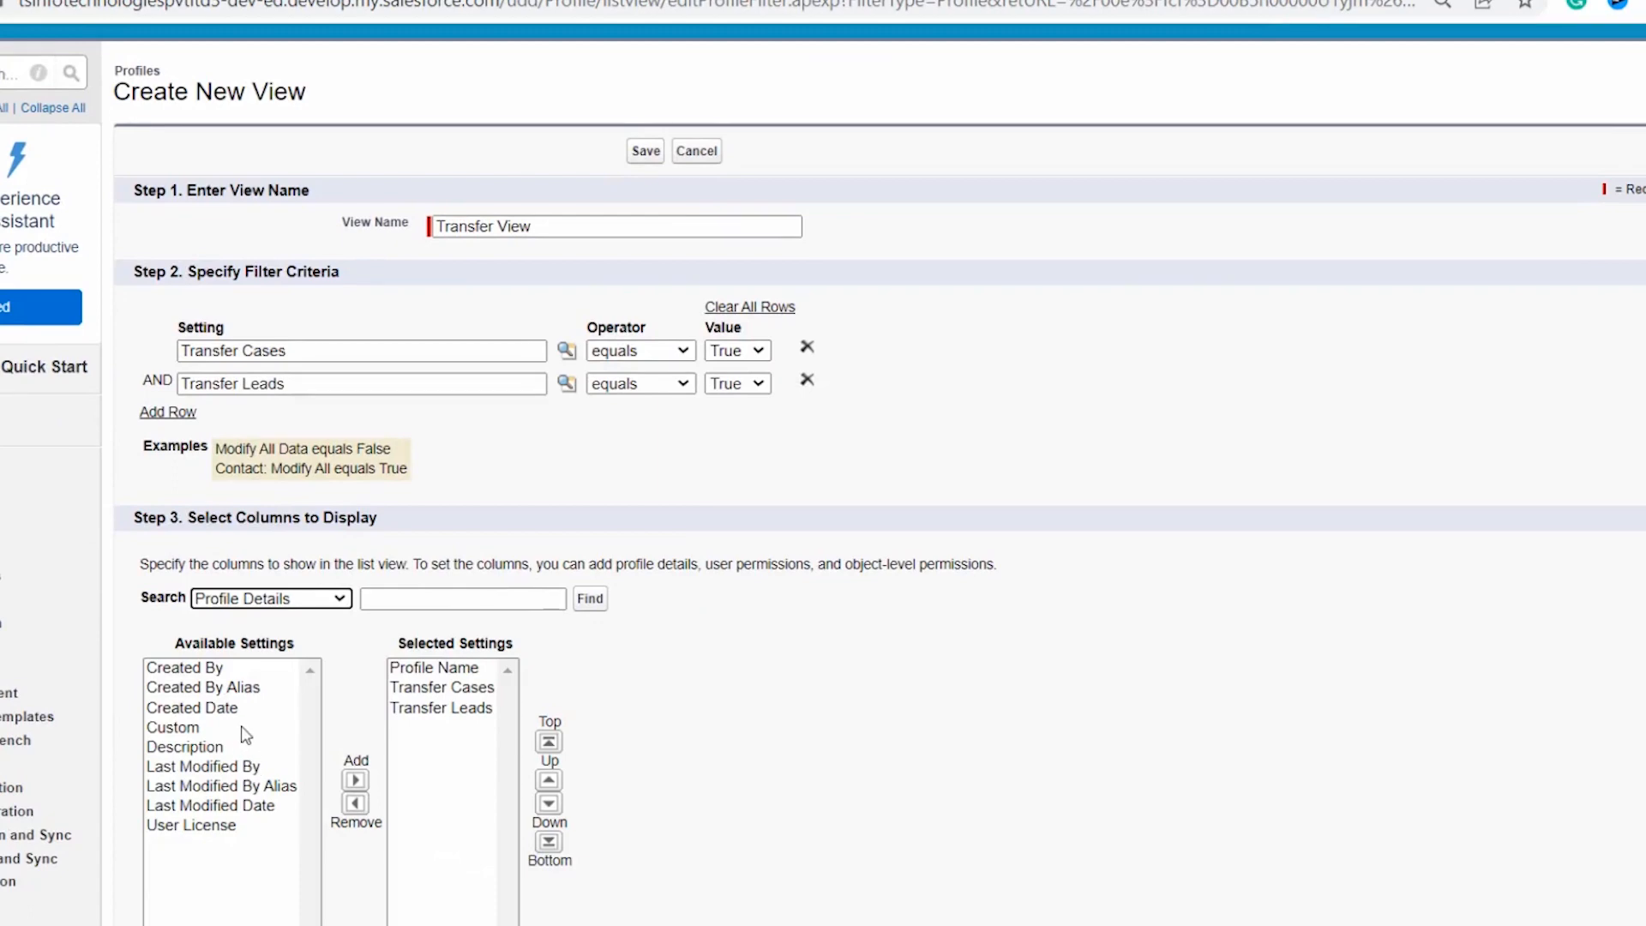
click(206, 749)
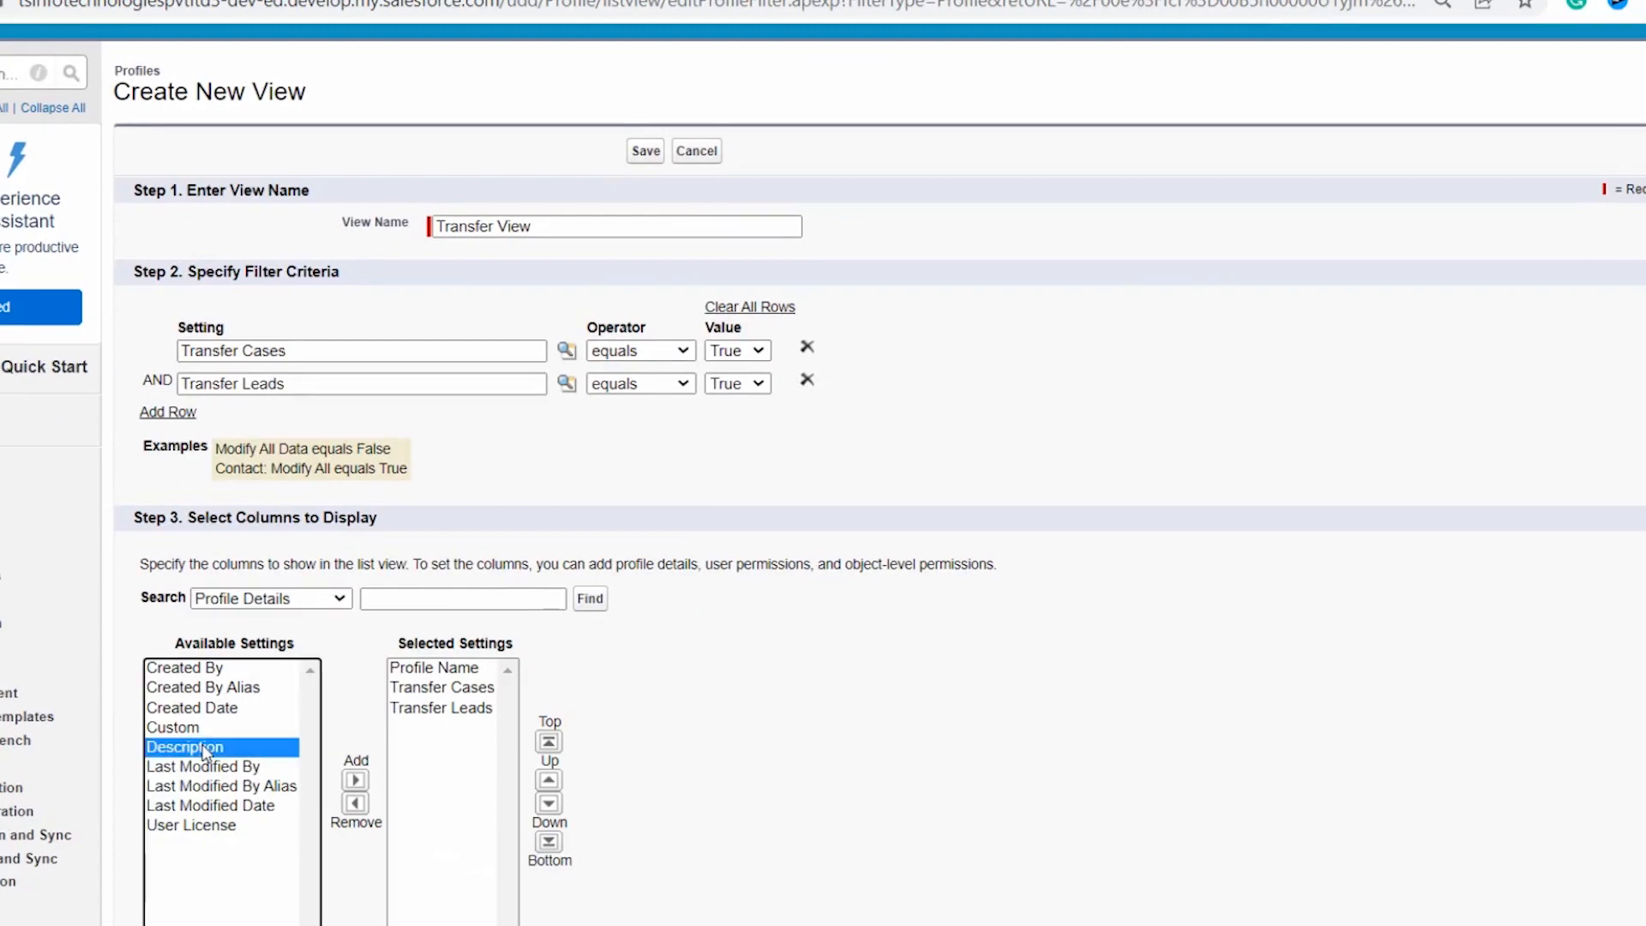
click(355, 781)
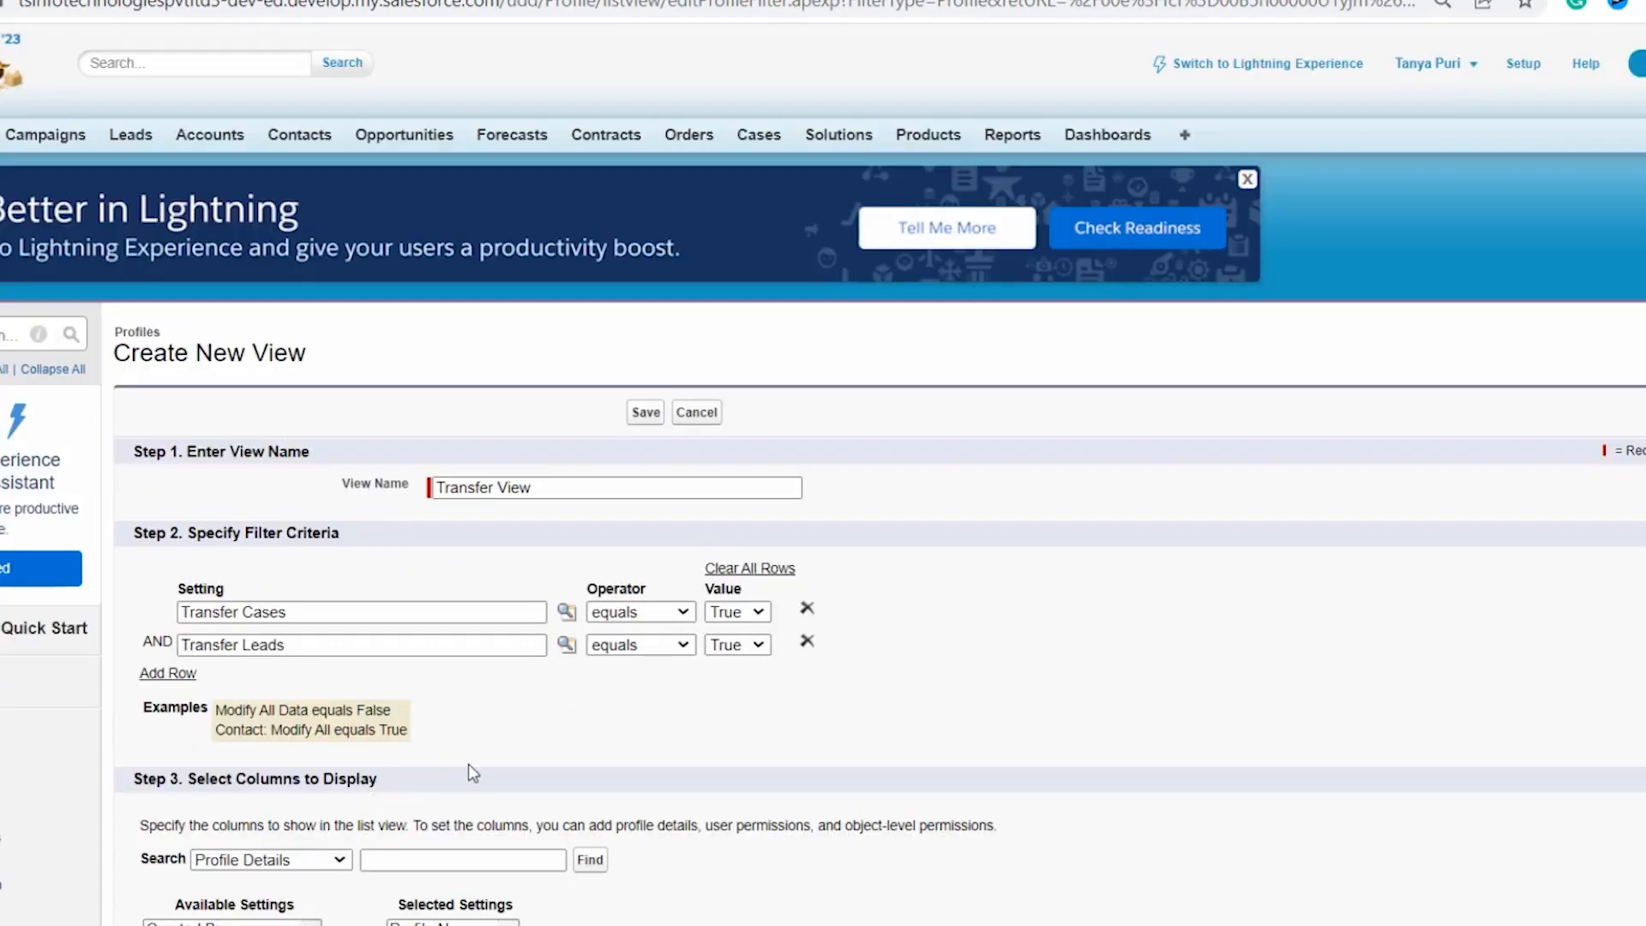
scroll(468, 765, down, 1)
scroll(468, 764, down, 2)
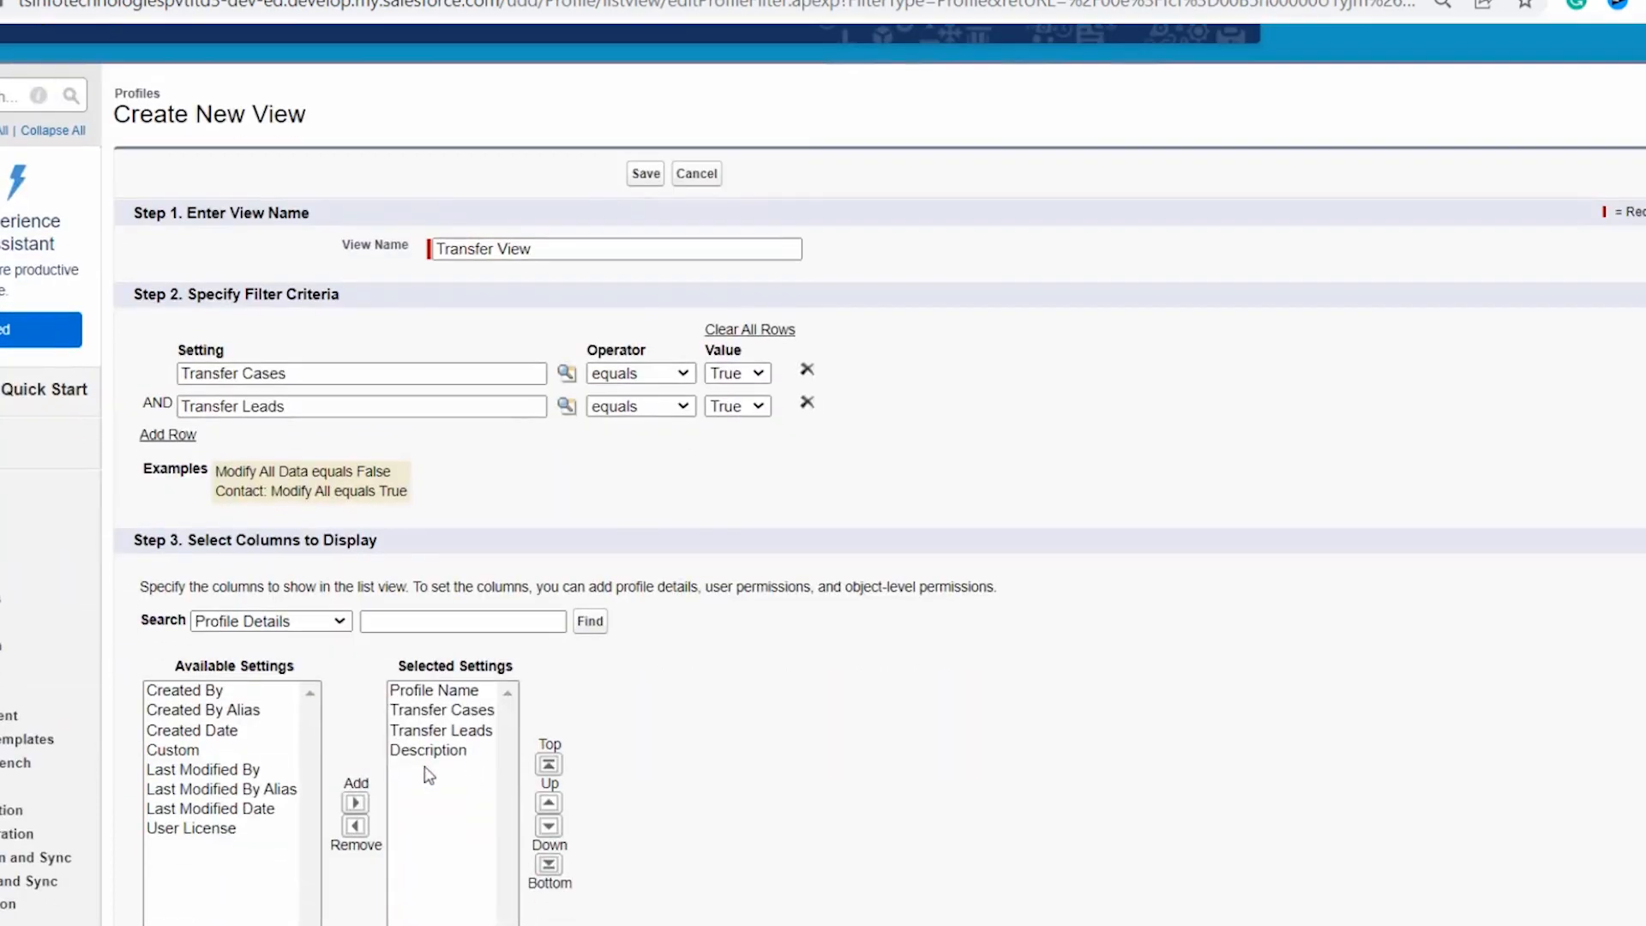
click(218, 830)
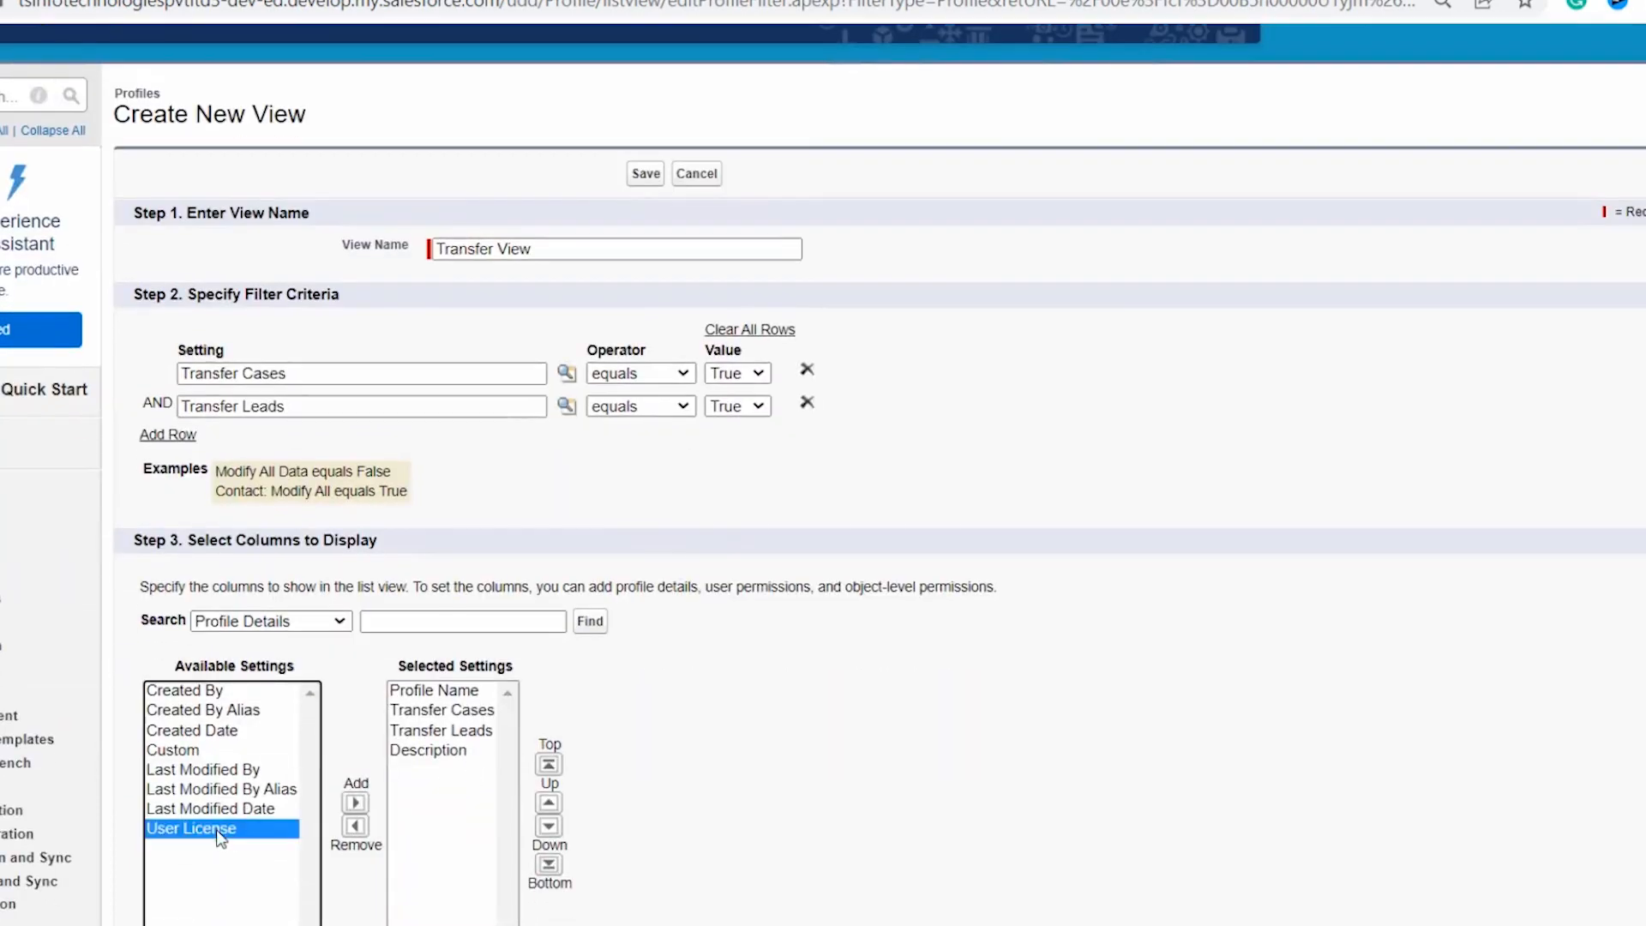
click(355, 802)
Step: Save the new view and switch the Profiles list from All Profiles to Transfer View
scroll(555, 792, down, 5)
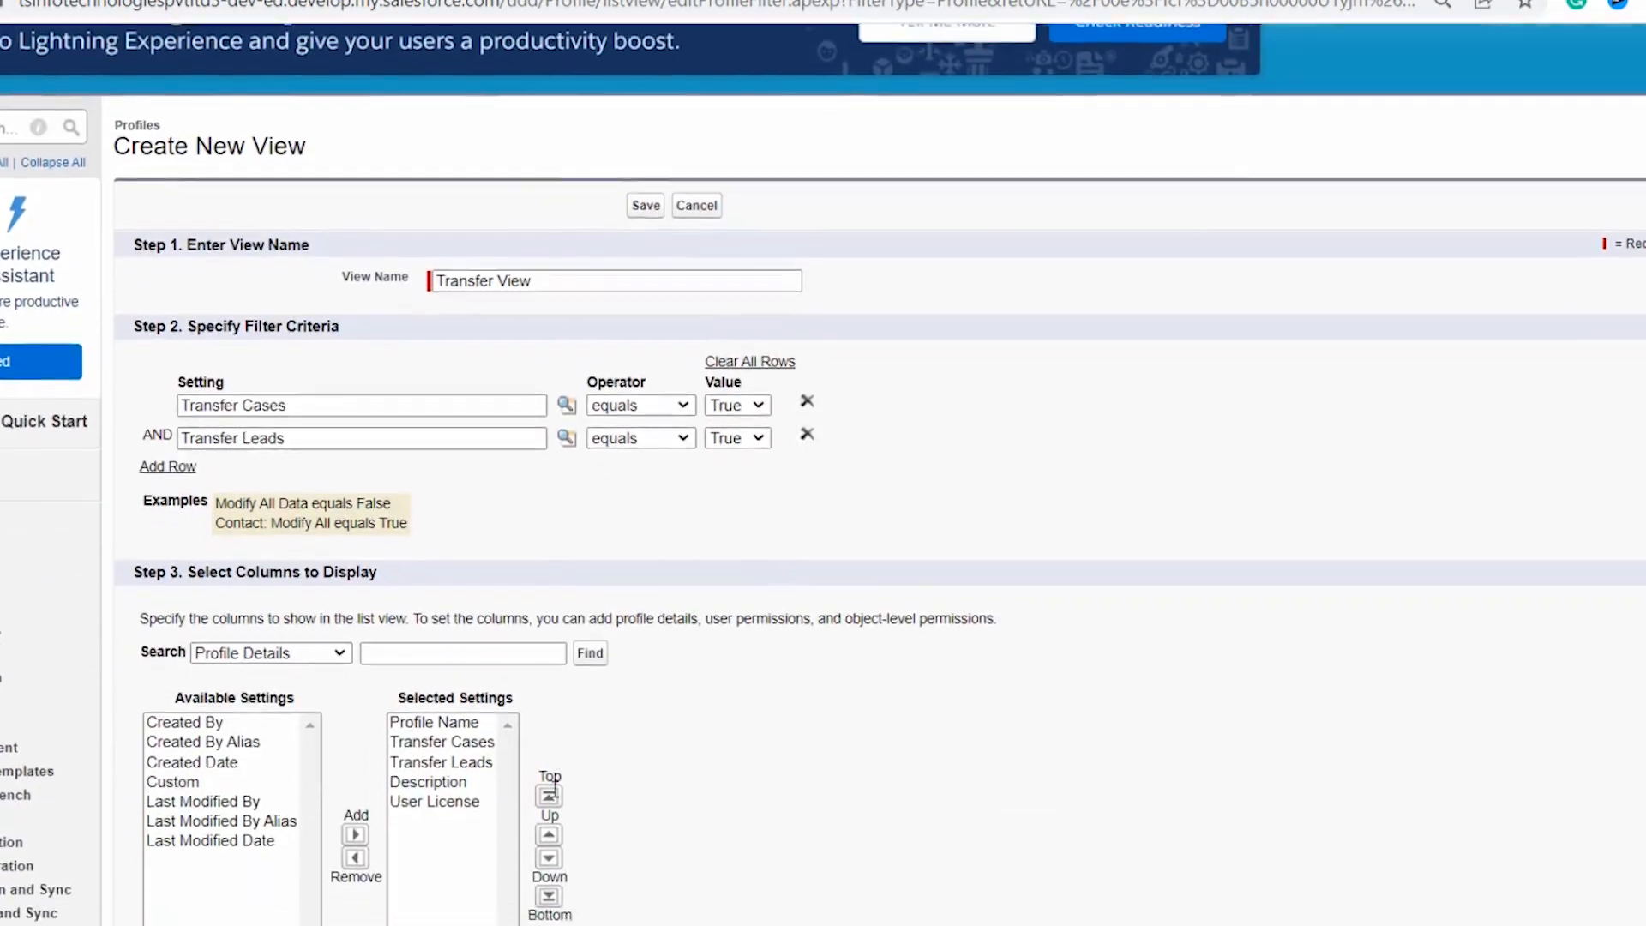
scroll(555, 790, down, 2)
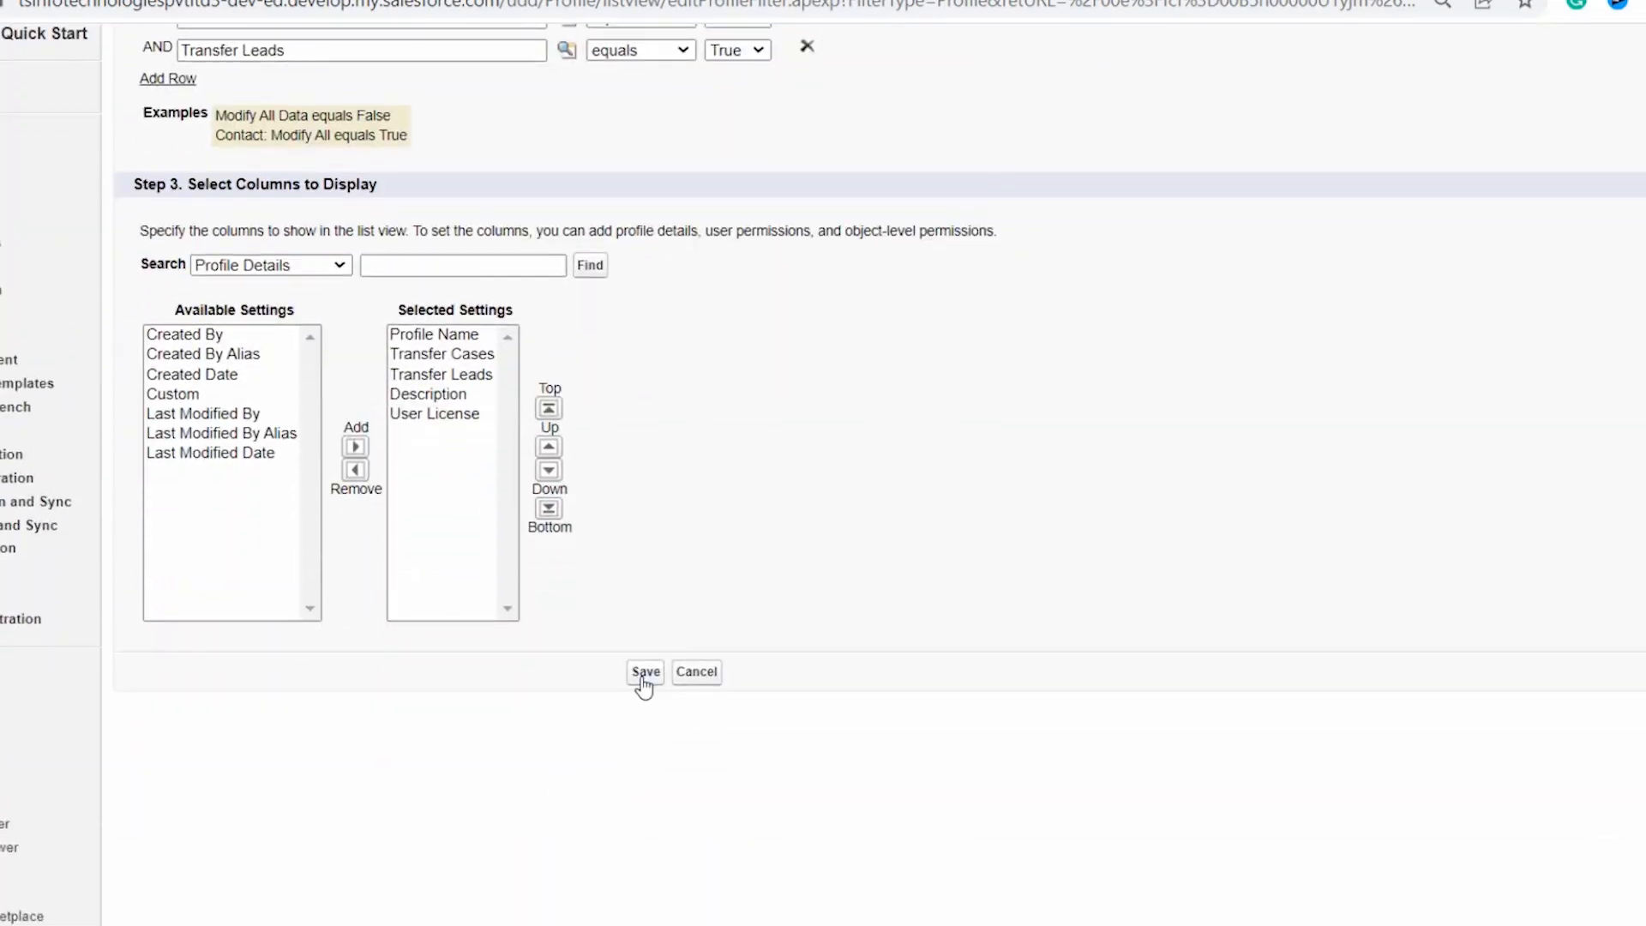
click(645, 673)
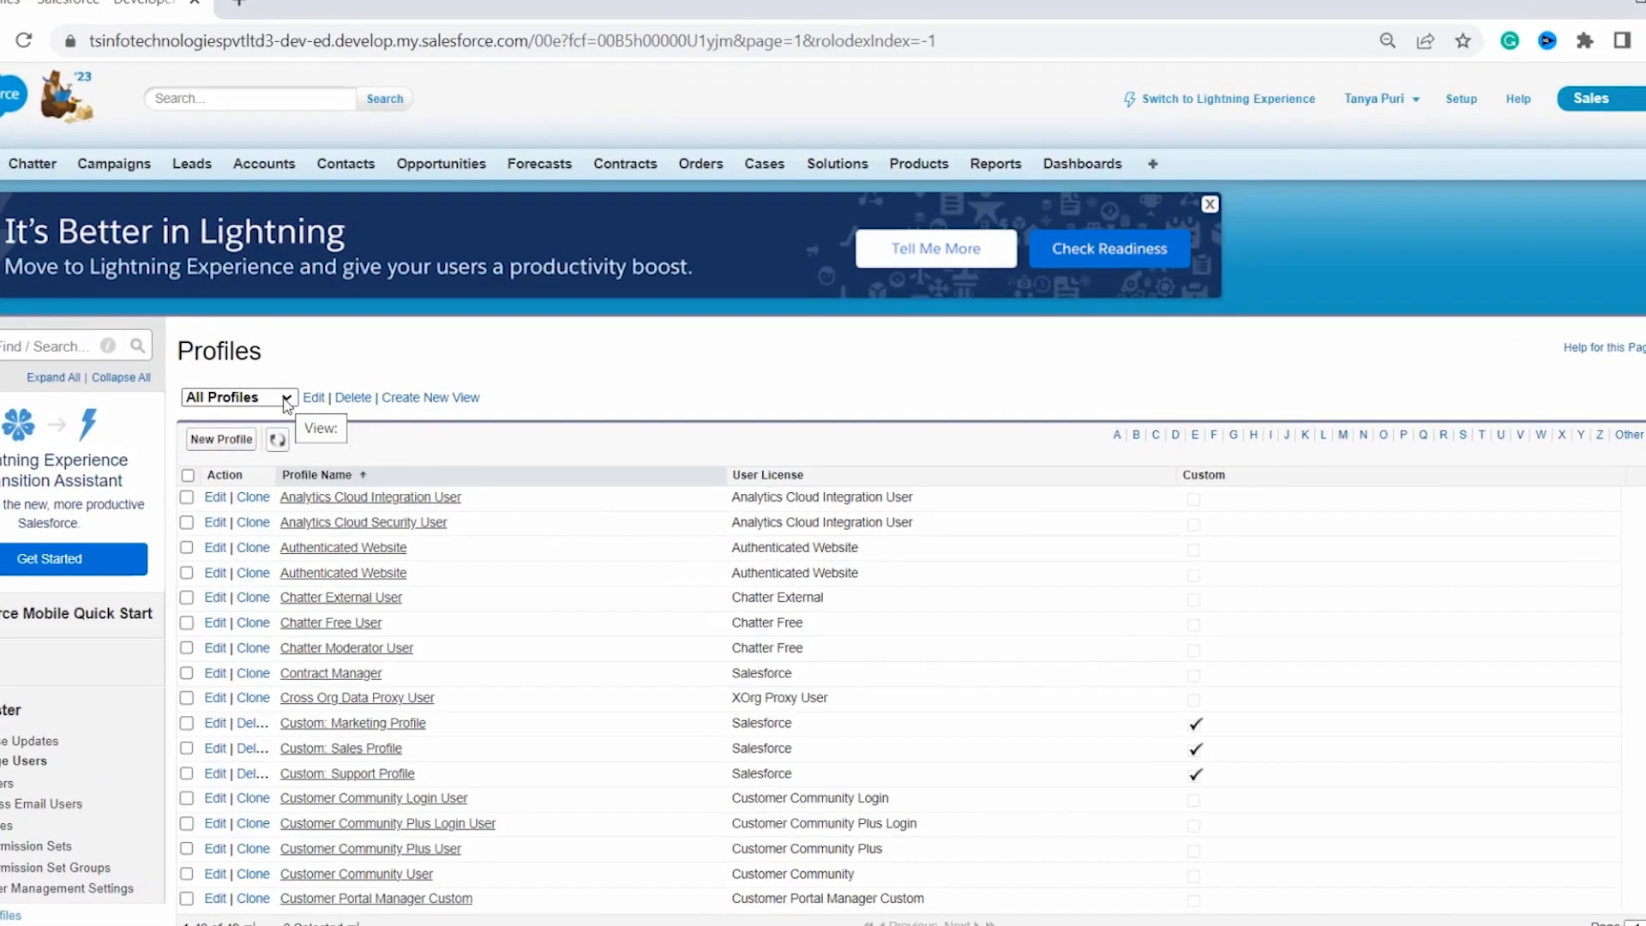
click(233, 390)
click(239, 391)
click(236, 391)
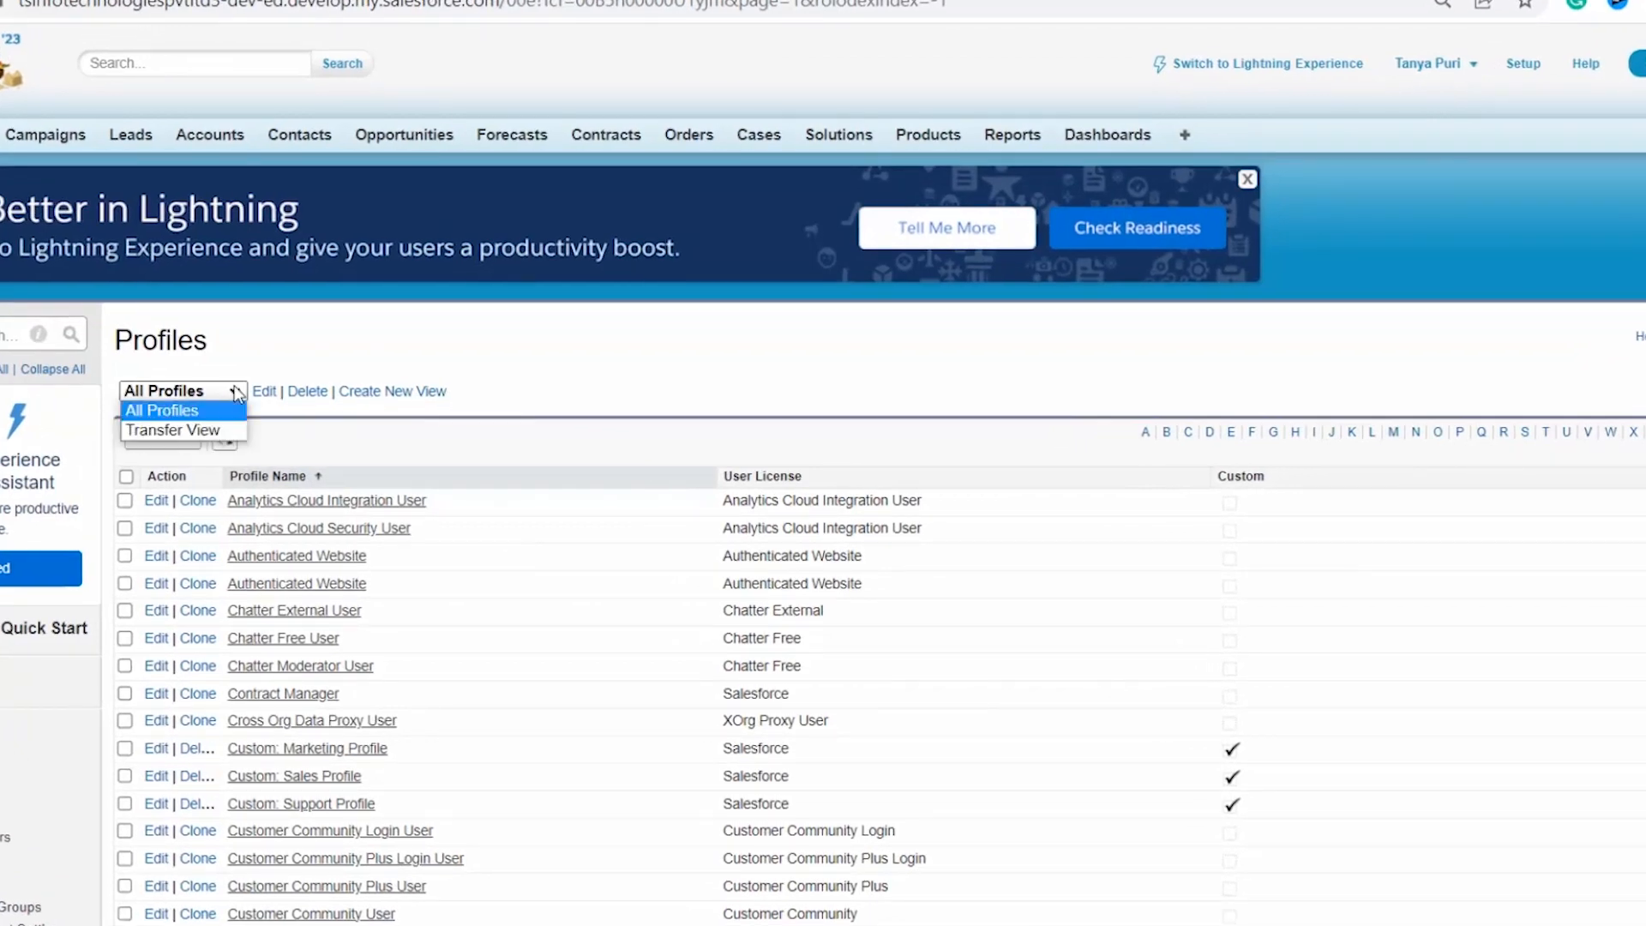
click(225, 432)
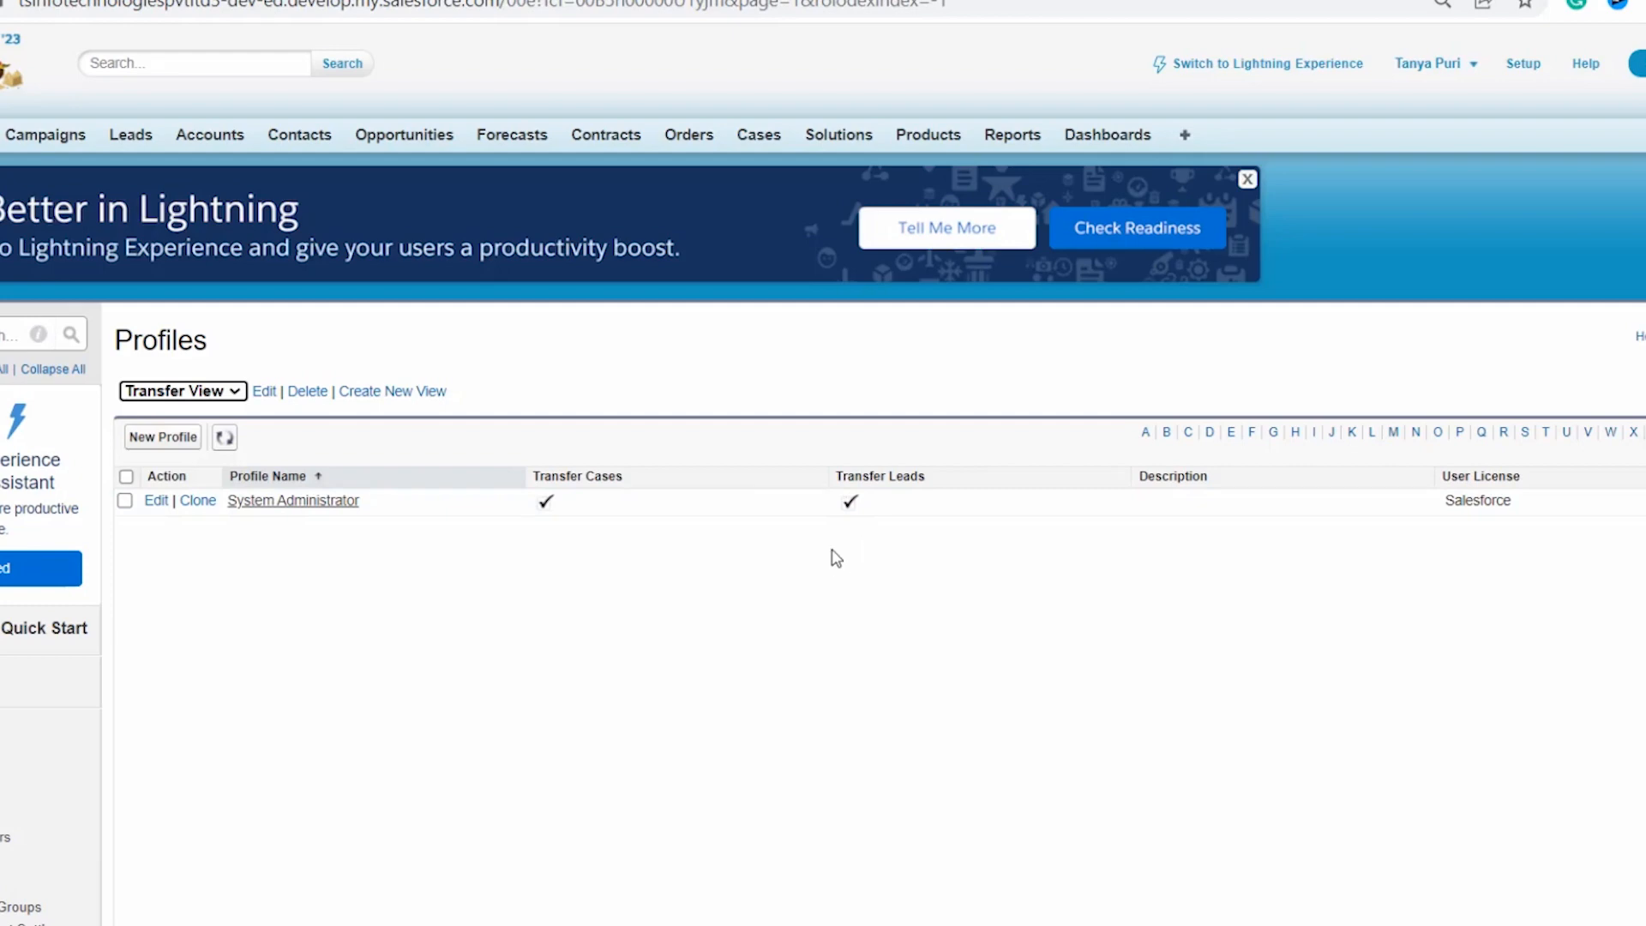
Step: Edit Transfer View and add a third filter row with the user permission Transfer Record equals True
click(263, 393)
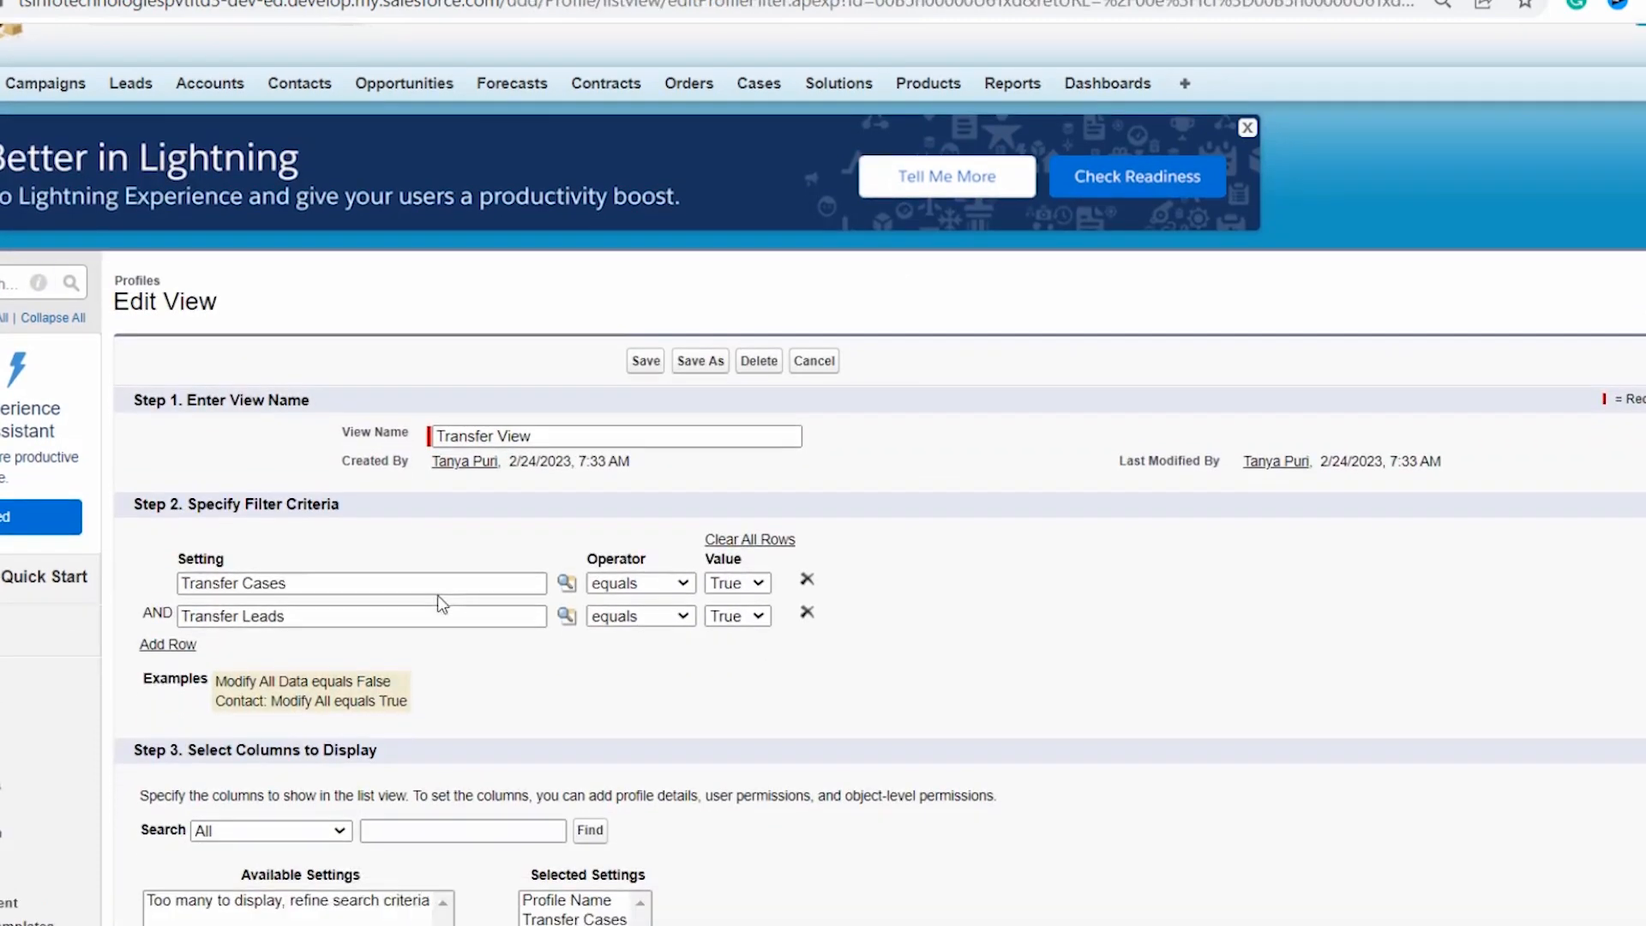
scroll(437, 595, down, 1)
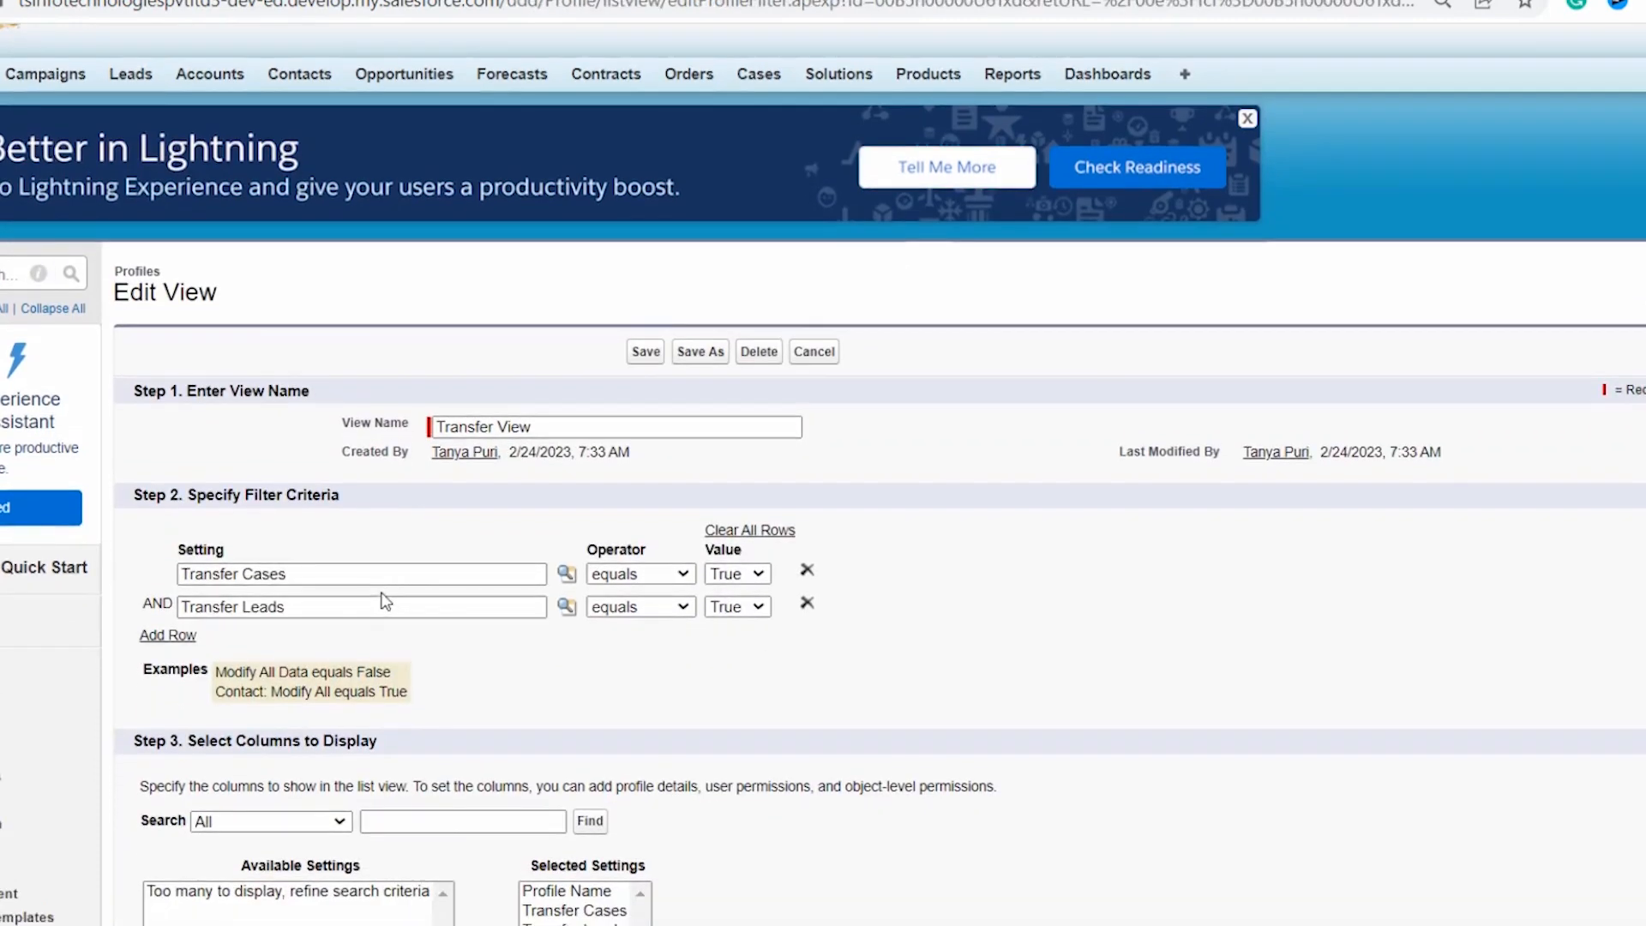
click(168, 635)
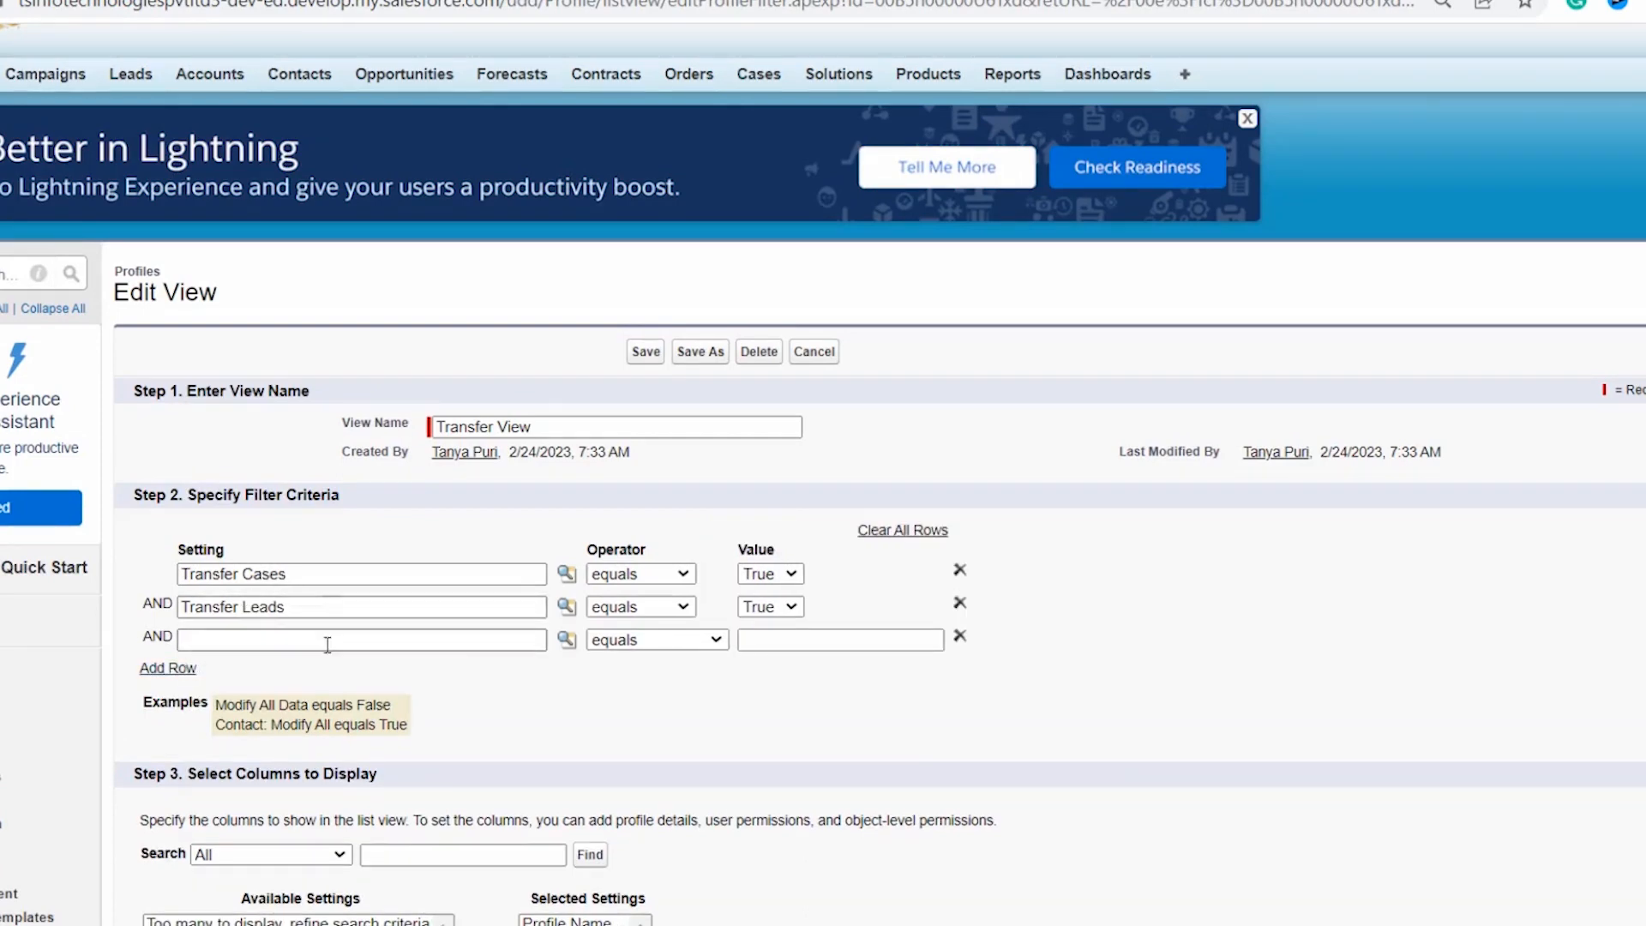
click(568, 641)
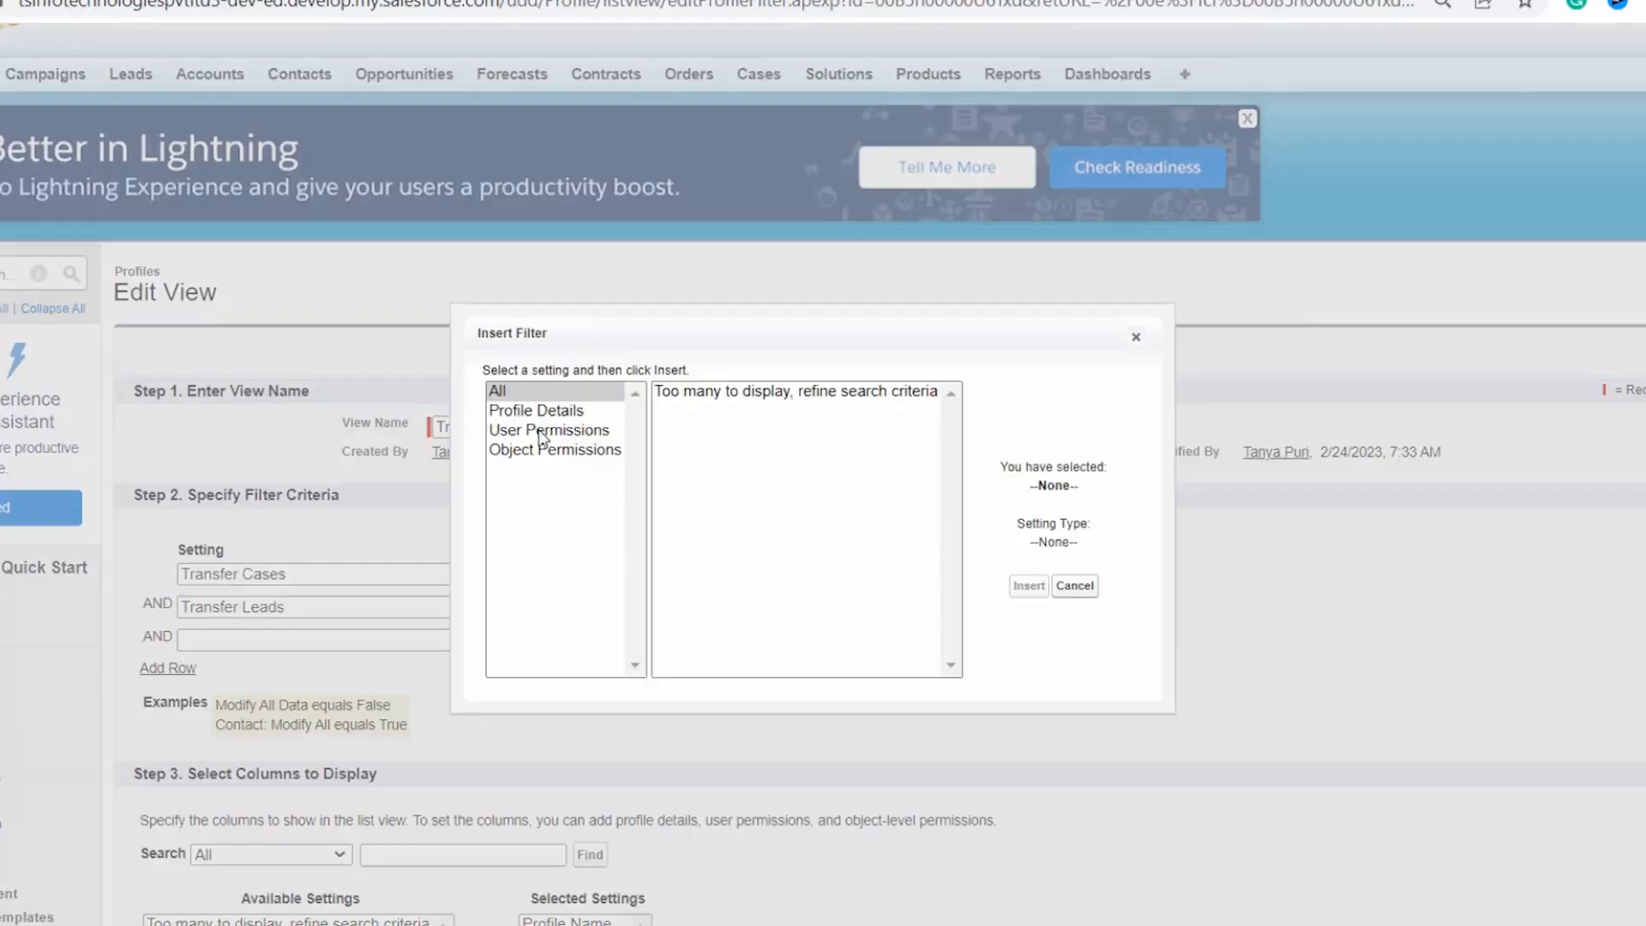
click(549, 430)
scroll(964, 532, down, 10)
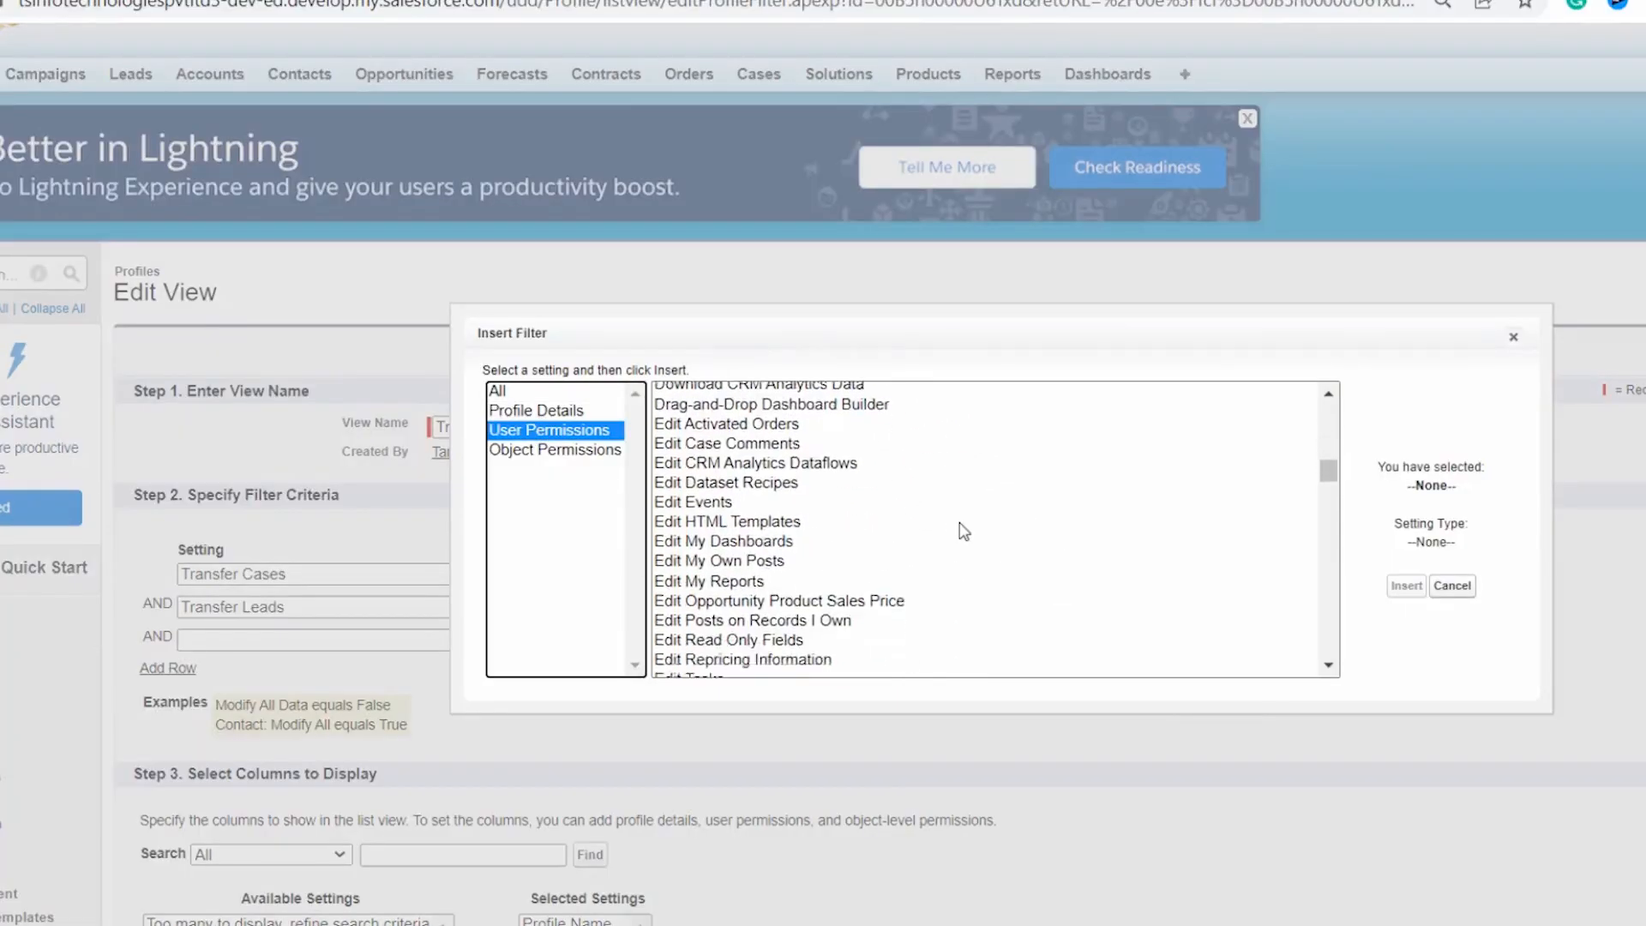
scroll(963, 531, down, 15)
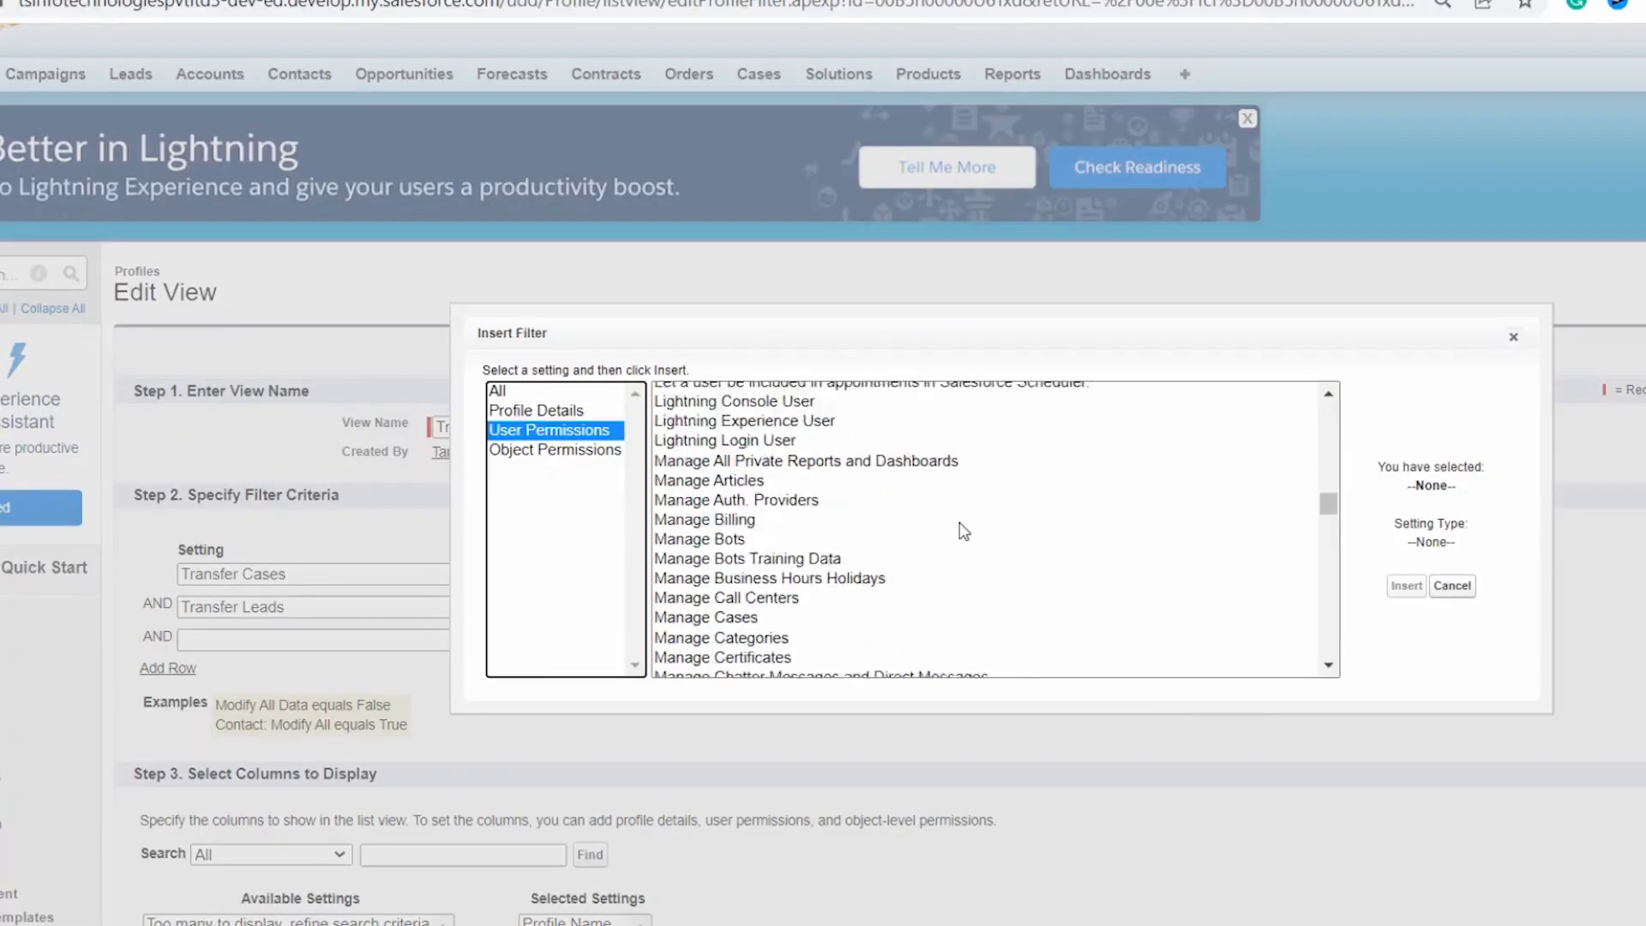
scroll(964, 532, down, 18)
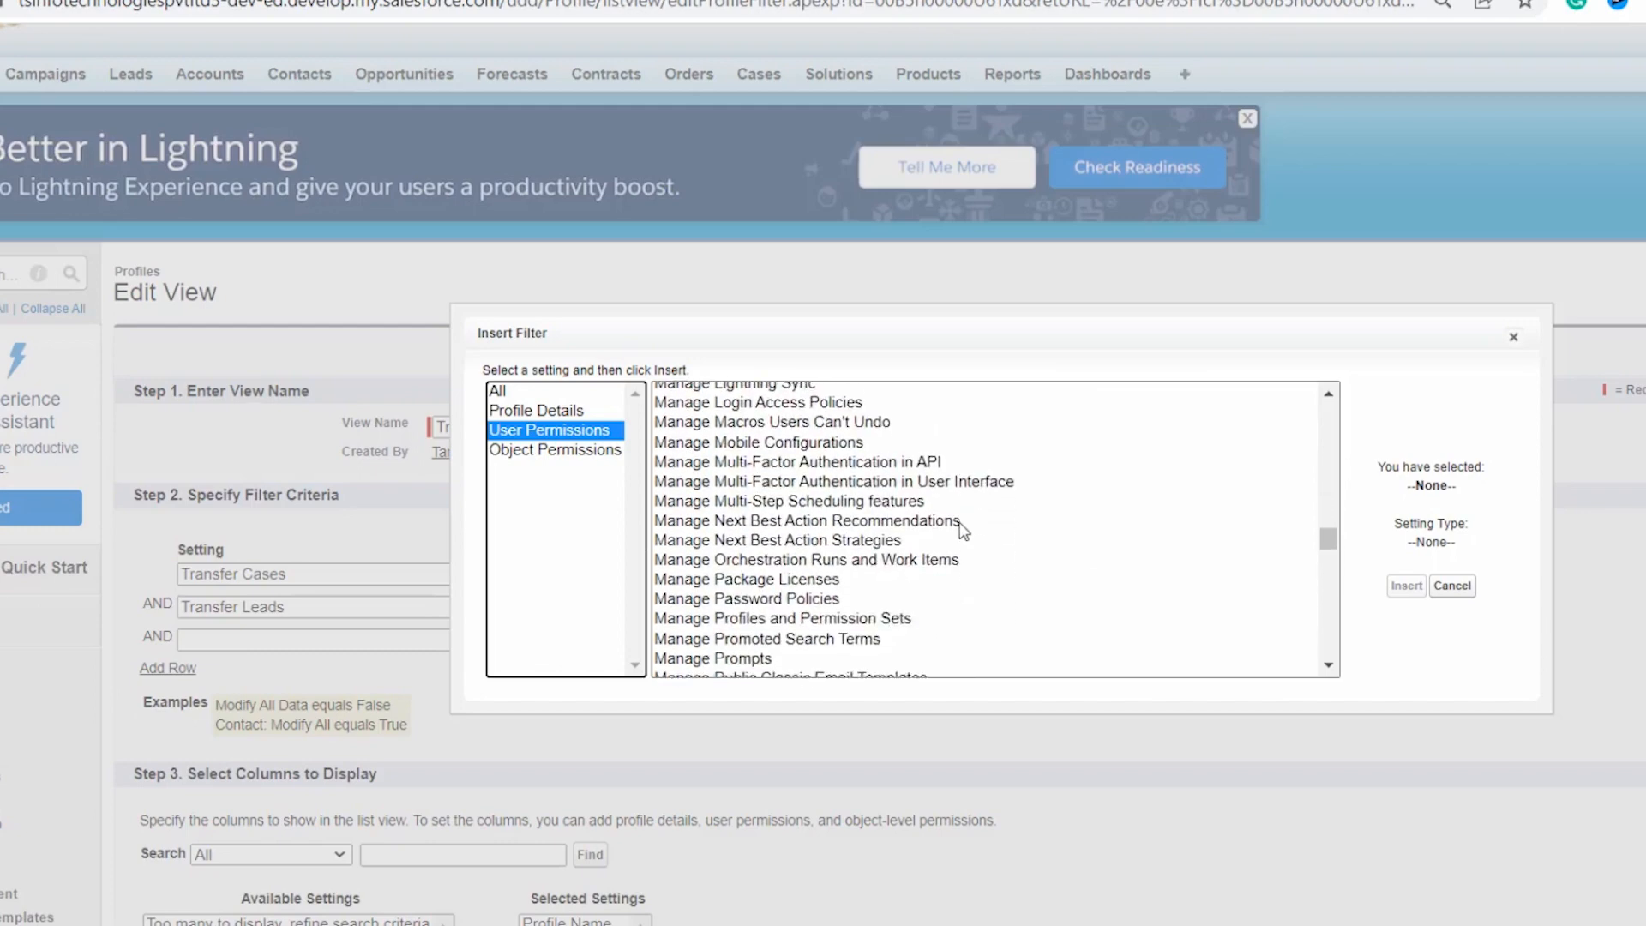
scroll(881, 564, down, 18)
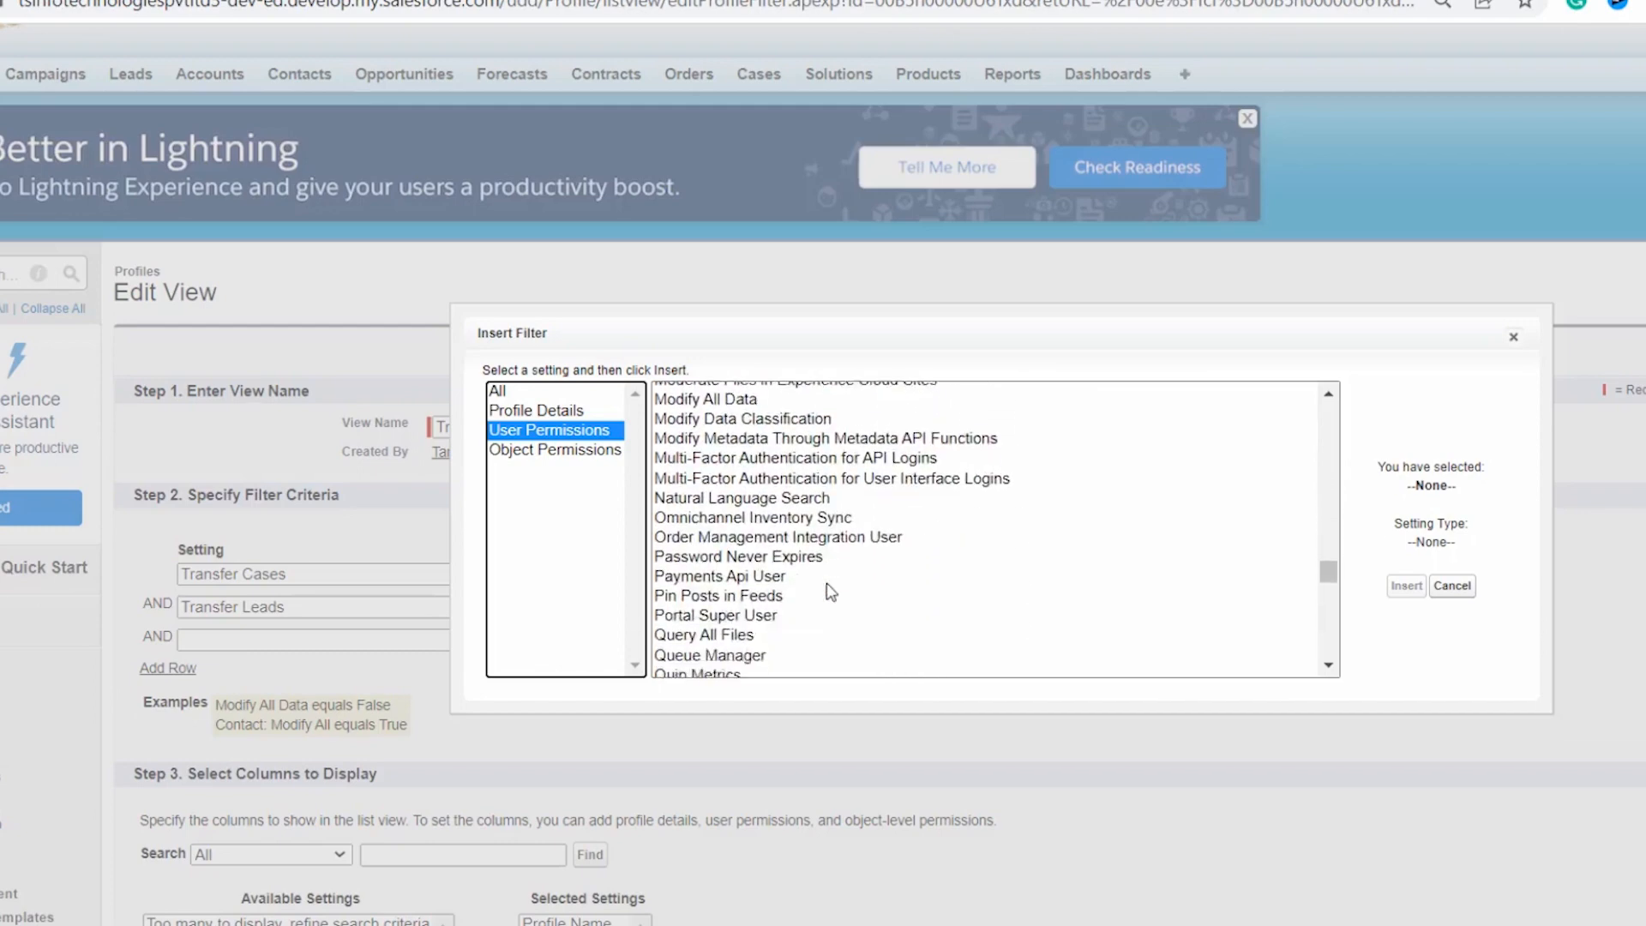
scroll(829, 587, down, 12)
scroll(809, 566, up, 4)
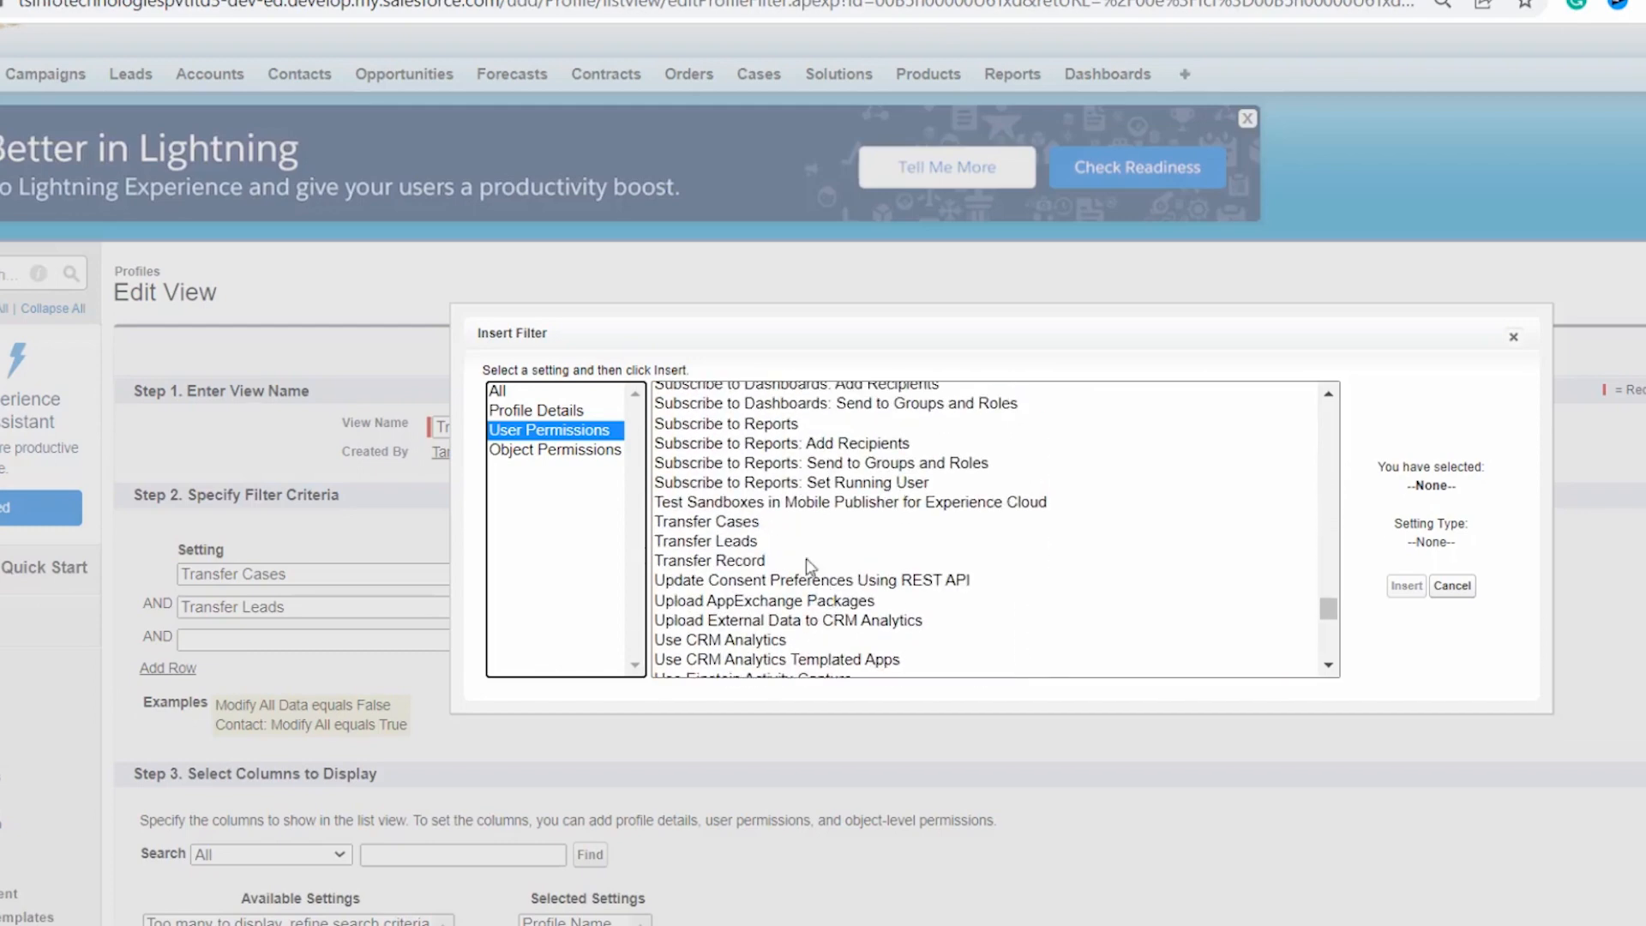
click(744, 561)
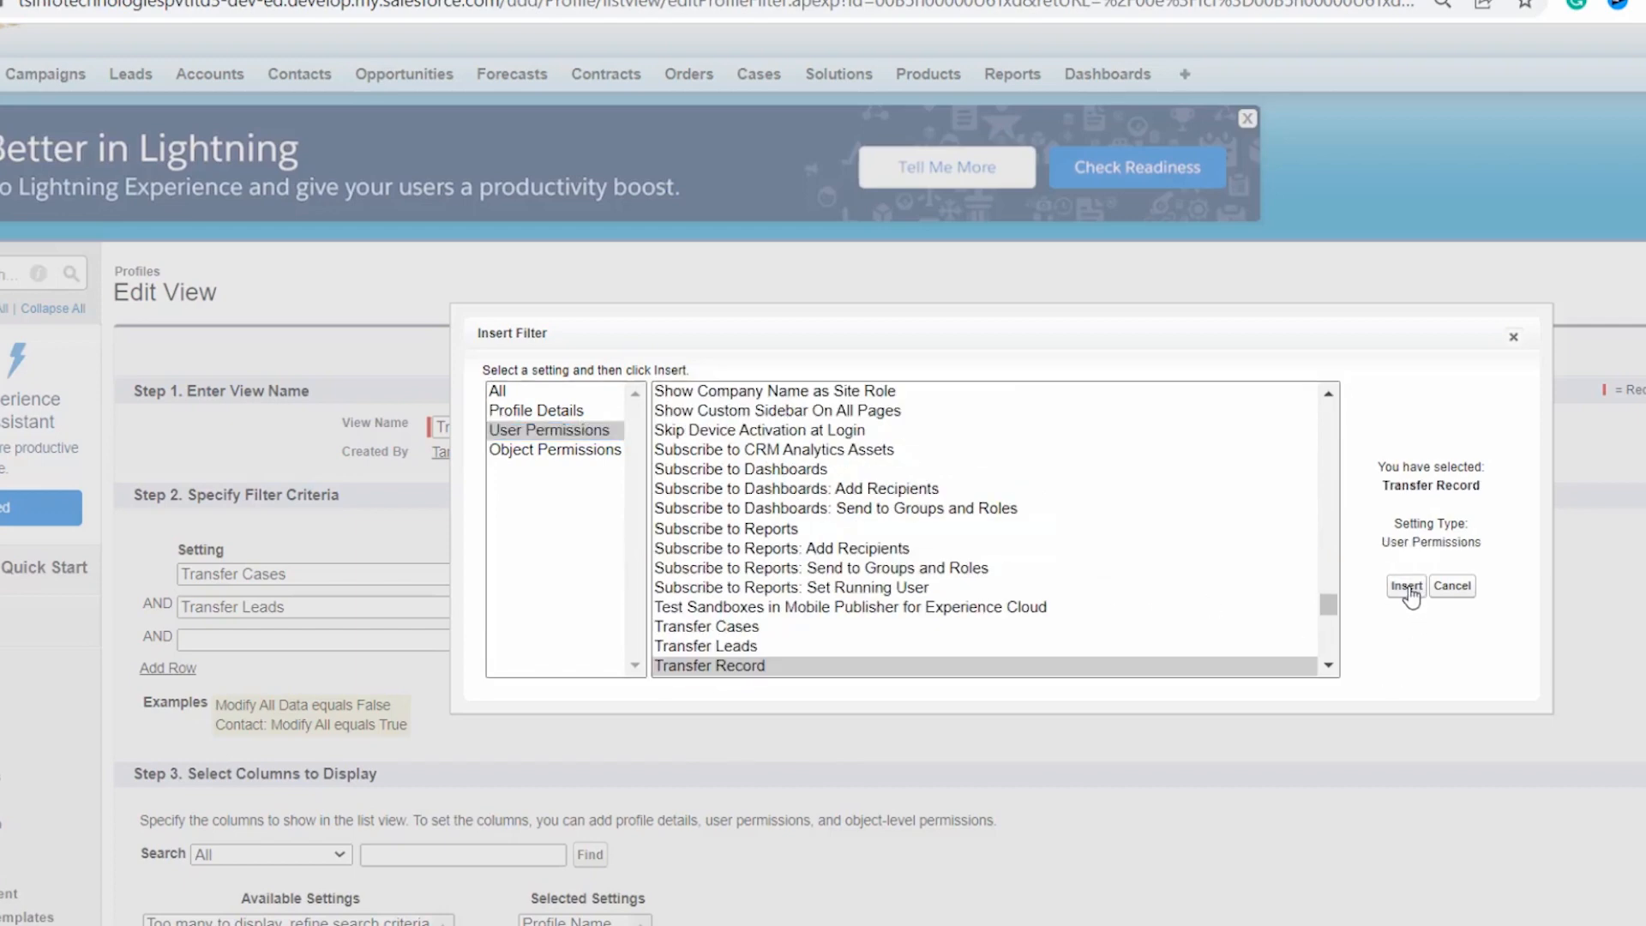
click(1406, 586)
Step: Add the User Permissions setting Transfer Record to the displayed columns and save the edited view
scroll(855, 745, down, 6)
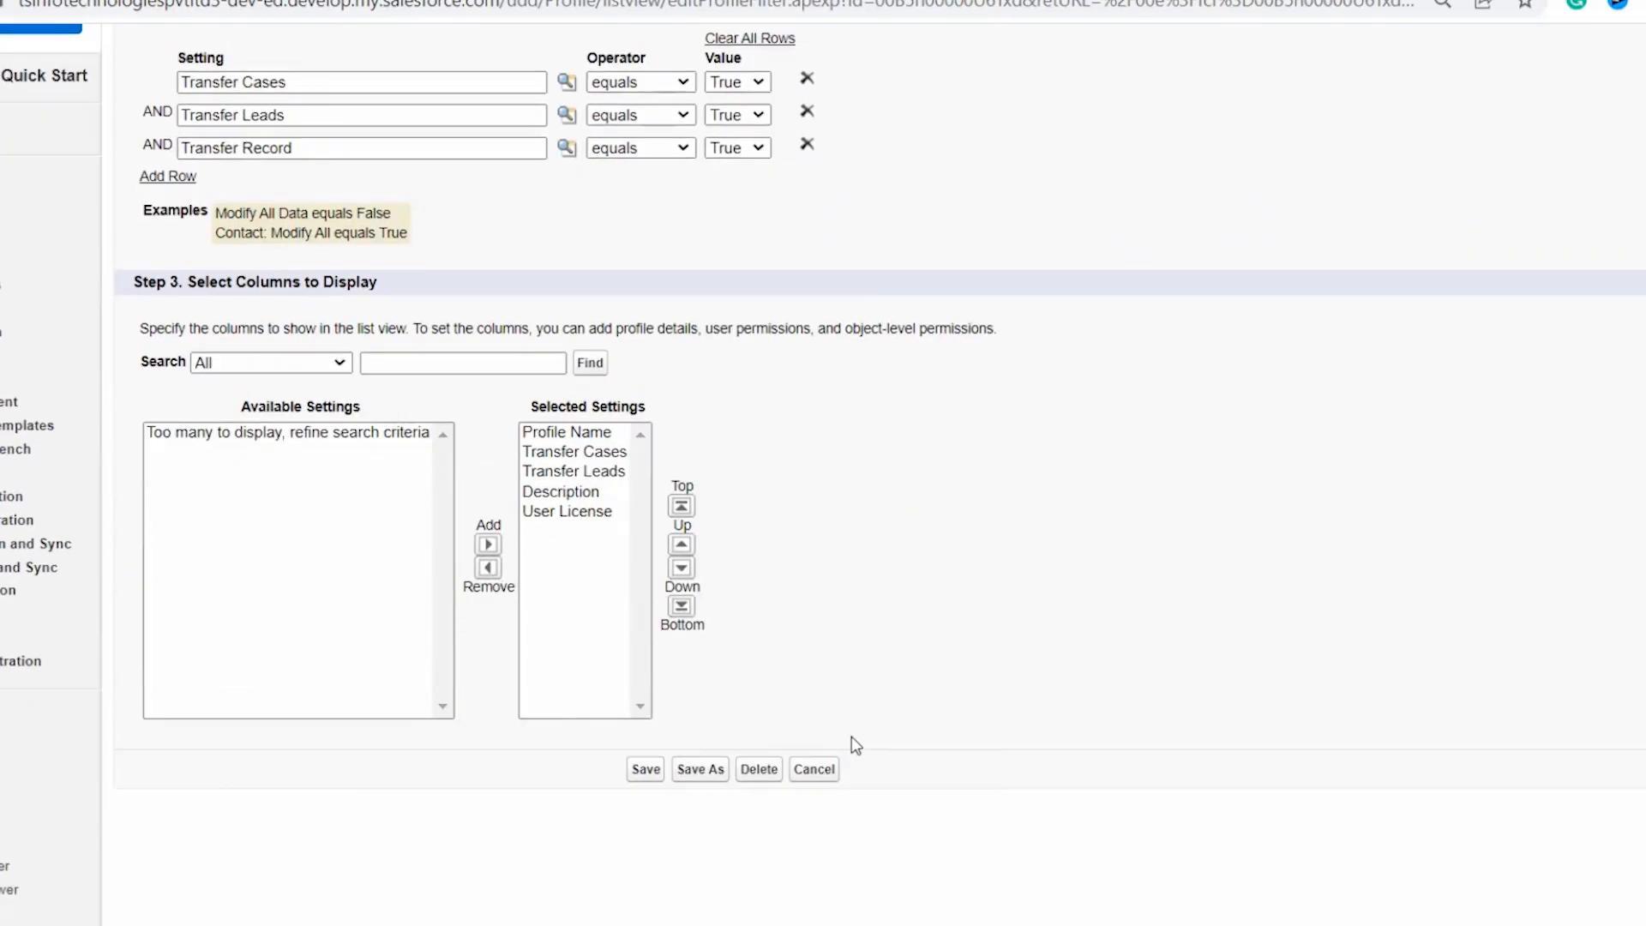
click(329, 367)
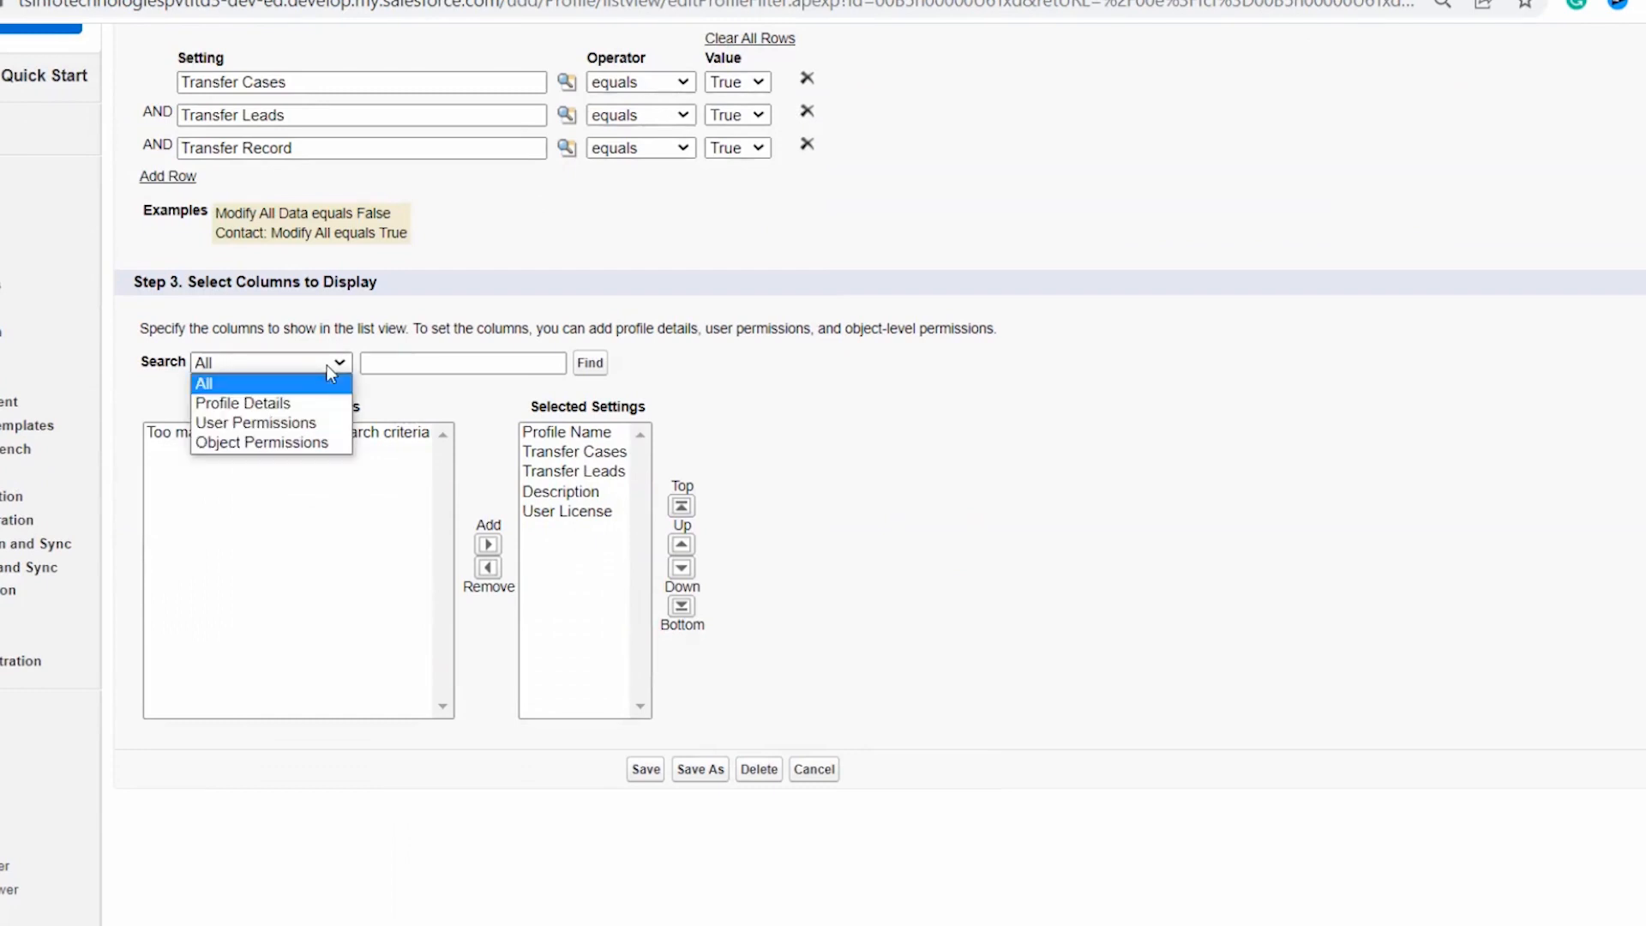
click(318, 428)
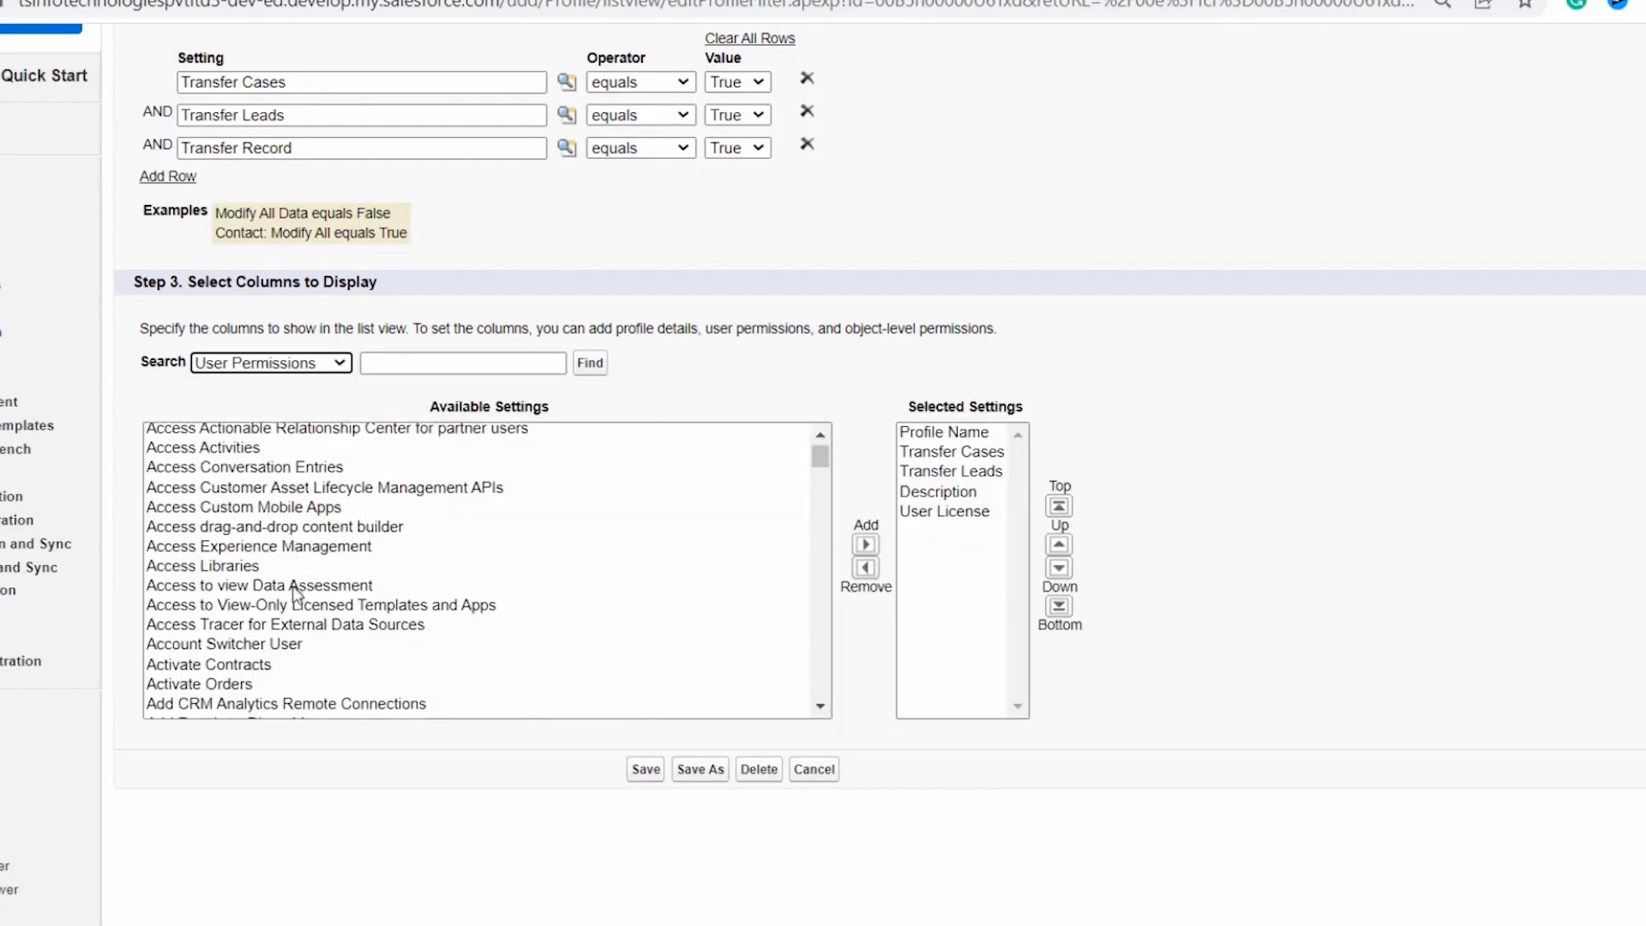
scroll(296, 591, down, 20)
scroll(296, 595, down, 12)
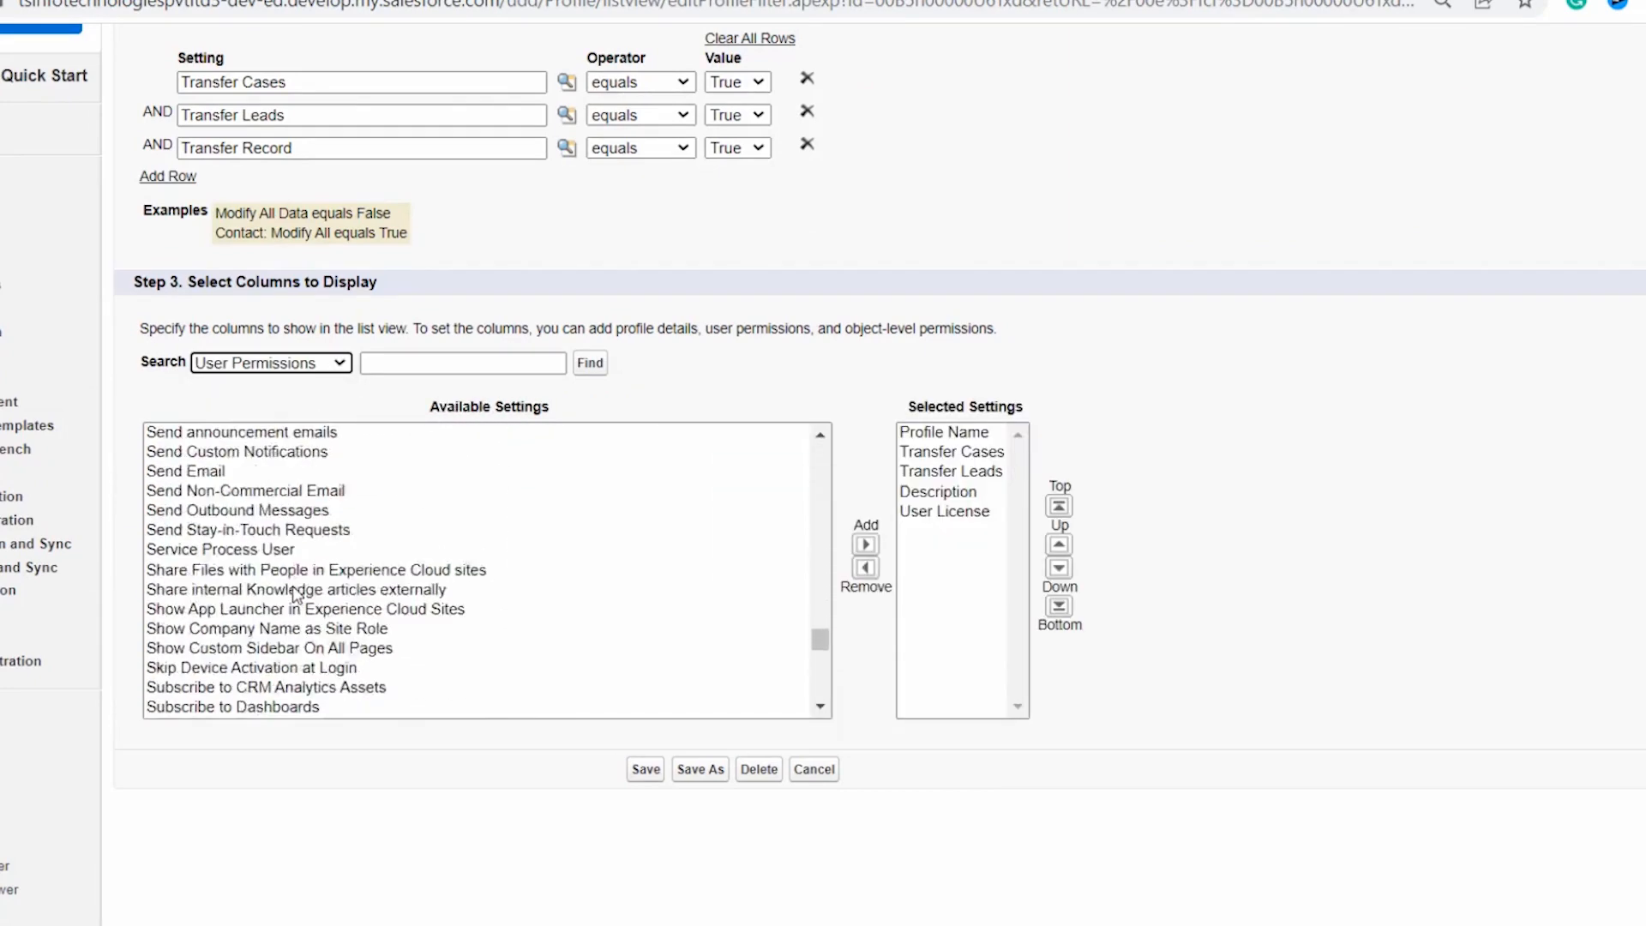
scroll(261, 665, up, 6)
click(245, 529)
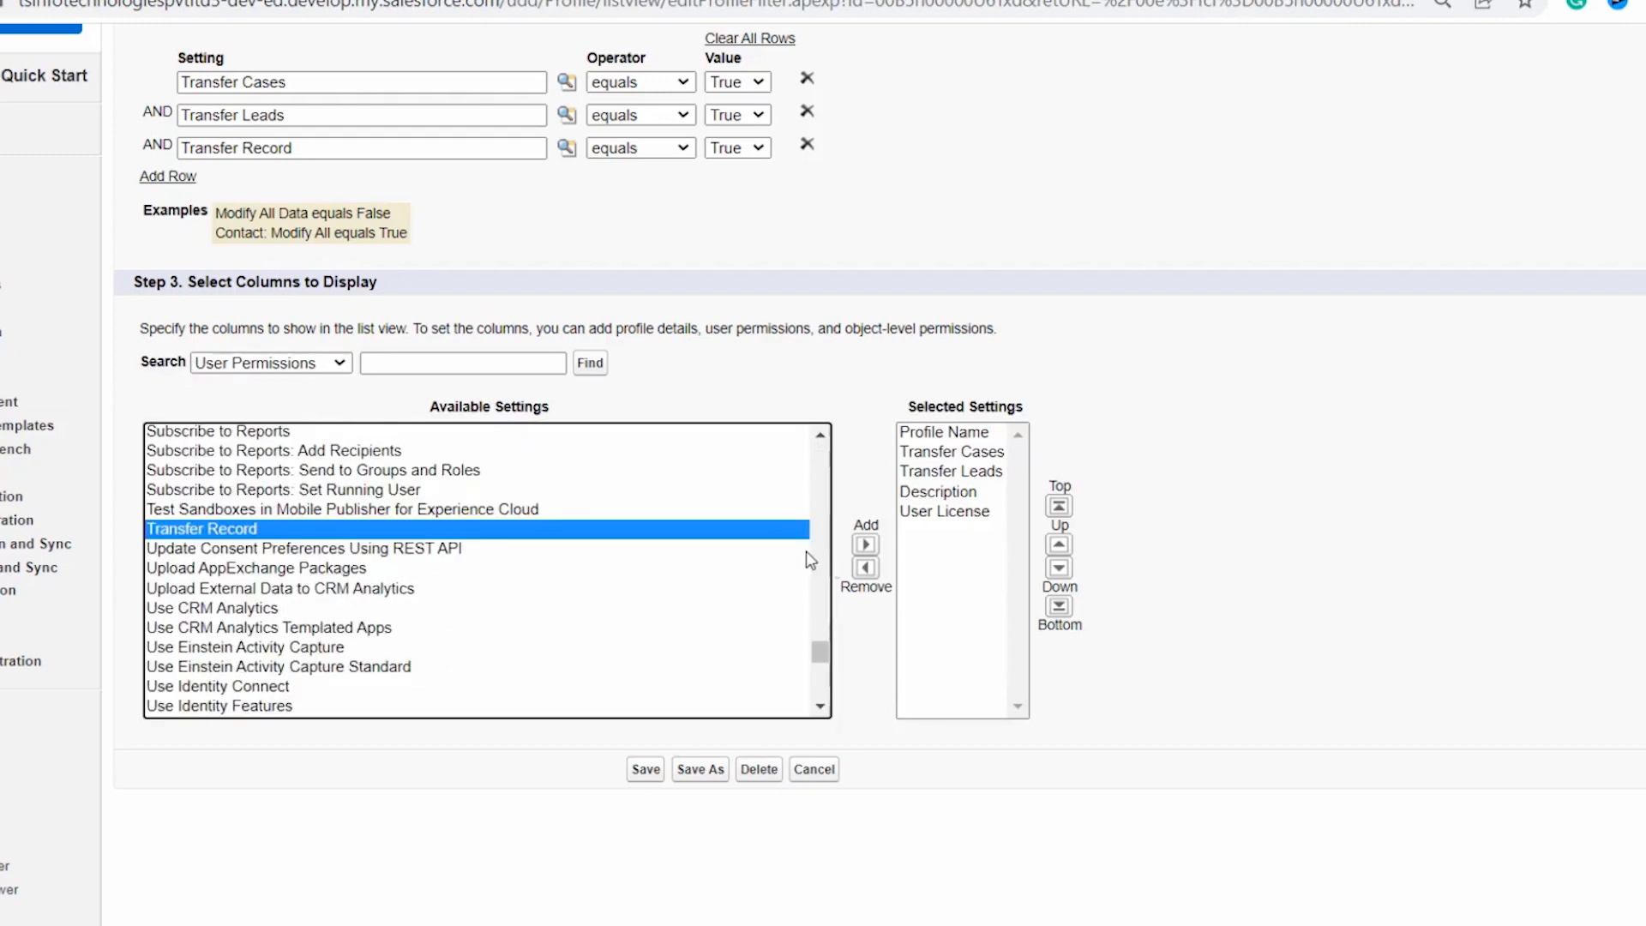
click(866, 544)
scroll(871, 542, up, 6)
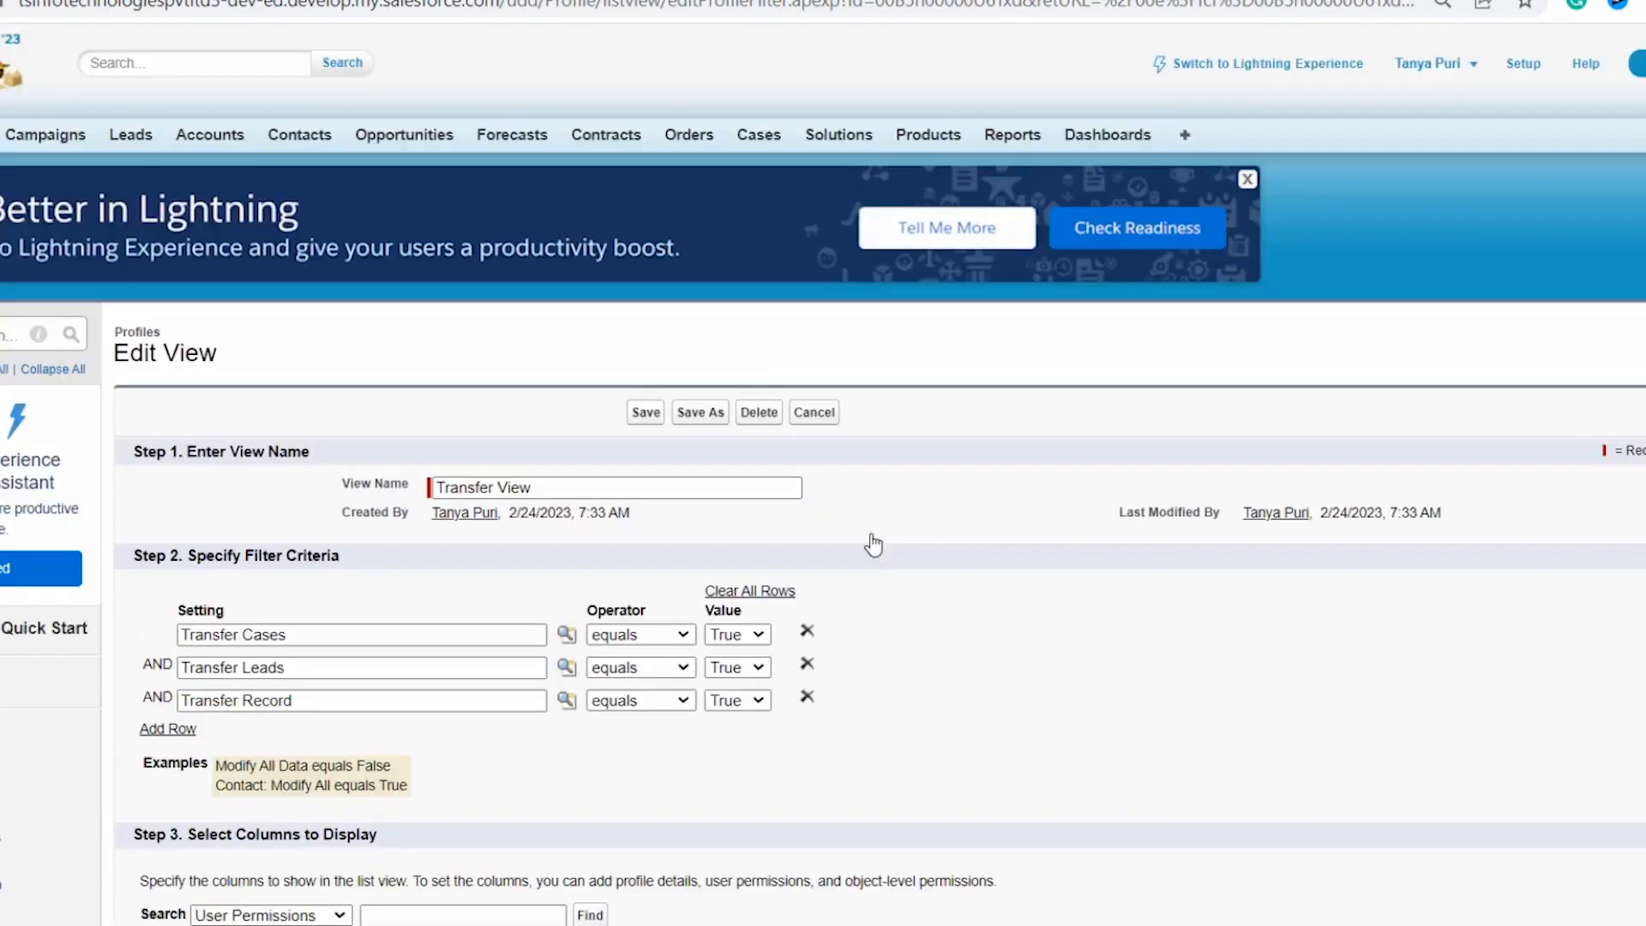
click(644, 414)
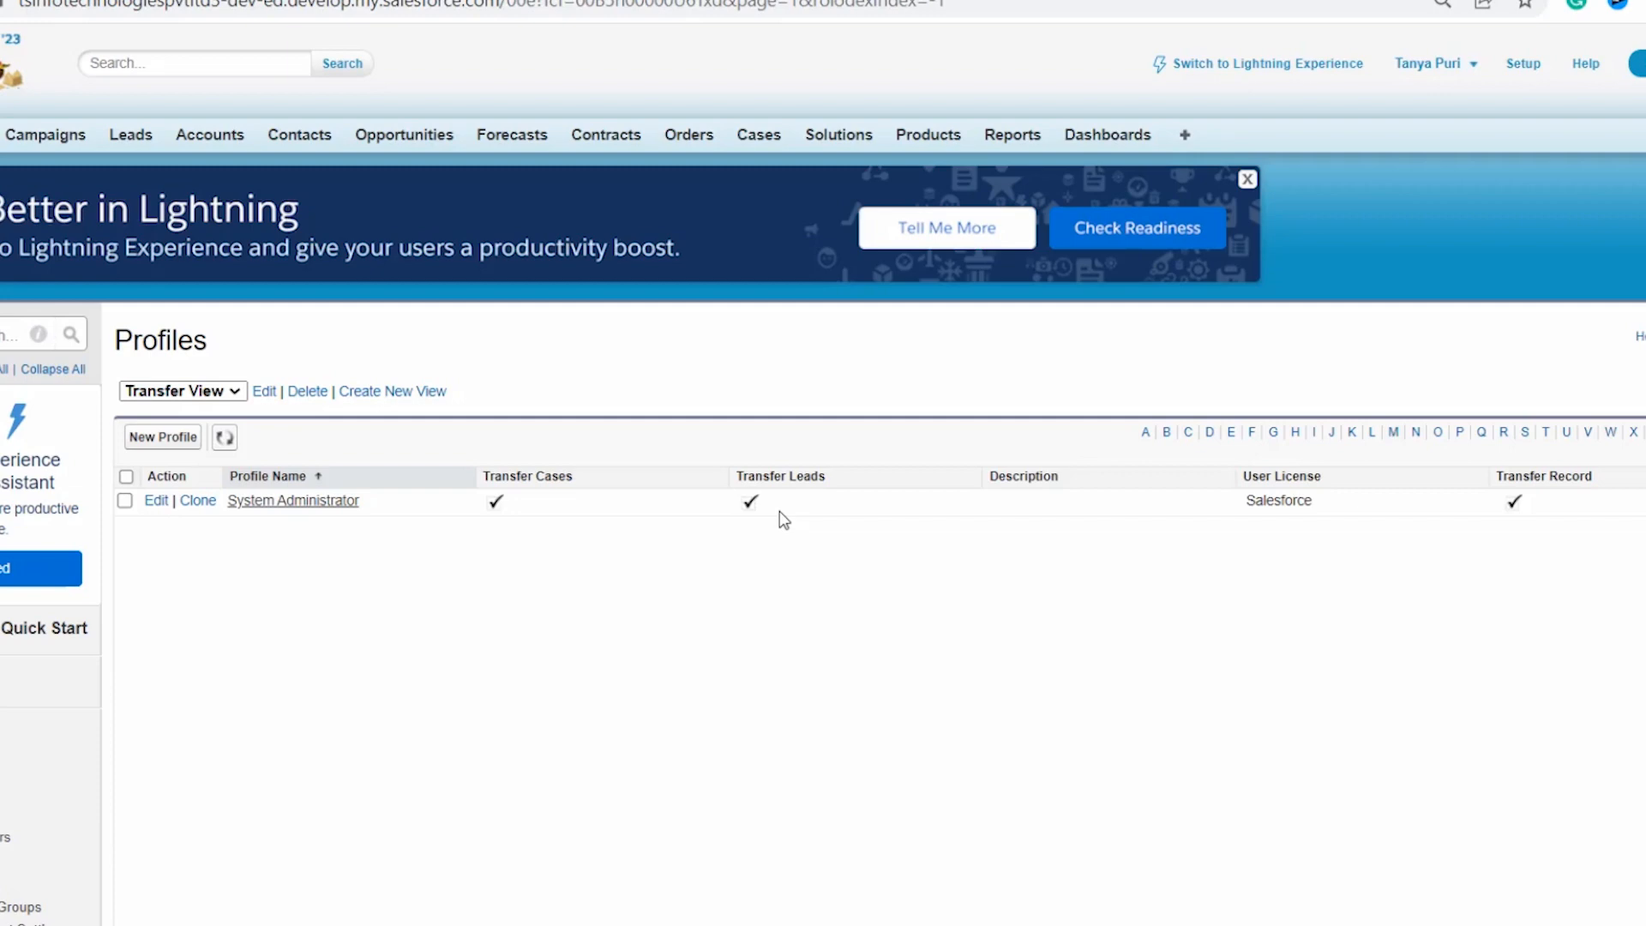
Step: Delete Transfer View, confirm the deletion, and check the list of available profile views
click(306, 391)
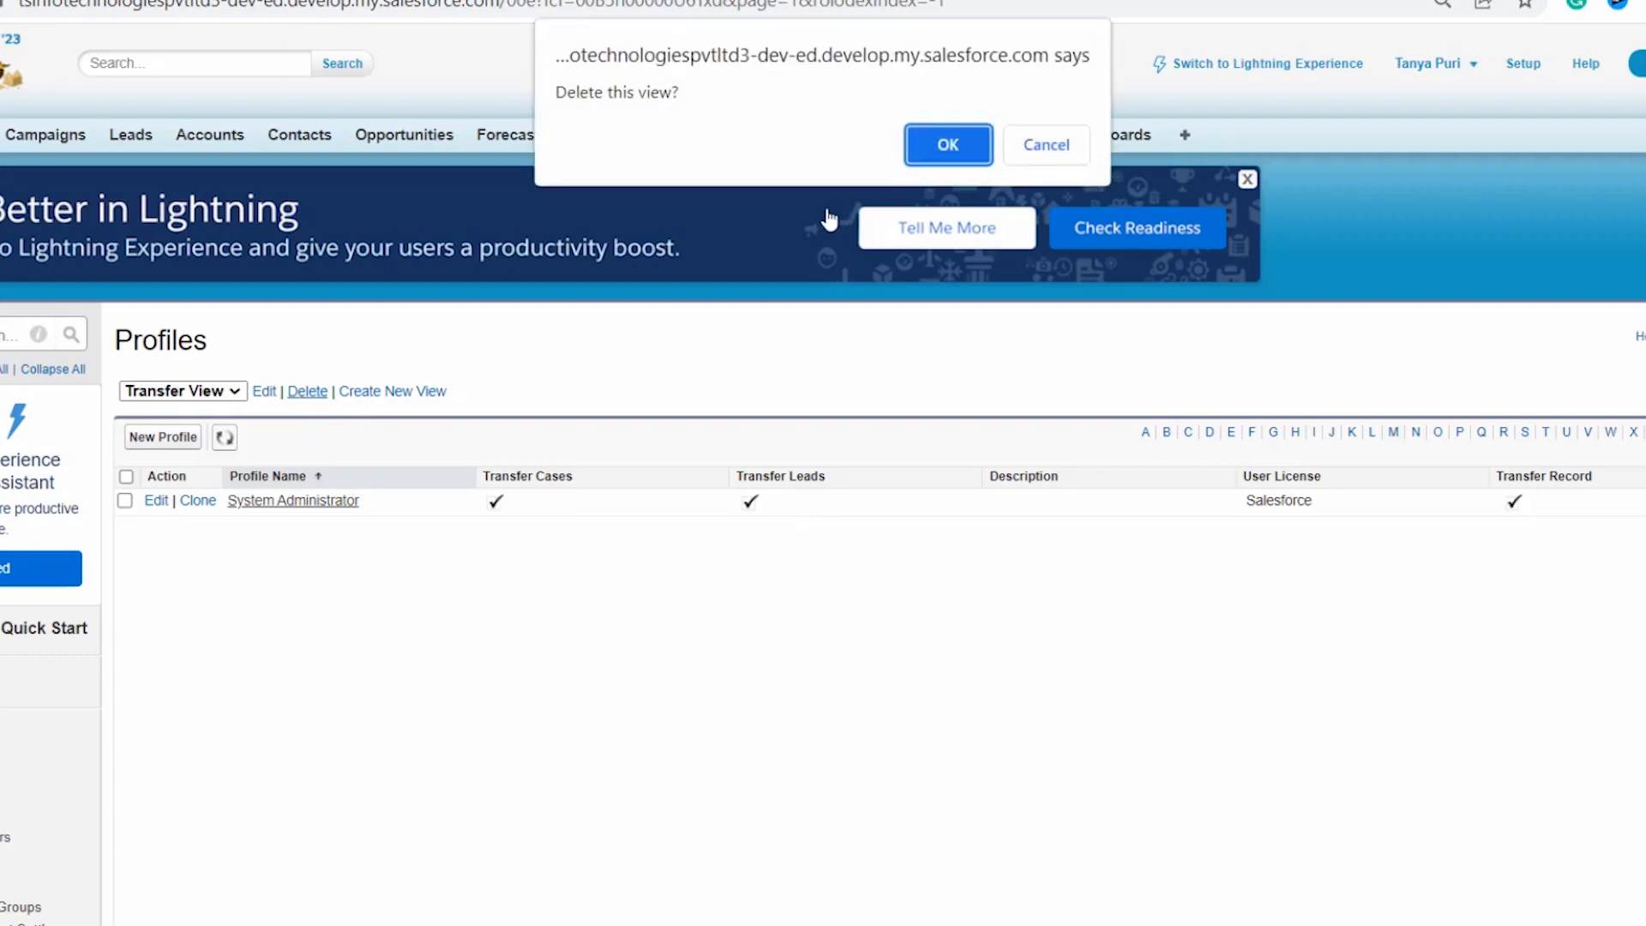
click(943, 158)
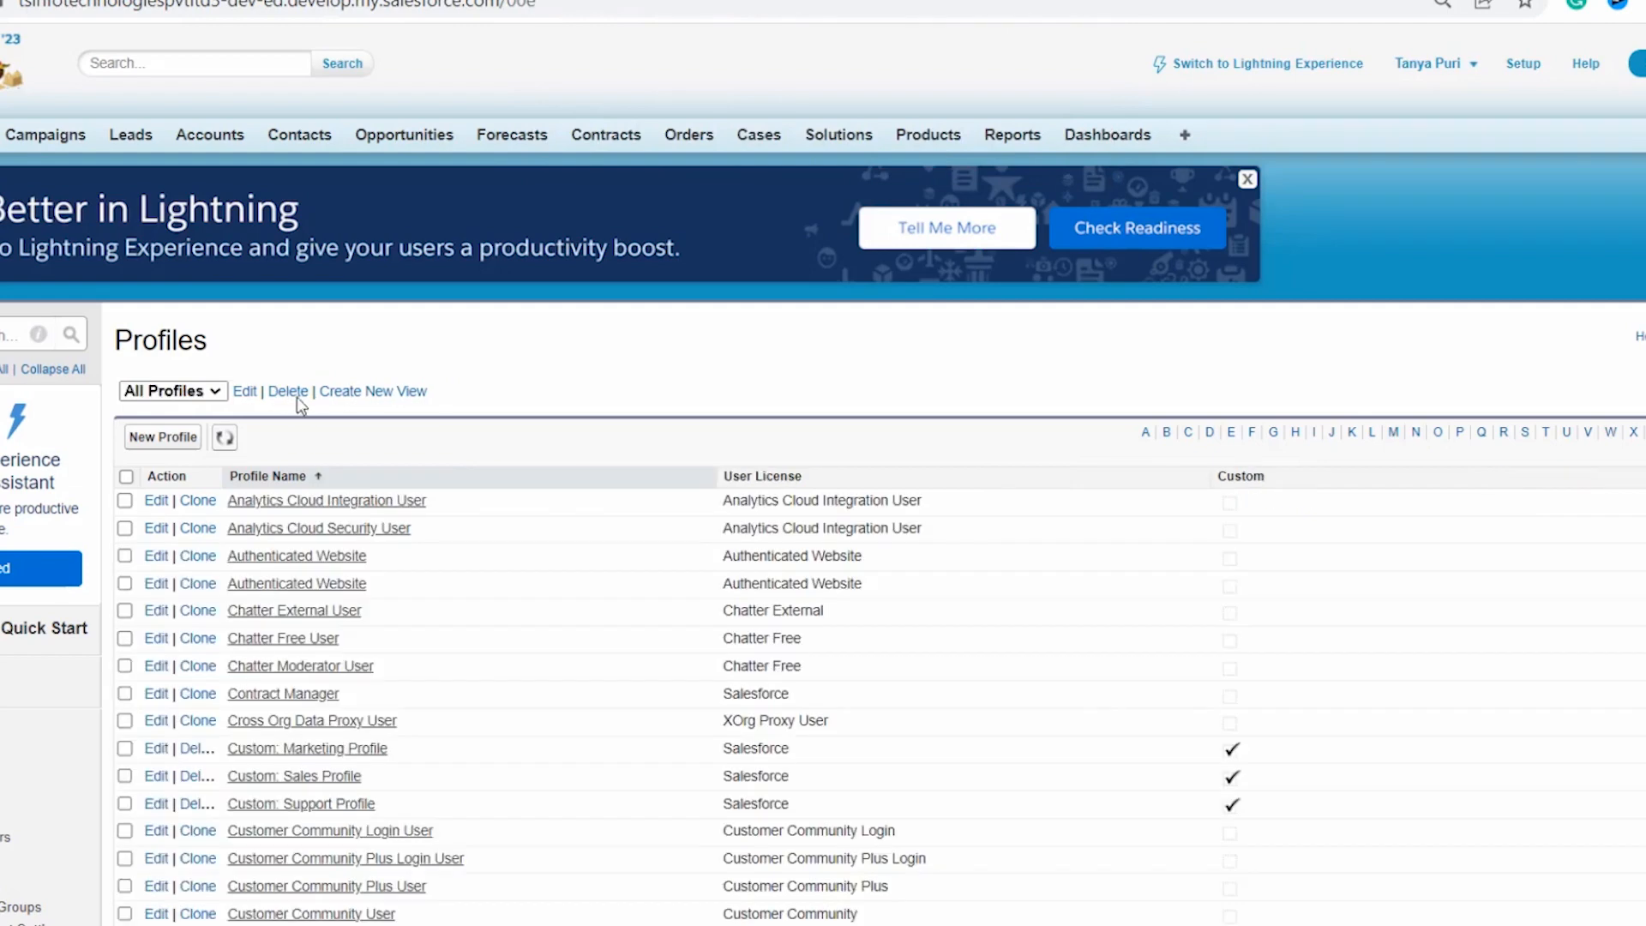
click(219, 393)
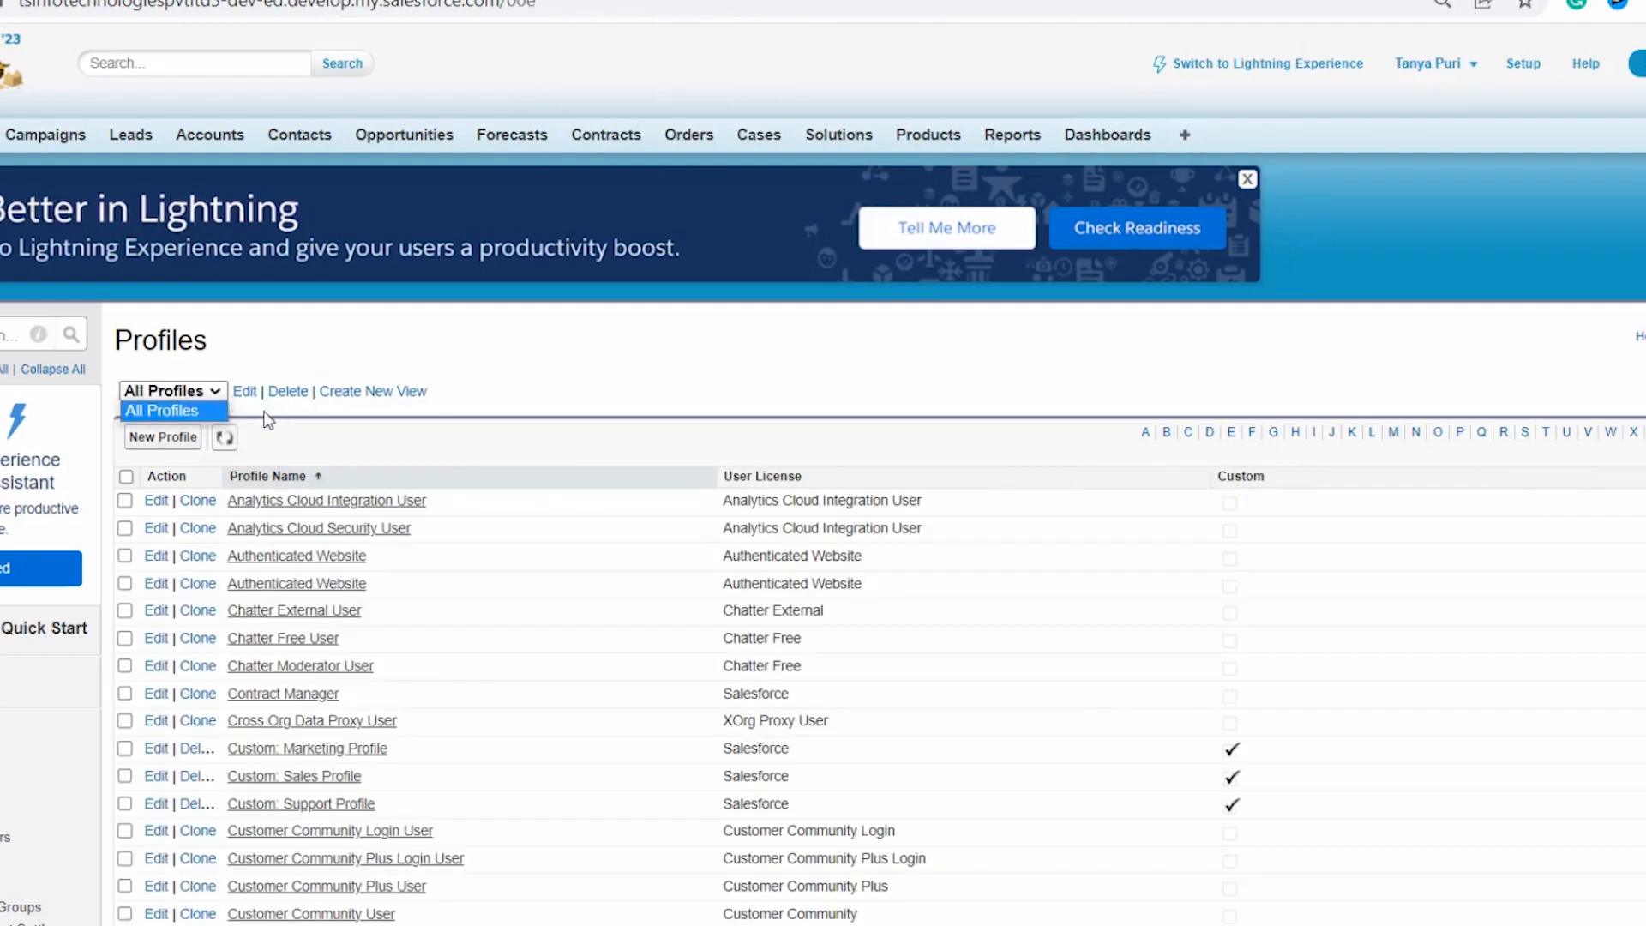